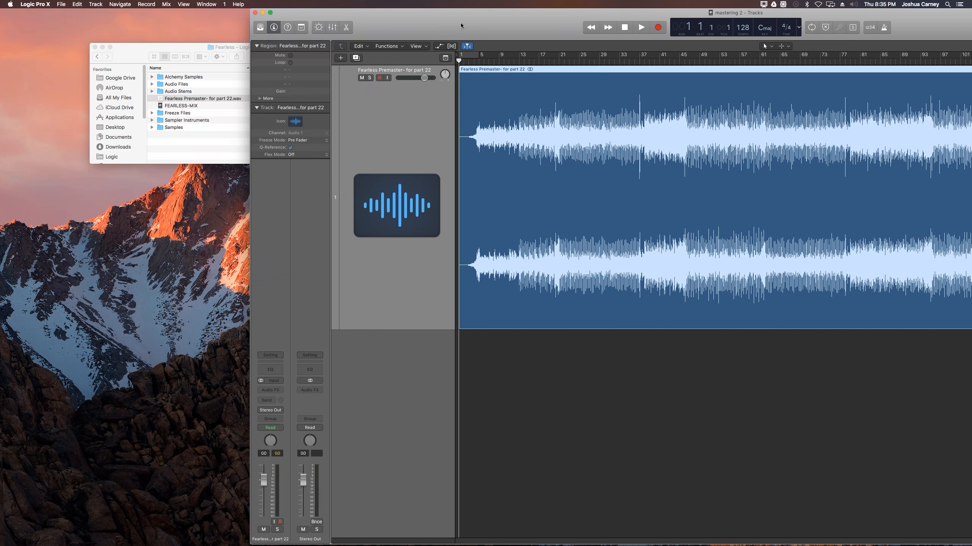
- Bring up the Fearless session folder in Finder, move its window aside, and switch back to a full-width Logic Pro project window
left_click(199, 50)
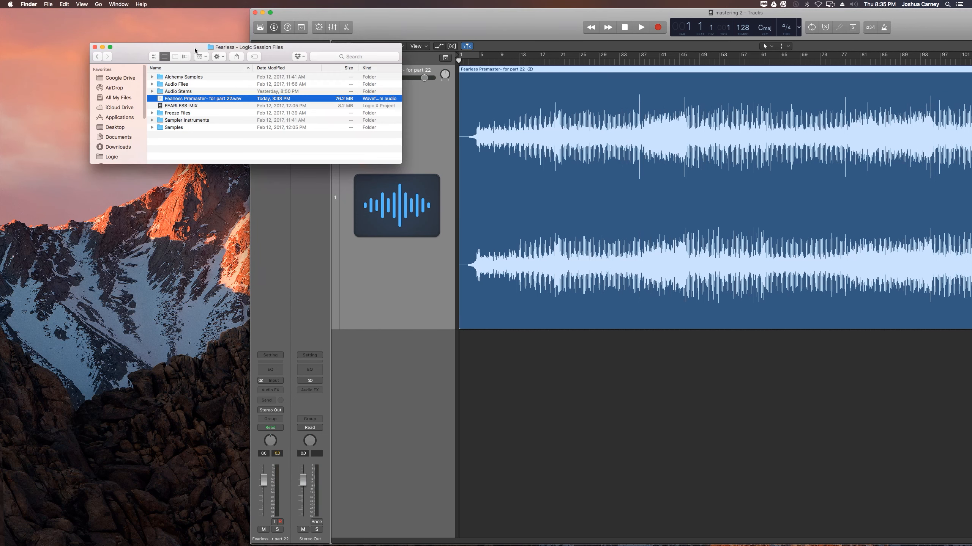
left_click_drag(185, 46, 123, 28)
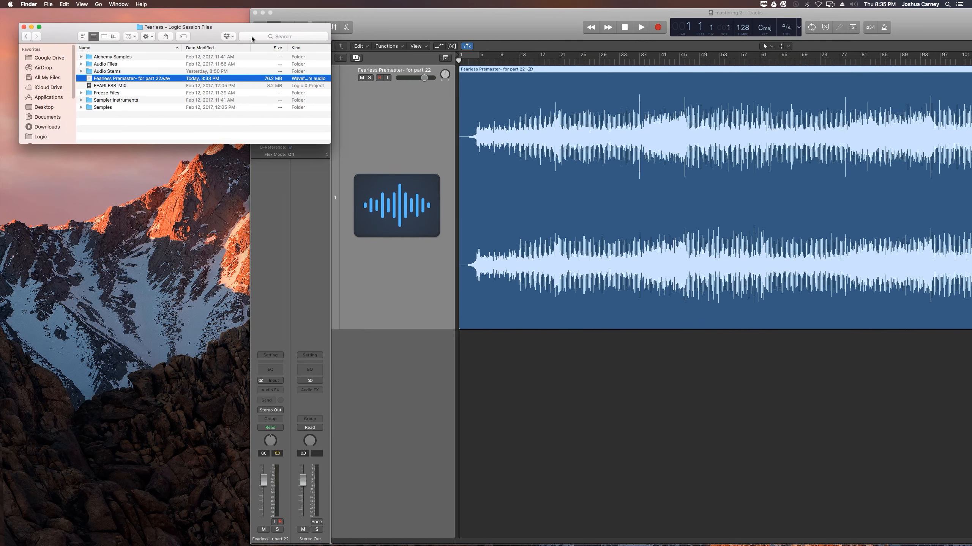
double_click(423, 15)
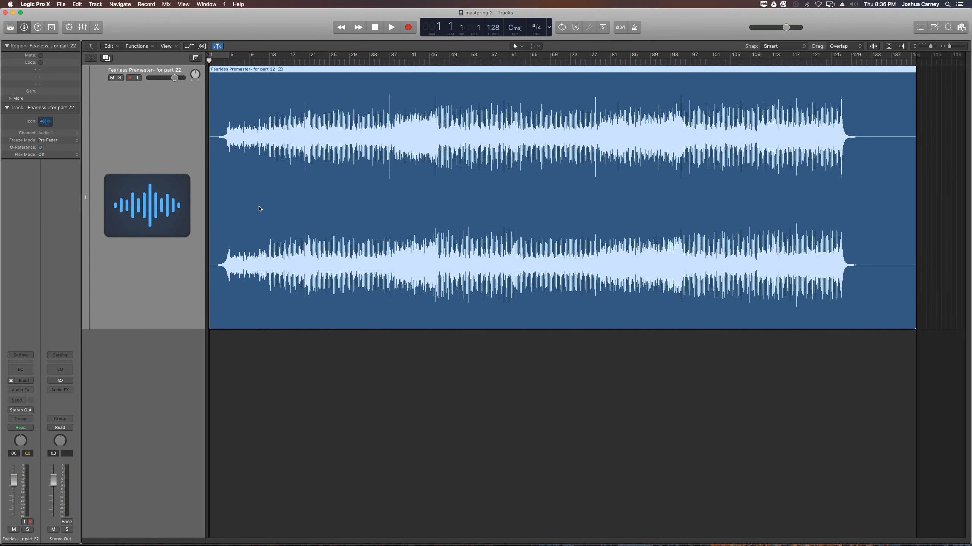
left_click(339, 385)
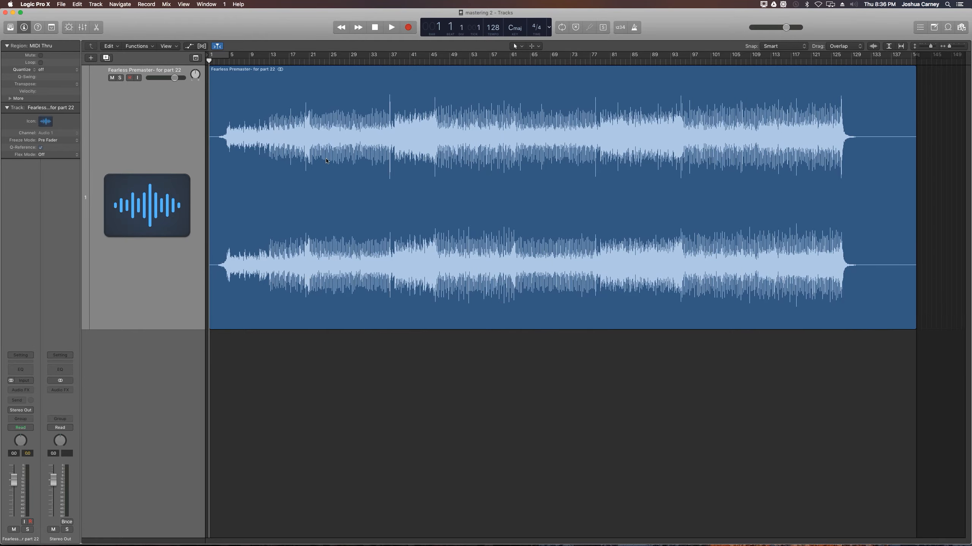
- Turn snapping off and play the opening of the premaster region to find where the sound begins
left_click(766, 47)
key("super+Right")
key("super+Right")
key("super+Right")
key("super+Right")
key("super+Right")
key("super+Right")
key("super+Right")
key("super+Right")
key("super+Right")
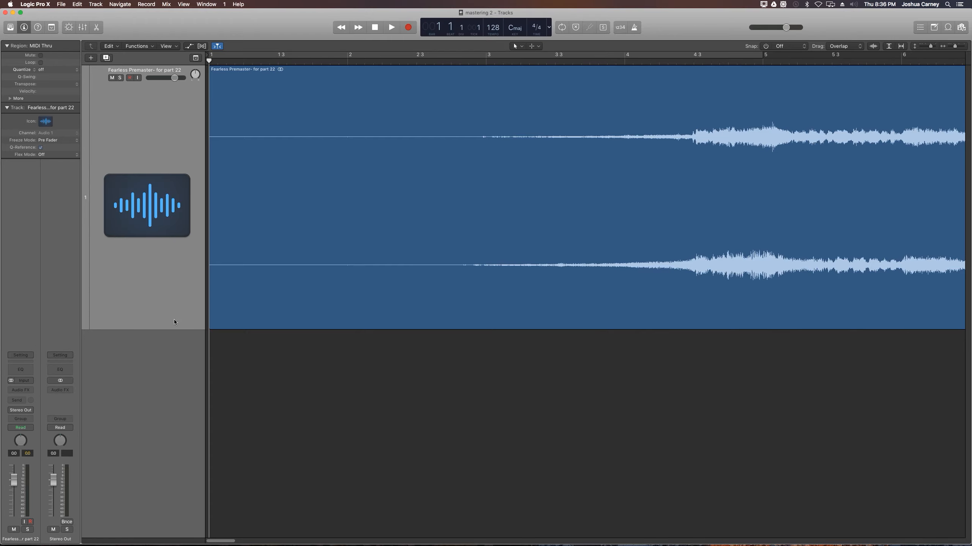
key("space")
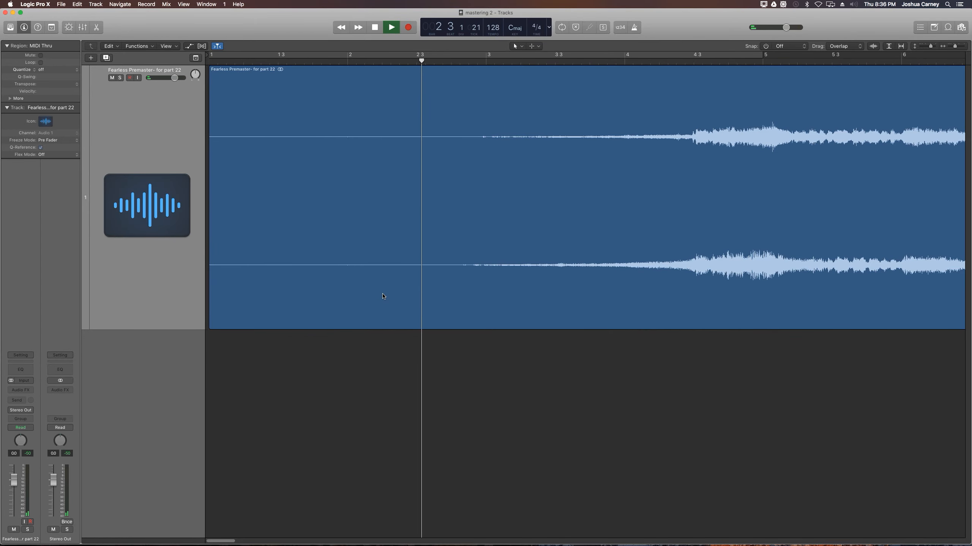
key("space")
- Delete the silence before bar 2 beat 2 and move the remaining region back to the project start
mouse_move(391, 61)
left_mouse_down()
mouse_move(382, 63)
mouse_move(393, 76)
mouse_move(383, 76)
left_mouse_up()
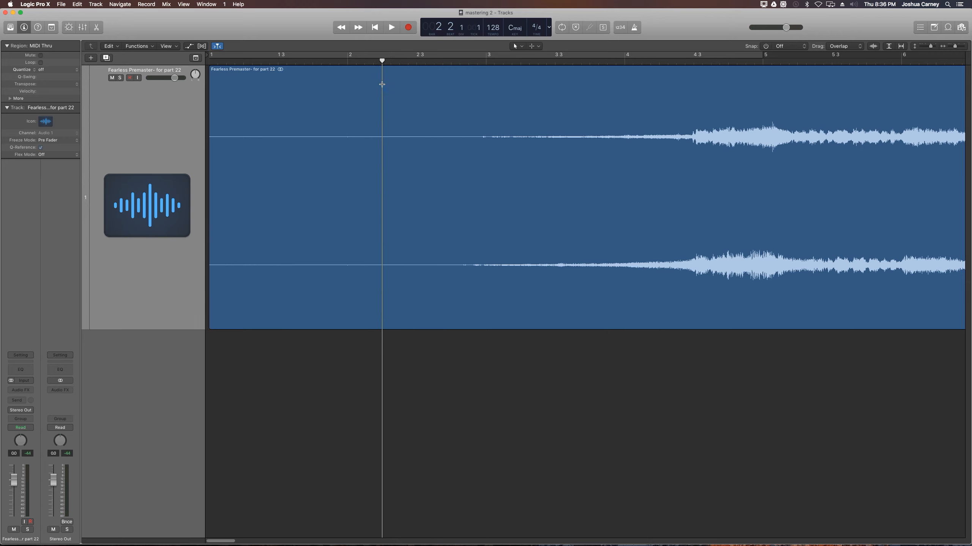
left_click_drag(382, 85, 211, 115)
key("Delete")
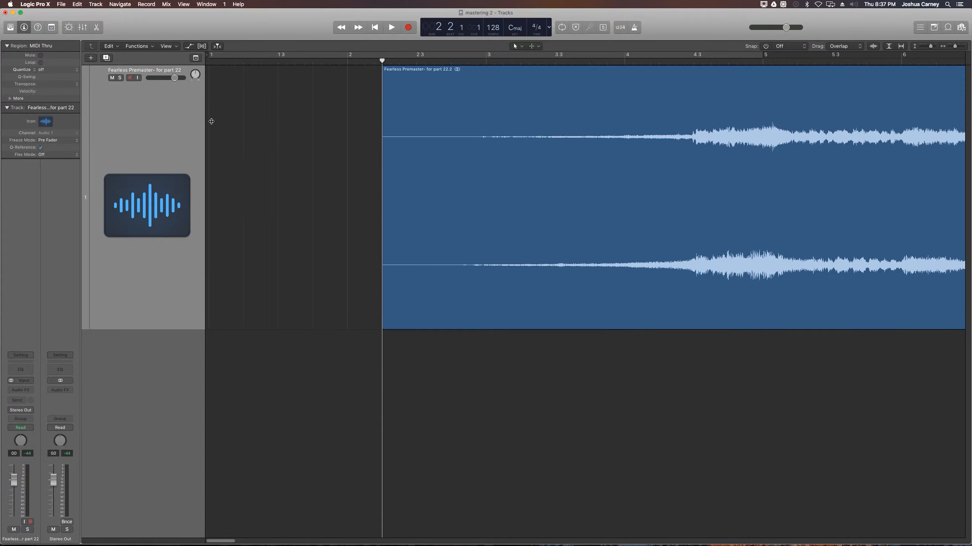
left_click_drag(606, 147, 359, 154)
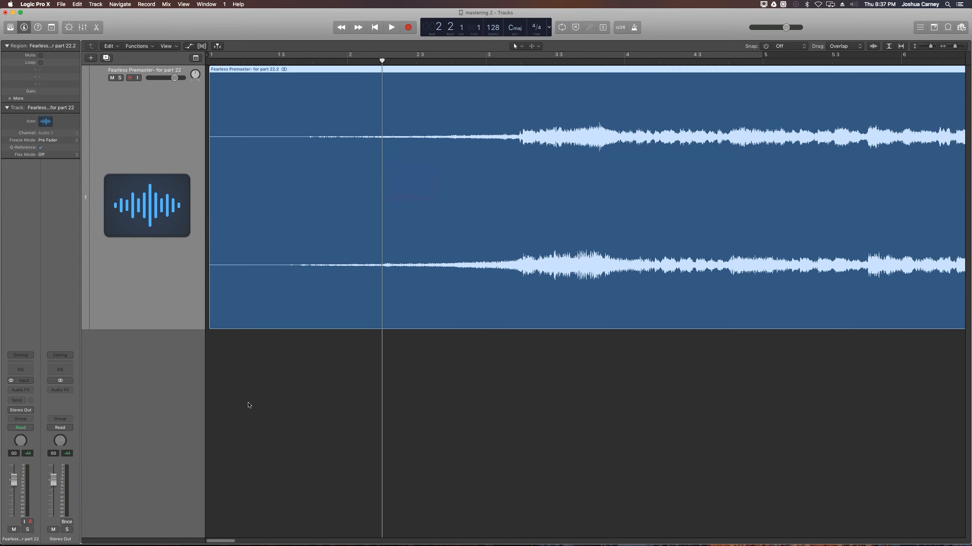
- Add a very short fade-in to the start of the premaster region and play it back from the beginning
left_click(248, 404)
left_click_drag(207, 267, 216, 270)
left_click(240, 381)
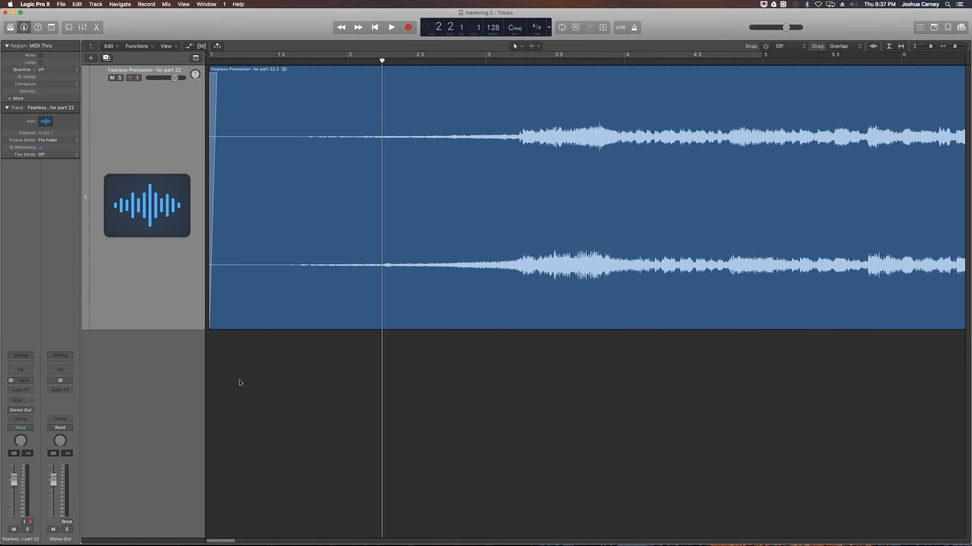
key("Return")
key("space")
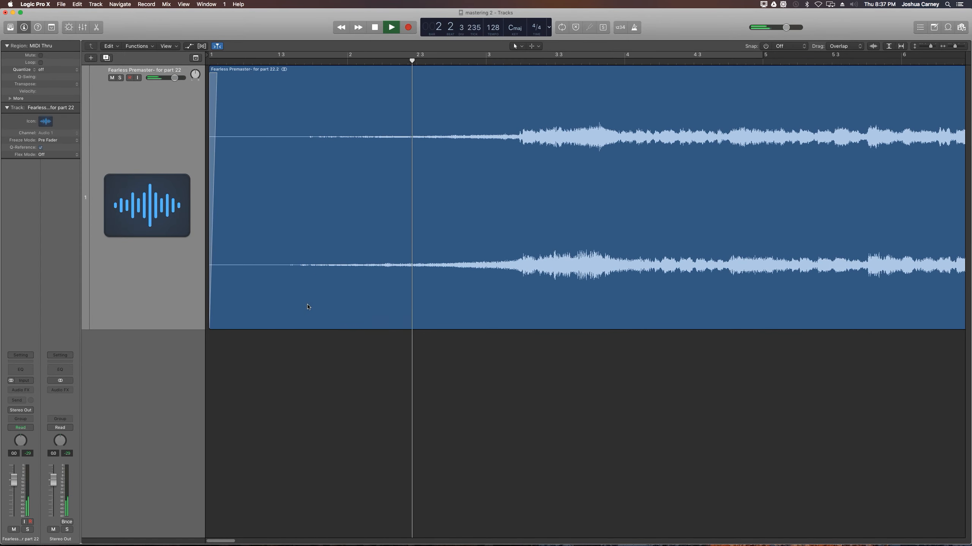
key("space")
- Play the song's ending from bar 125 beat 4 to judge where the tail dies out
key("super+Left")
key("super+Left")
key("super+Left")
key("super+Left")
key("super+Left")
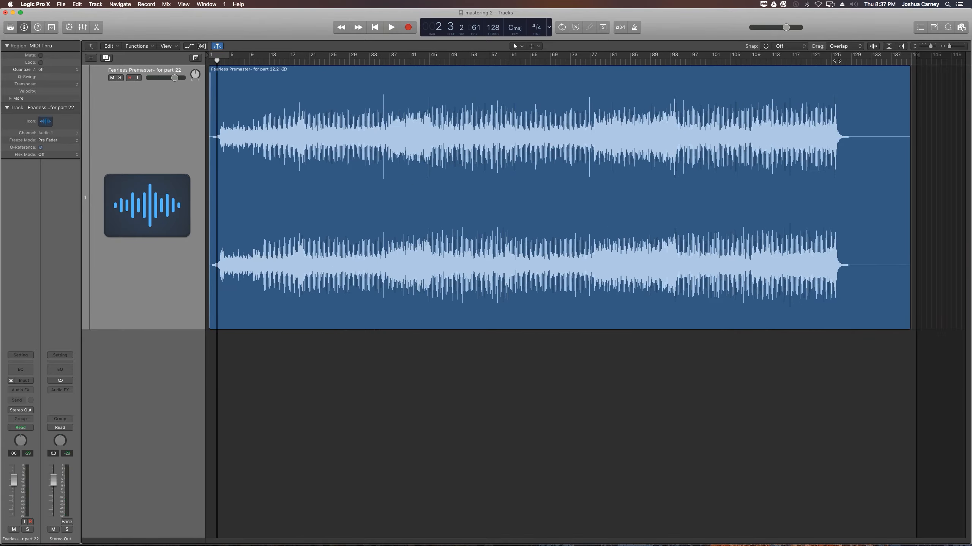
left_click(832, 58)
key("super+Right")
key("super+Right")
key("super+Right")
key("super+Right")
key("super+Right")
key("super+Right")
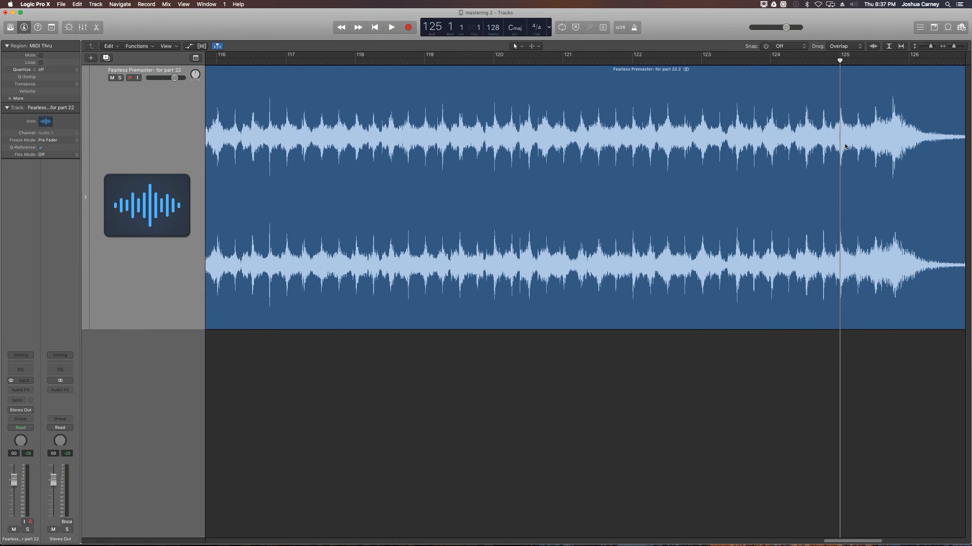
scroll(845, 147, "right", 2)
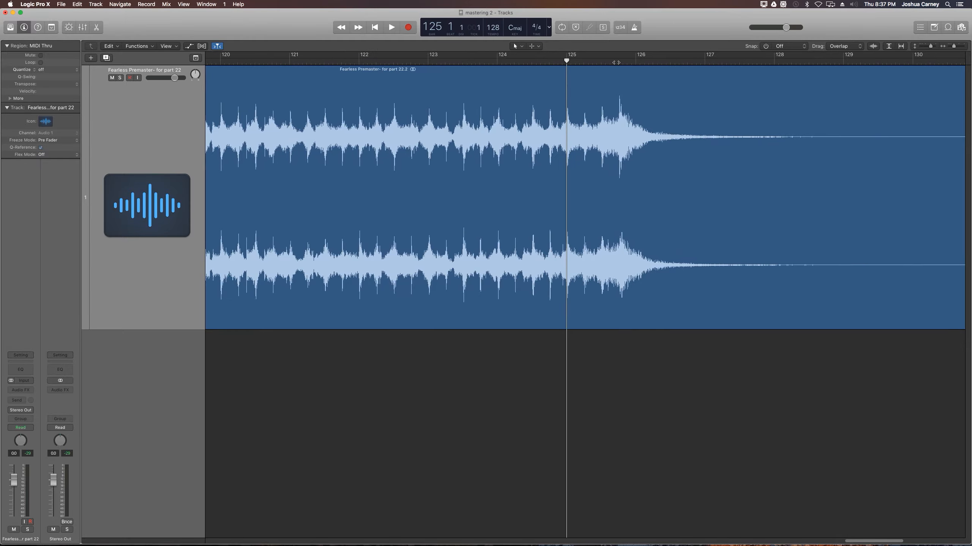
left_click(618, 62)
key("super+Left")
key("super+Left")
key("super+Left")
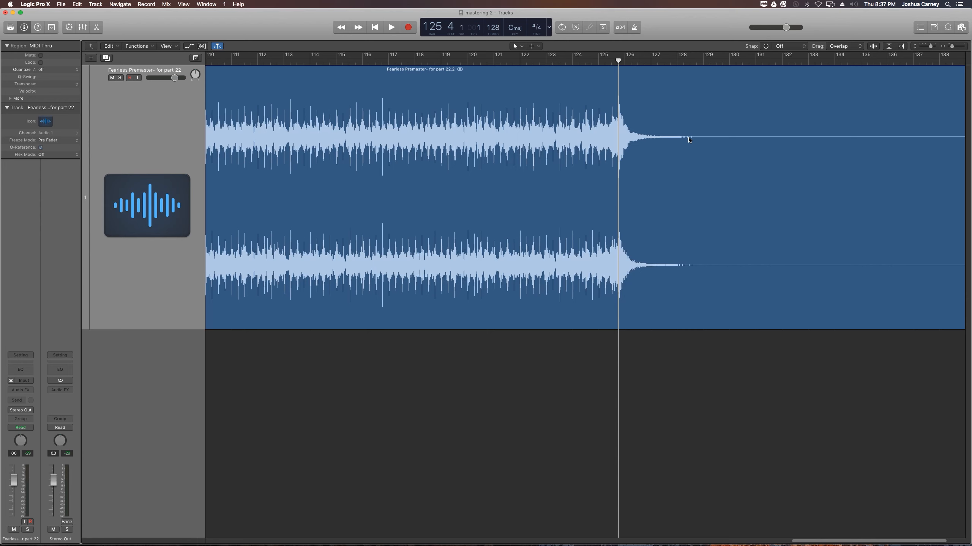
key("space")
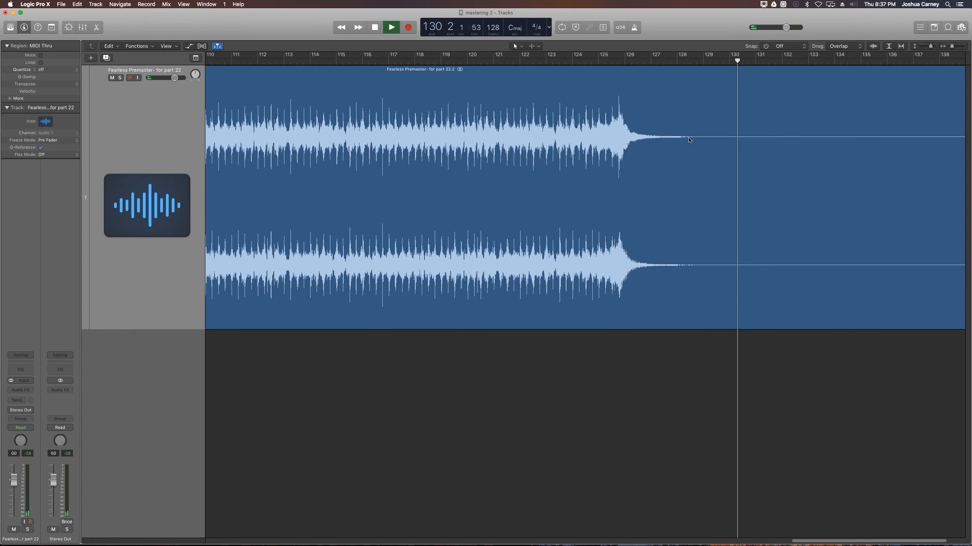
key("space")
- Delete the silence after about bar 130 and extend the region's end to just before bar 131
key("super+Left")
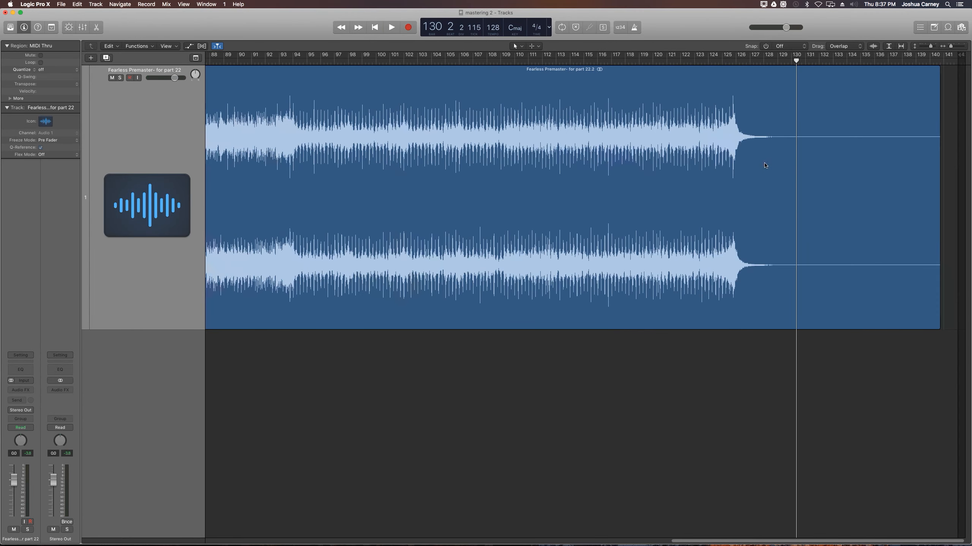
left_click_drag(957, 154, 798, 184)
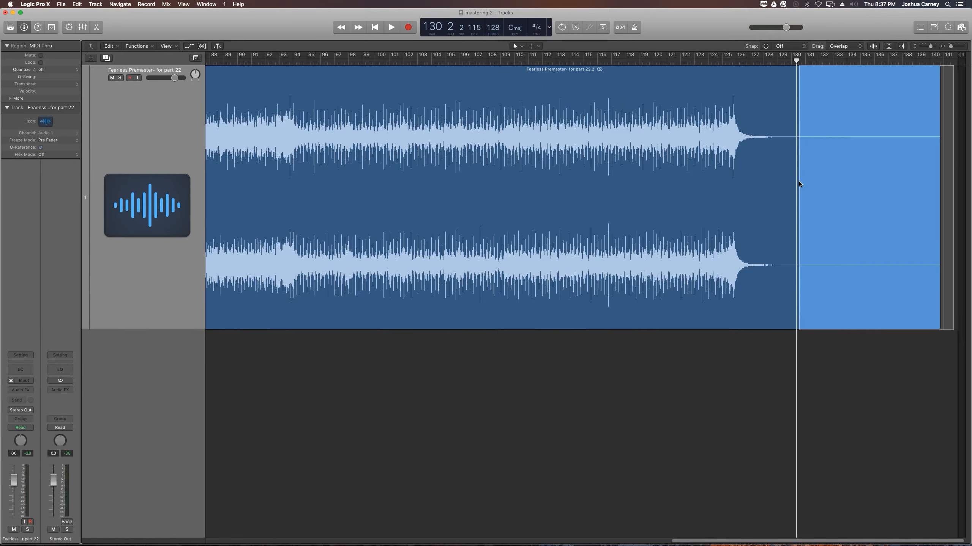
key("Delete")
key("super+Right")
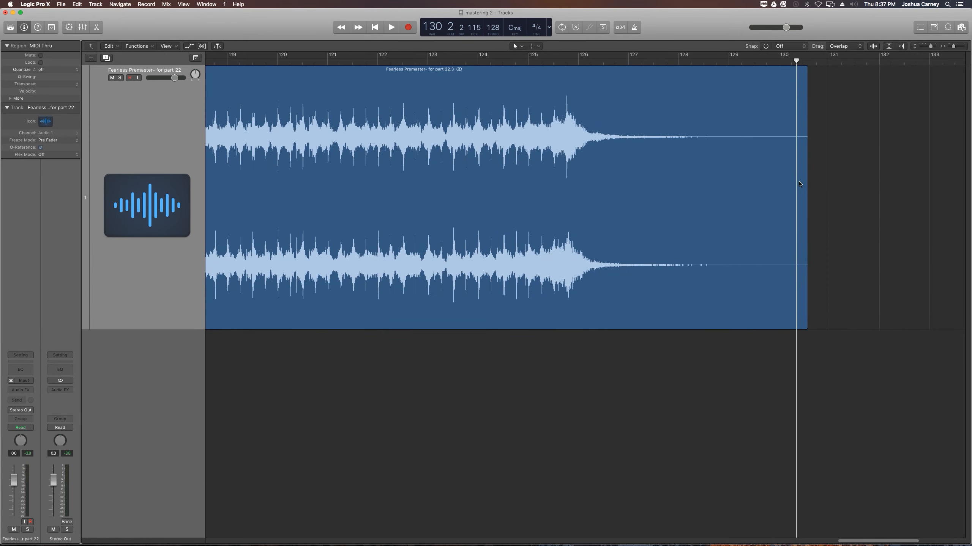
left_click_drag(803, 271, 823, 273)
left_click(810, 370)
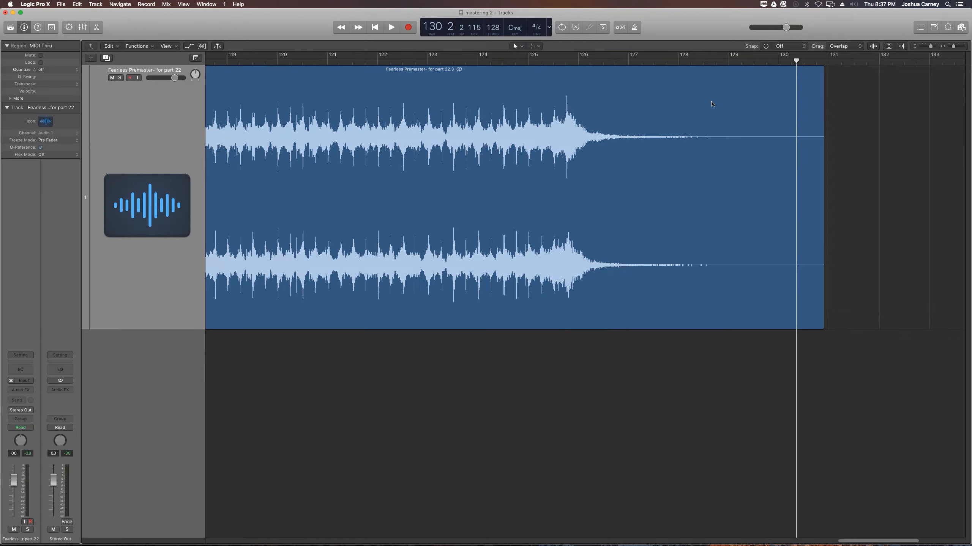
- Play the trimmed tail from about bar 128 past the region's end to check the ending
left_click(692, 62)
key("space")
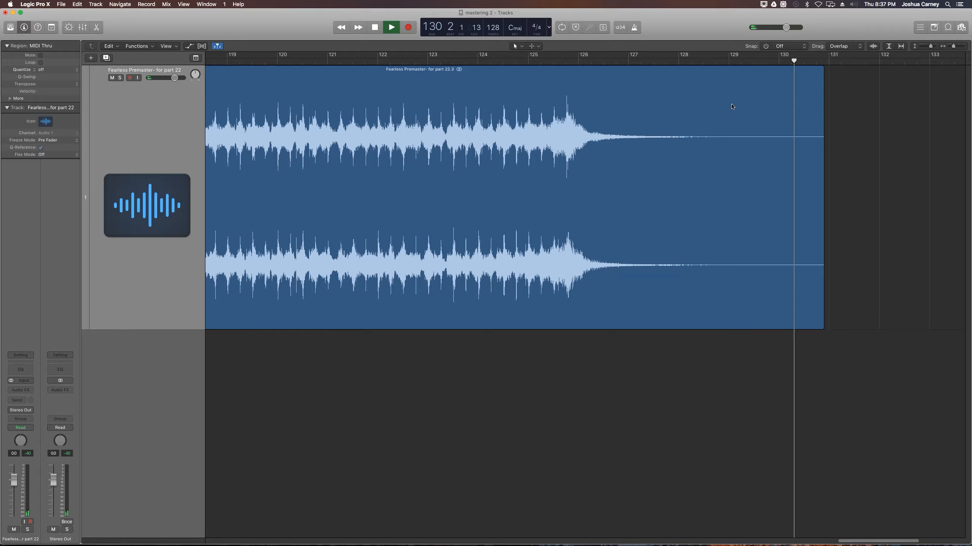
key("space")
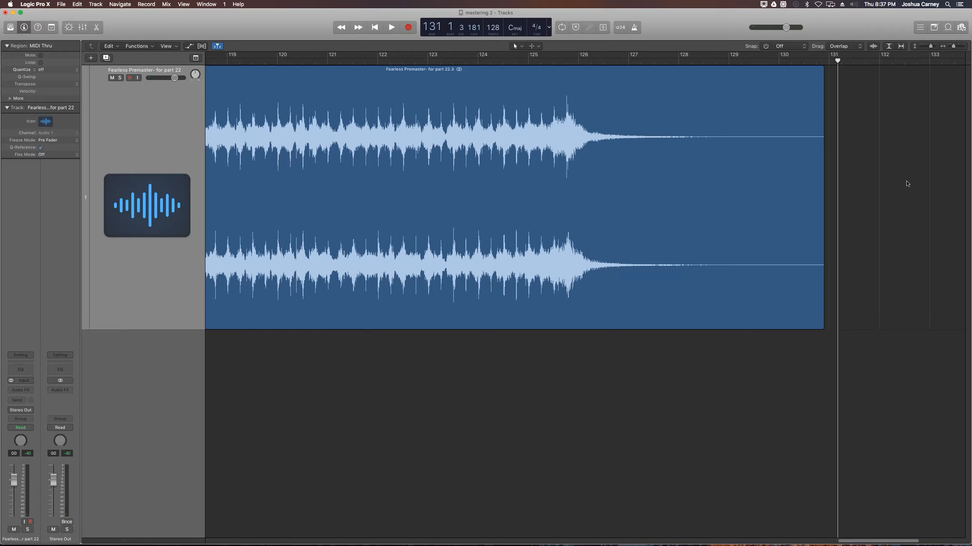
- Add a very short fade-out to the end of the premaster region
key("super+Left")
key("super+Left")
key("super+Right")
key("super+Right")
key("super+Right")
key("super+Right")
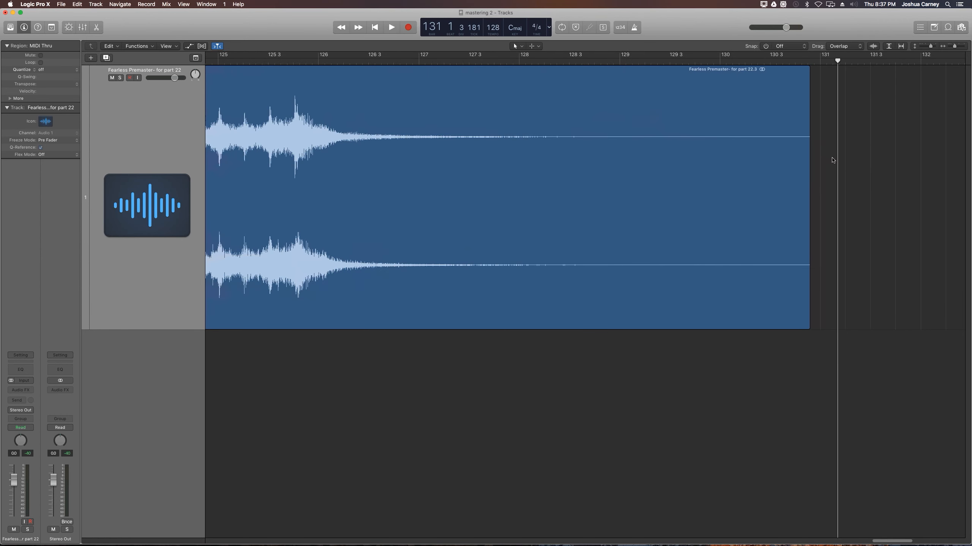
left_click_drag(805, 154, 832, 154)
left_click(866, 151)
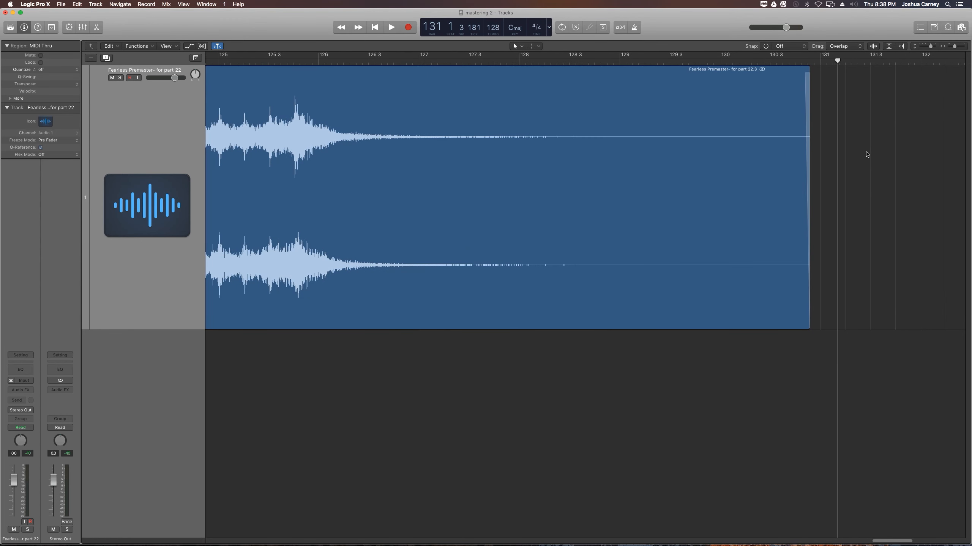
- Return the playhead to the project start and reduce the audio track's height to about half
key("Return")
key("super+Left")
key("super+Left")
key("super+Left")
key("super+Left")
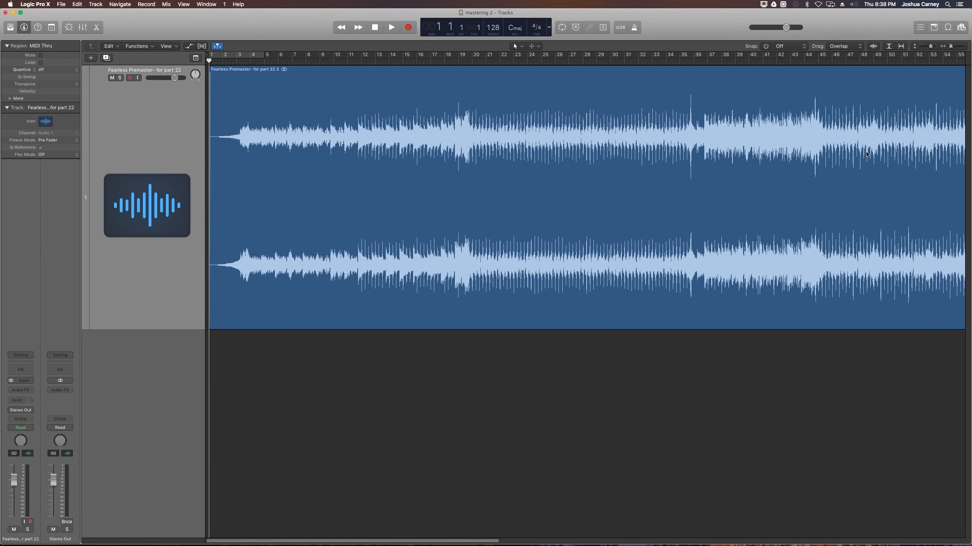
key("super+Left")
key("super+Left")
key("super+Left")
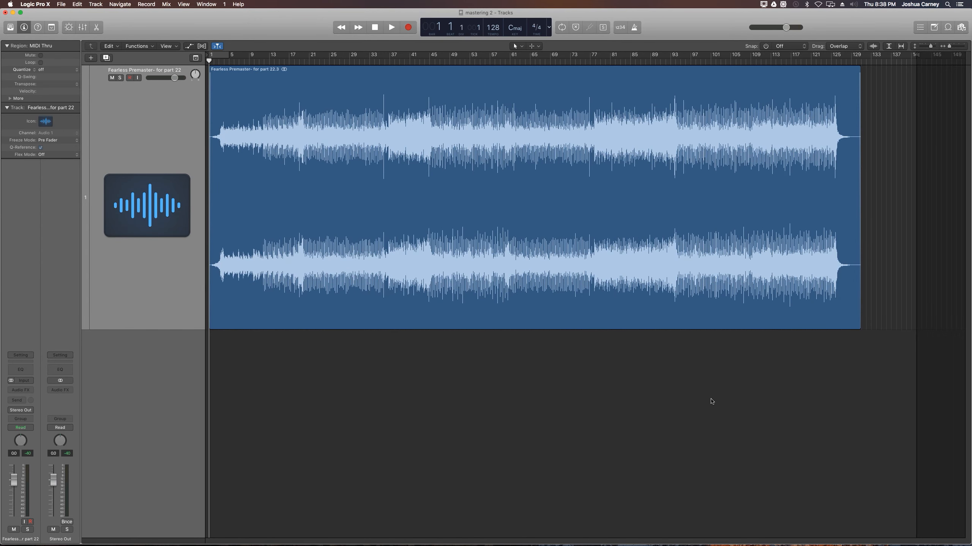
left_click(105, 334)
left_click(107, 271)
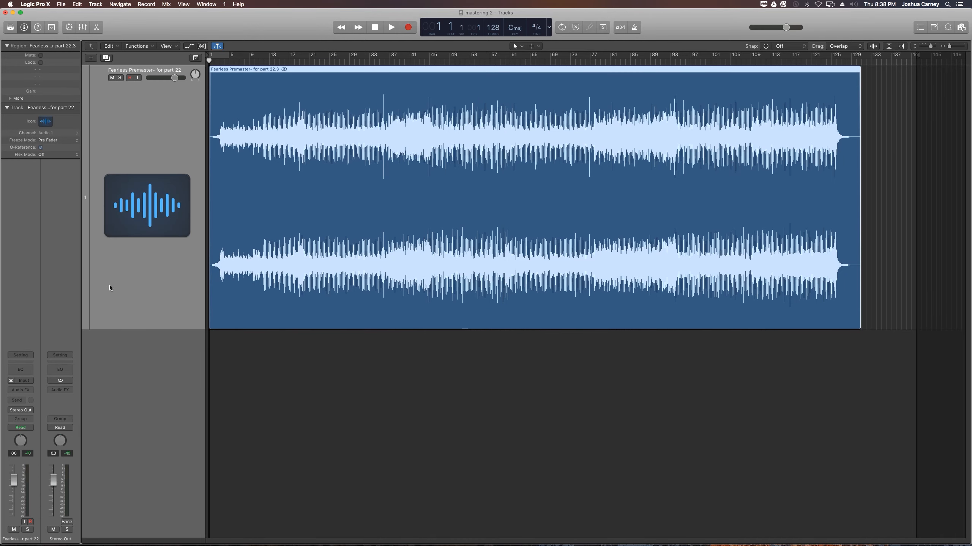
left_click_drag(106, 327, 105, 203)
- Show the mixer and lower the Master channel's fader to about -4.6 dB
left_click(342, 314)
key("x")
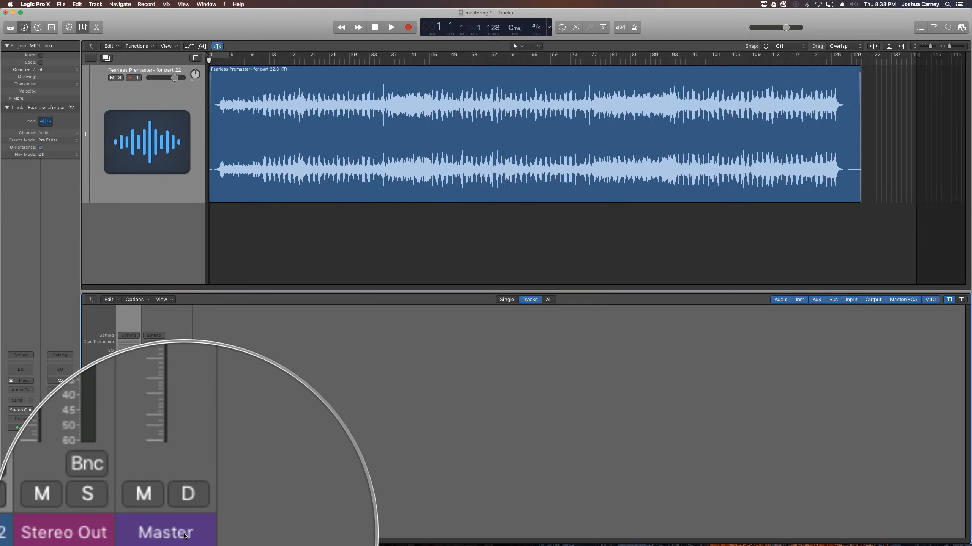
mouse_move(180, 477)
left_mouse_down()
mouse_move(180, 510)
mouse_move(182, 496)
left_mouse_up()
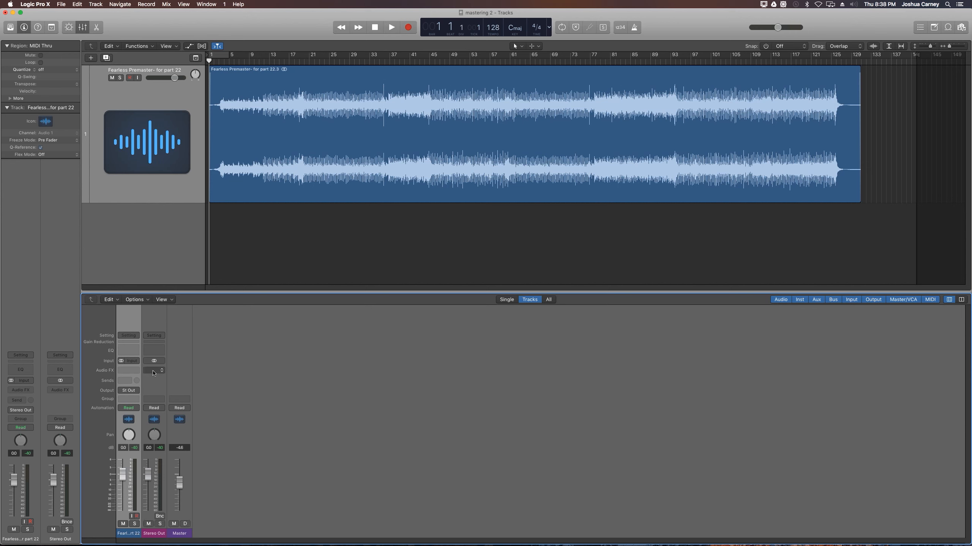
mouse_move(122, 474)
left_mouse_down()
mouse_move(123, 507)
mouse_move(124, 483)
left_mouse_up()
- Create a track for the Master channel strip in the arrangement and hide the mixer
left_click(177, 403)
right_click(179, 363)
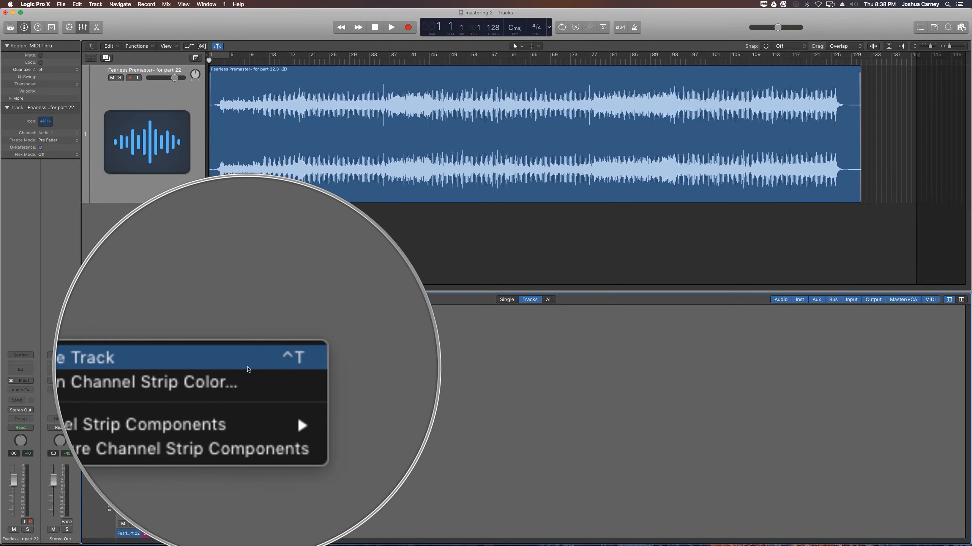
left_click(243, 365)
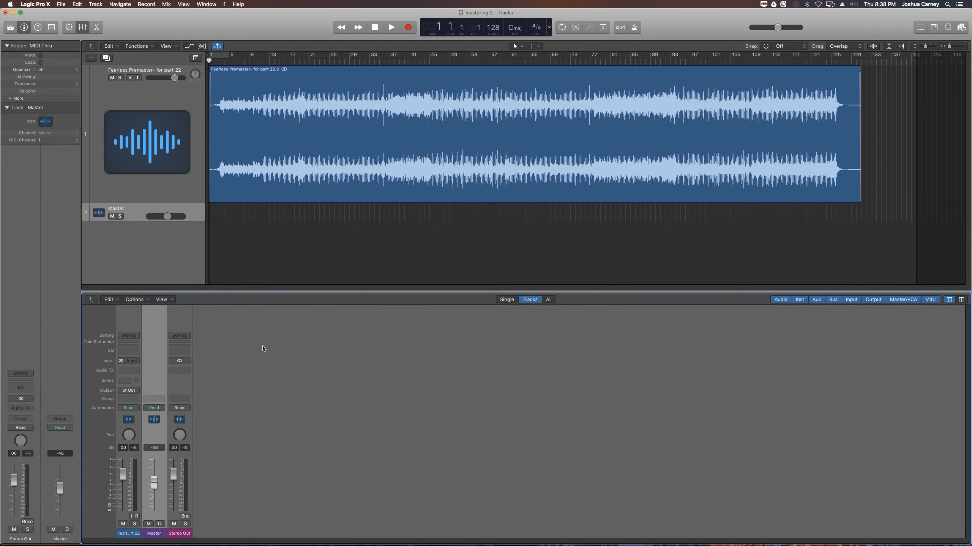
key("x")
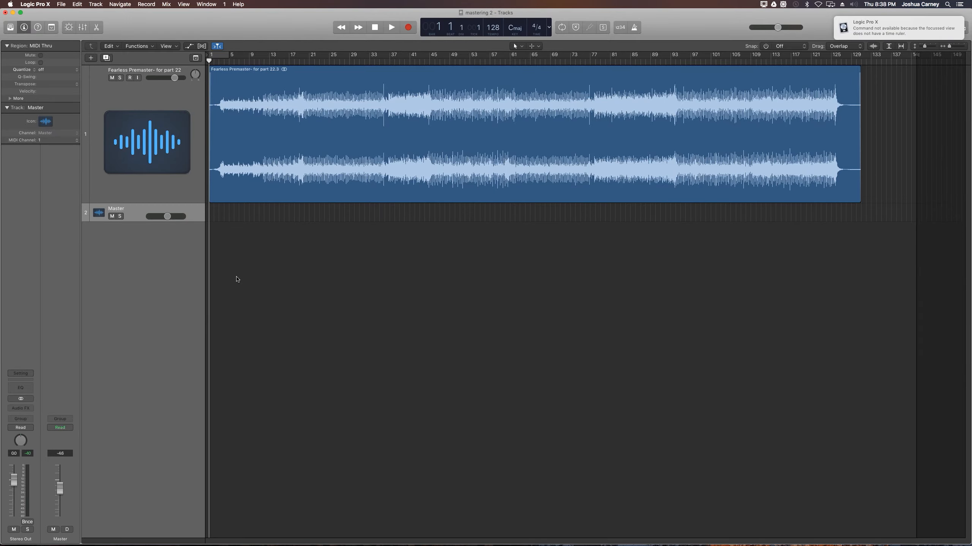
left_click(905, 27)
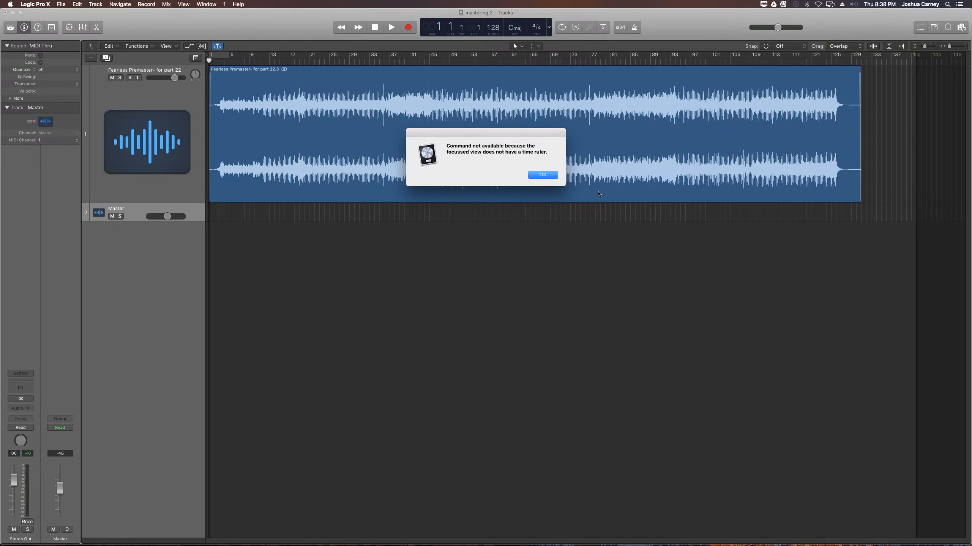
left_click(550, 176)
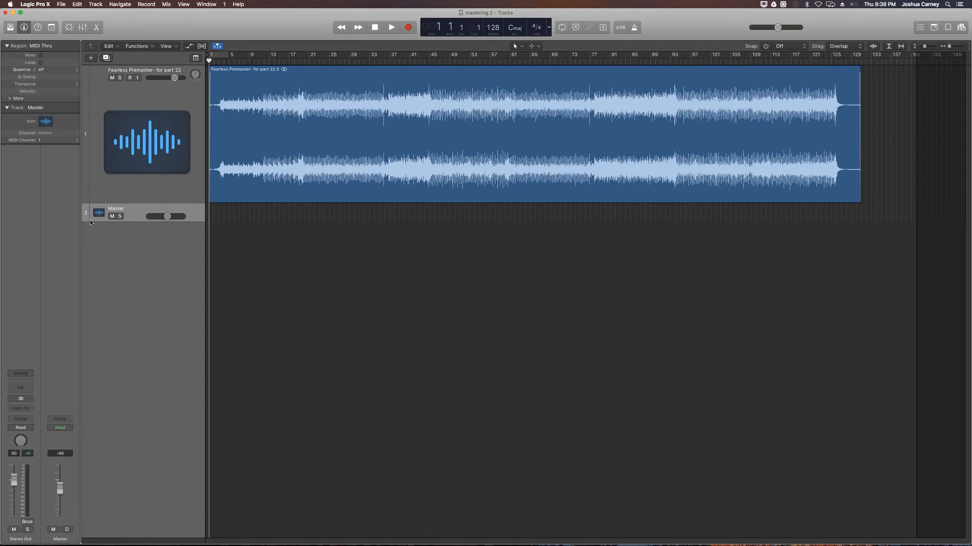
- Enlarge the Master track's height and show its volume automation
left_click_drag(90, 221, 95, 331)
key("a")
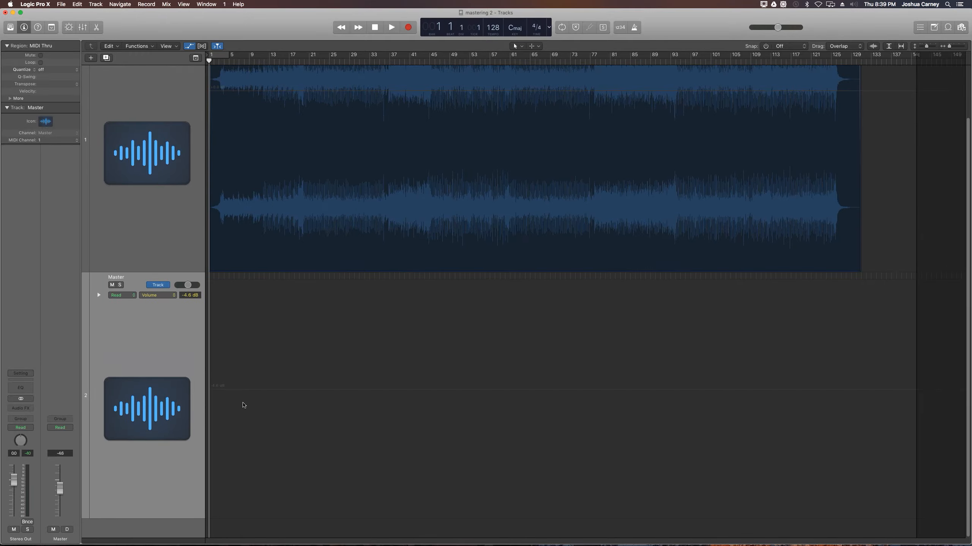
- Reset the Master channel's volume to 0.0 dB and keep the Master track selected
key("super+Right")
key("super+Right")
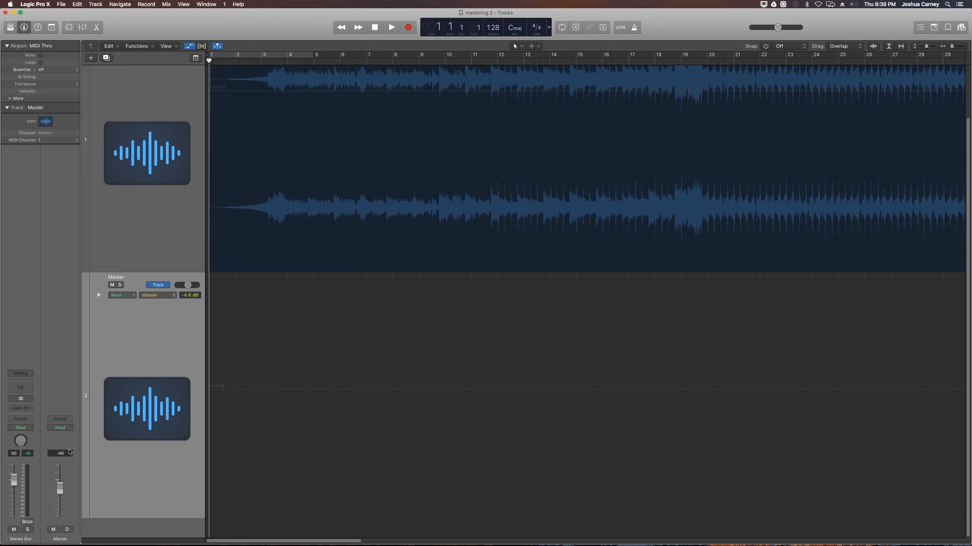
left_click(62, 492, "alt")
left_click(144, 247)
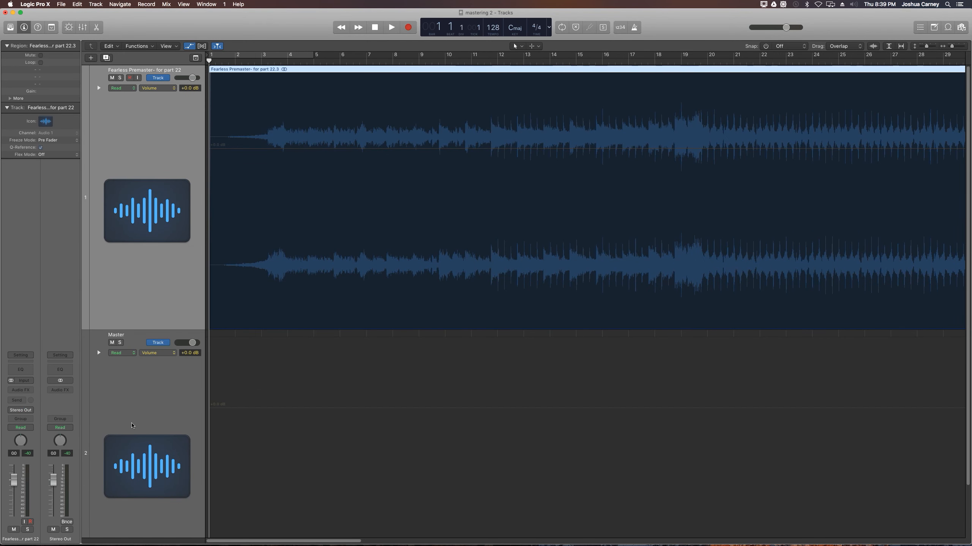
left_click(151, 415)
- Create a Master volume fade-in from -∞ dB at the project start up to +0.0 dB at bar 2
key("super+Right")
key("super+Right")
key("super+Right")
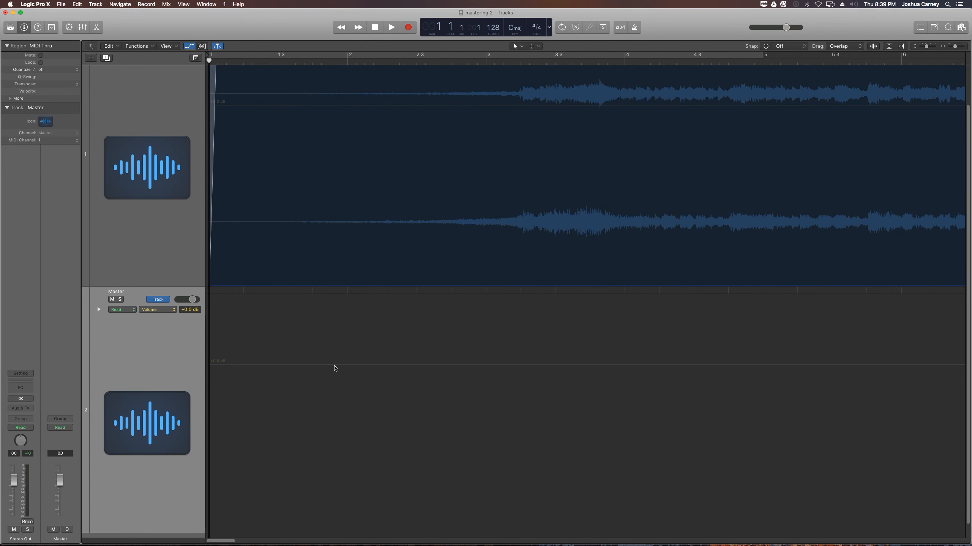
left_click(349, 369)
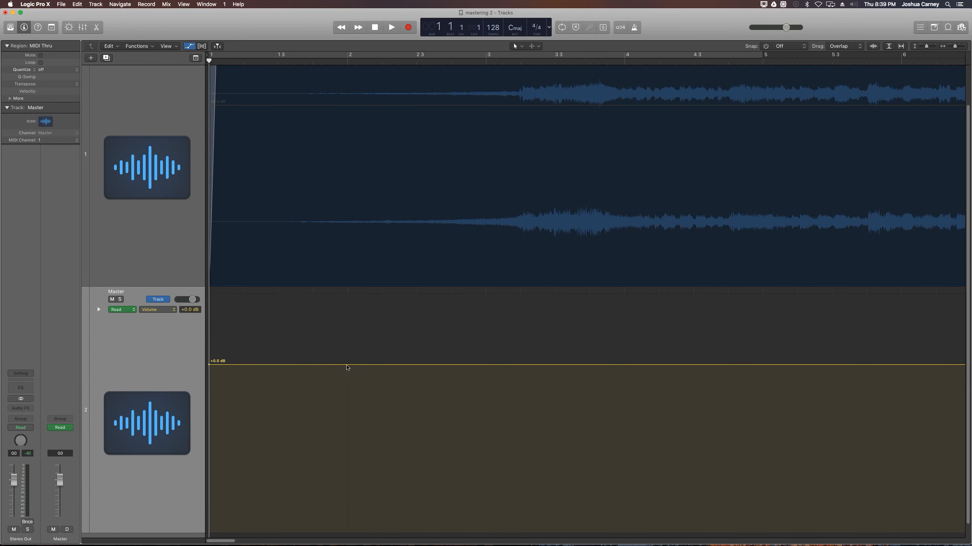
left_click(347, 365)
left_click_drag(208, 366, 209, 532)
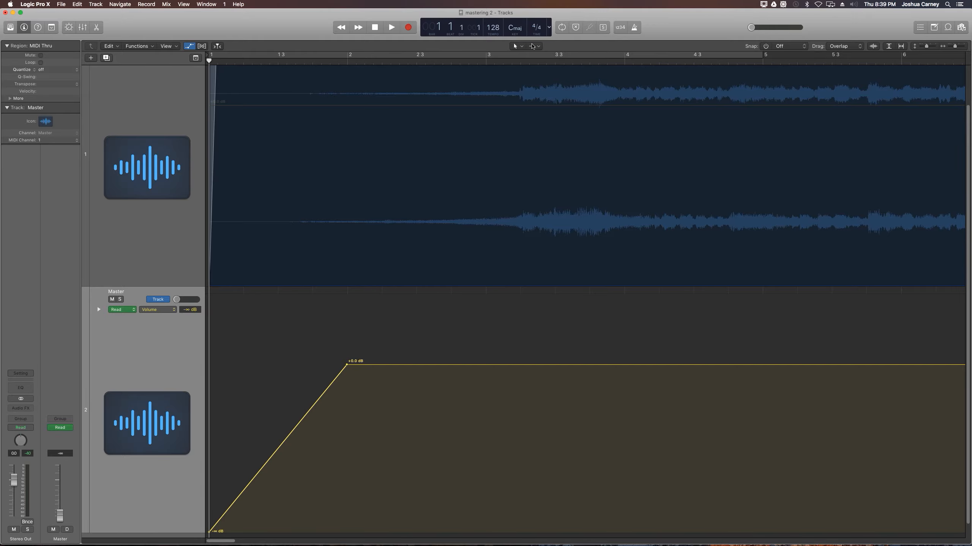
- Assign the Automation Curve Tool as the secondary tool and bow the Master fade-in line upward
left_click(537, 46)
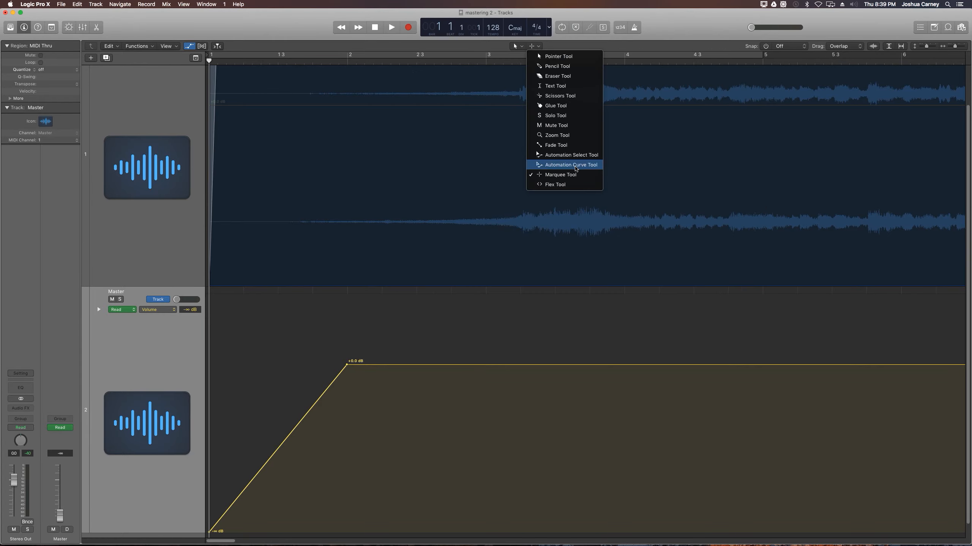
left_click(575, 167)
mouse_move(298, 431)
left_mouse_down()
mouse_move(293, 440)
mouse_move(300, 419)
left_mouse_up()
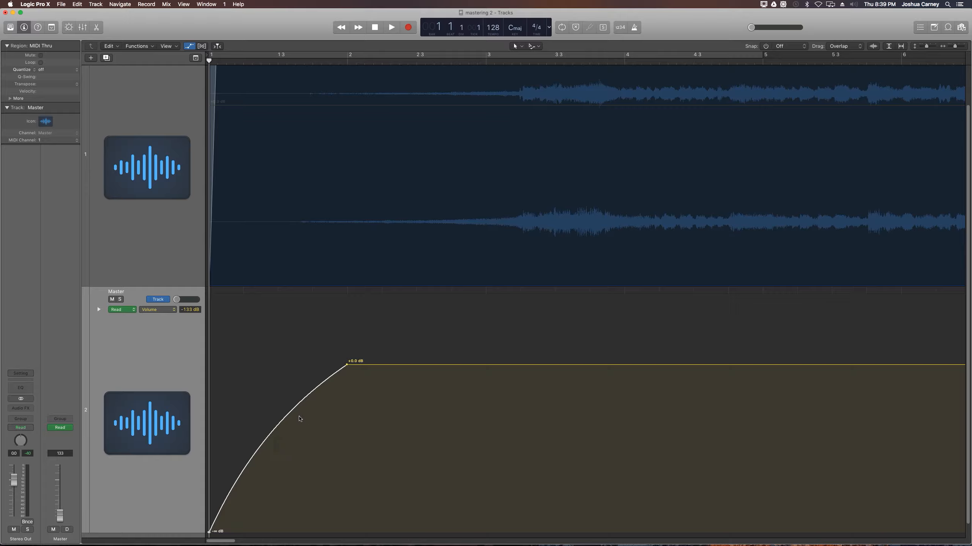
- Audition the fade-in from the project start and move its +0.0 dB end point slightly past bar 2
key("Return")
key("super+Right")
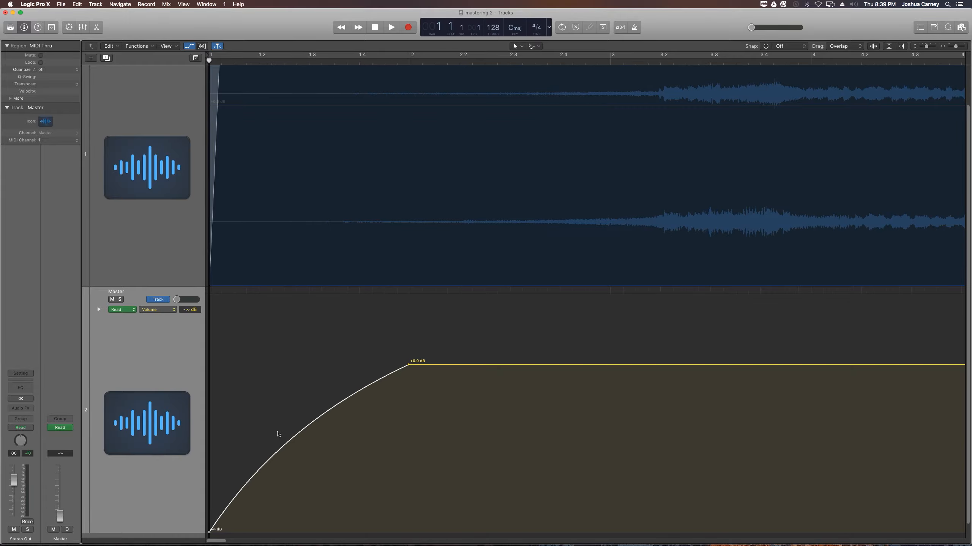
key("space")
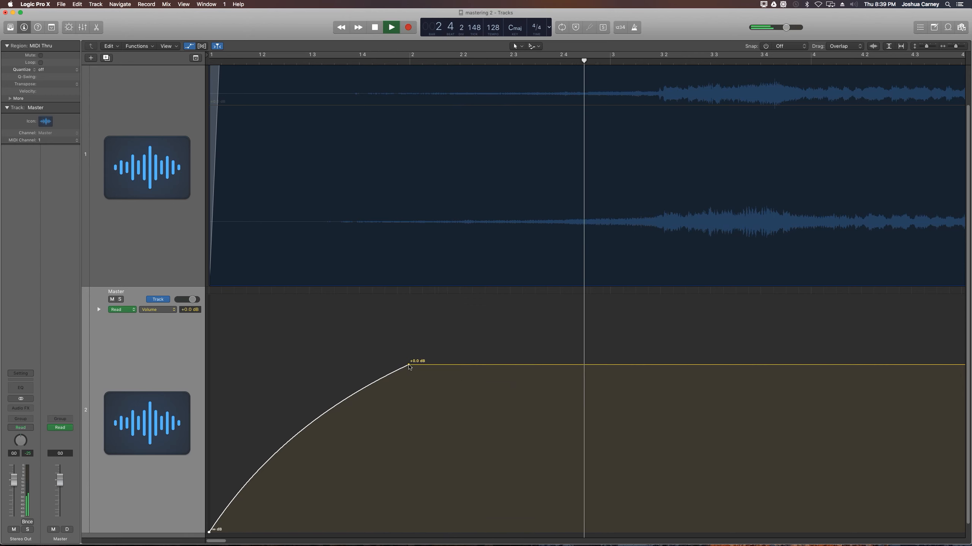
key("space")
left_click_drag(409, 365, 430, 367)
- Play the lengthened fade-in from the project start, view the whole song and stop playback
key("Return")
key("space")
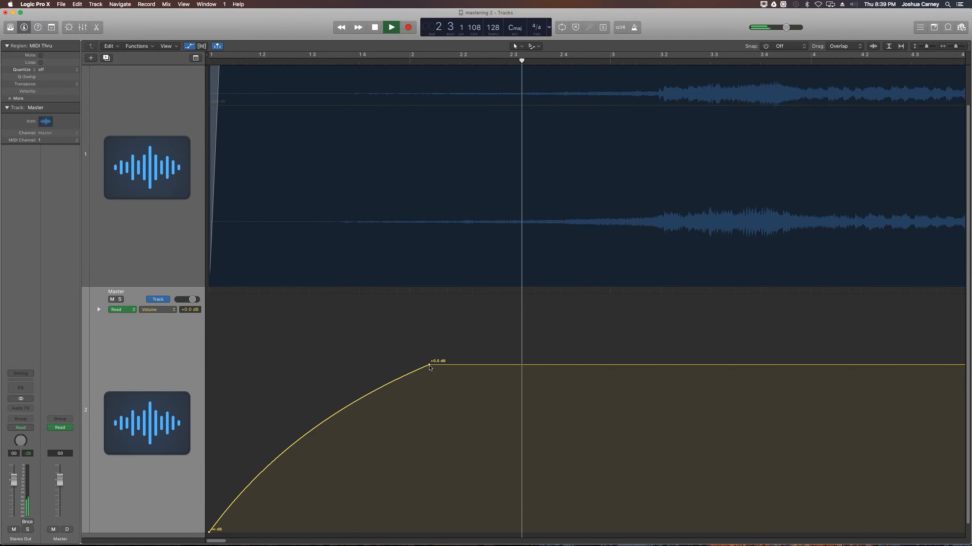
key("super+Left")
key("super+Left")
key("super+Left")
key("super+Left")
key("super+Left")
key("super+Left")
key("super+Left")
key("super+Left")
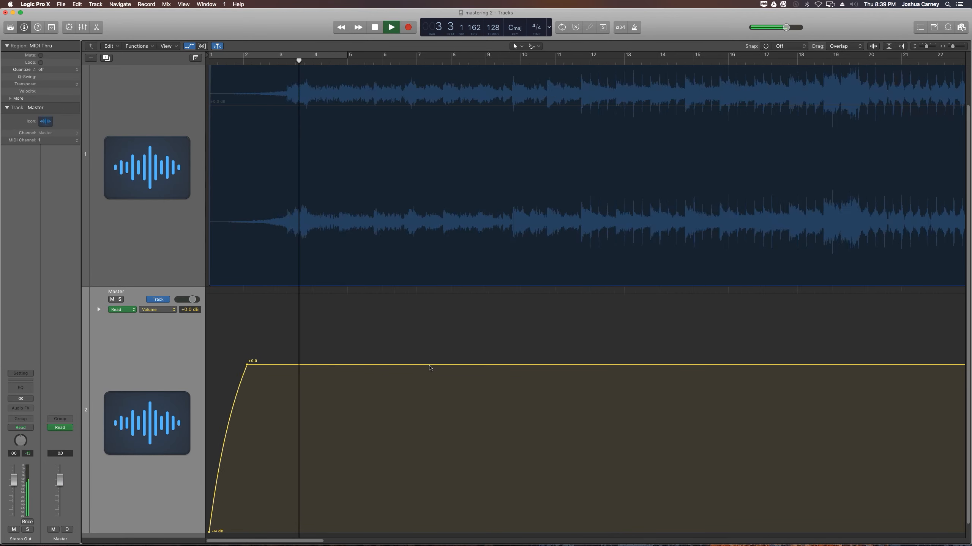
key("super+Left")
key("super+Left")
key("super+Left")
key("space")
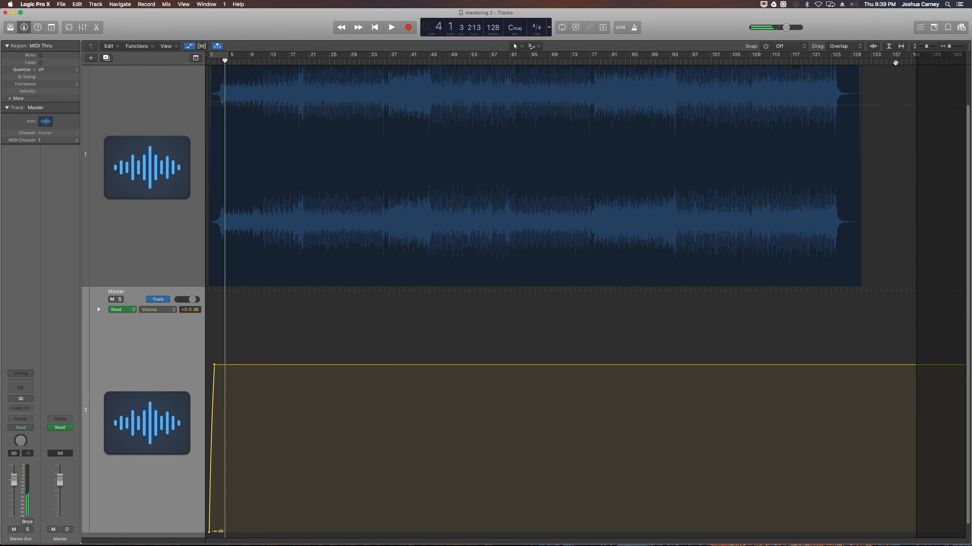
- Place the playhead at position 127 3 4, within the song's decaying tail
left_click(840, 61)
key("super+Right")
key("super+Right")
key("super+Right")
key("super+Right")
key("super+Right")
key("super+Right")
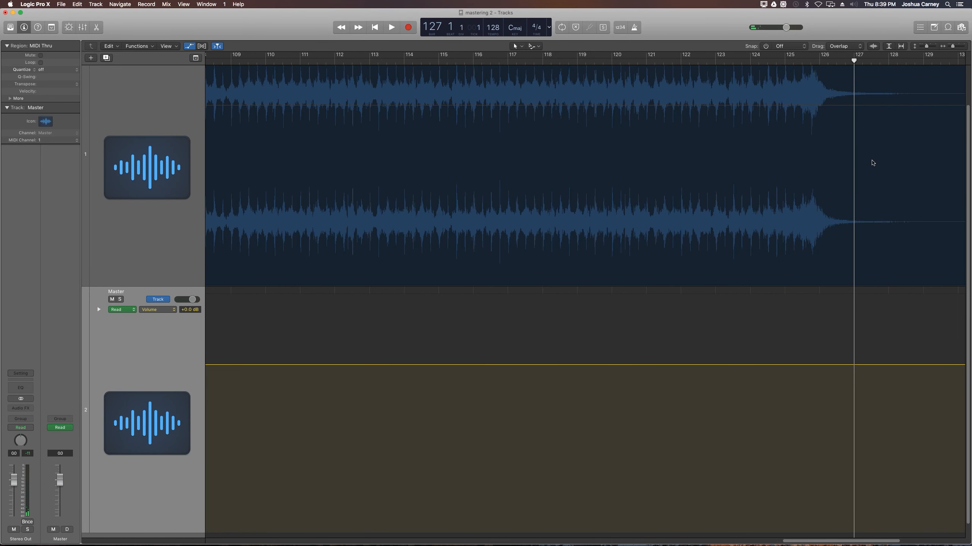
scroll(873, 164, "right", 3)
scroll(873, 164, "down", 1)
scroll(873, 163, "right", 5)
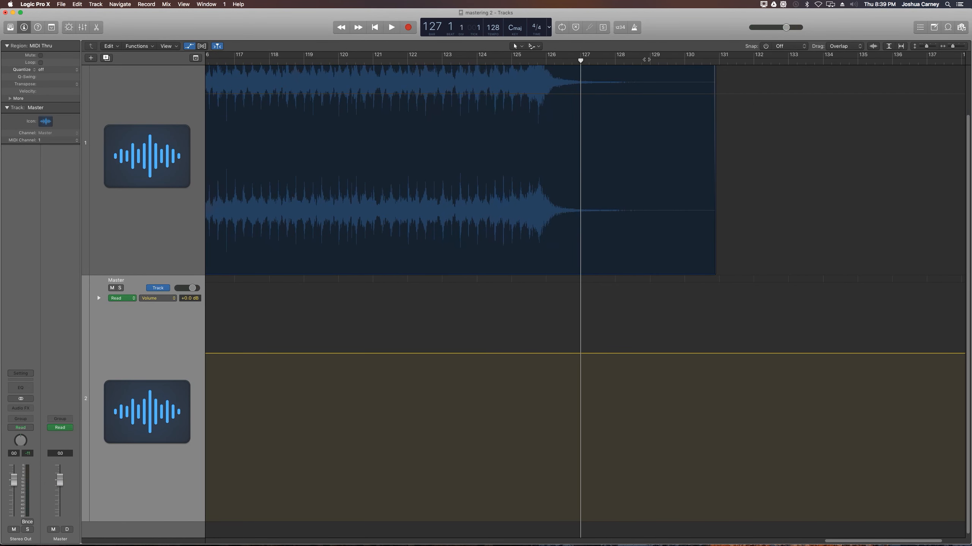
left_click_drag(635, 61, 603, 62)
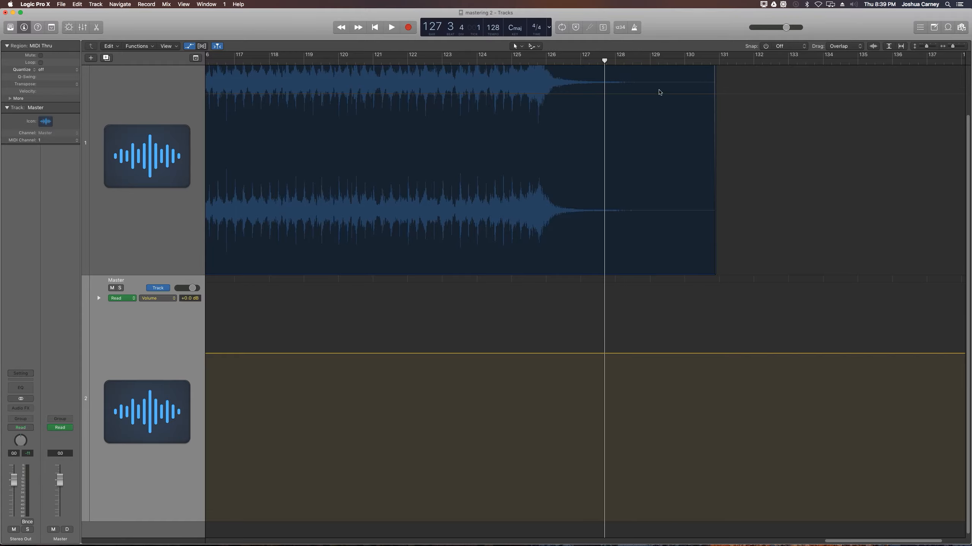
- Create a Master volume fade-out from +0.0 dB at the playhead to -∞ dB just past bar 130
left_click(604, 354)
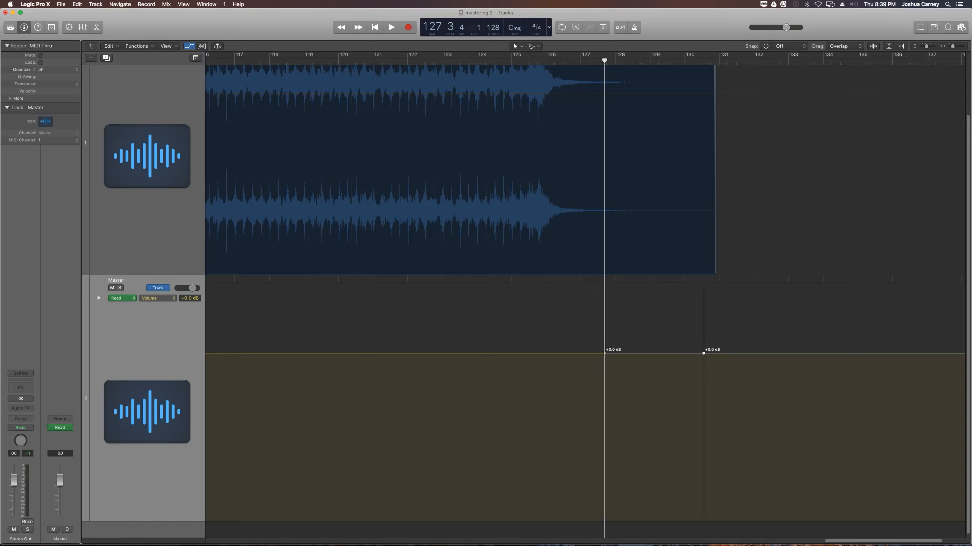
mouse_move(703, 353)
left_mouse_down()
mouse_move(714, 353)
mouse_move(706, 353)
left_mouse_up()
left_click_drag(706, 353, 697, 521)
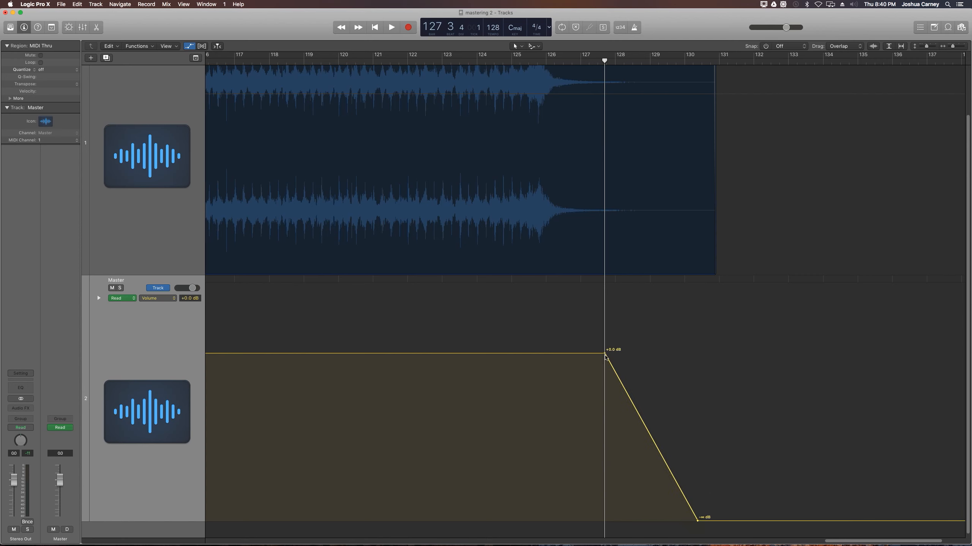
- Move the fade-out's start point slightly earlier and bend the fade-out line into an inward curve
left_click_drag(605, 353, 595, 353)
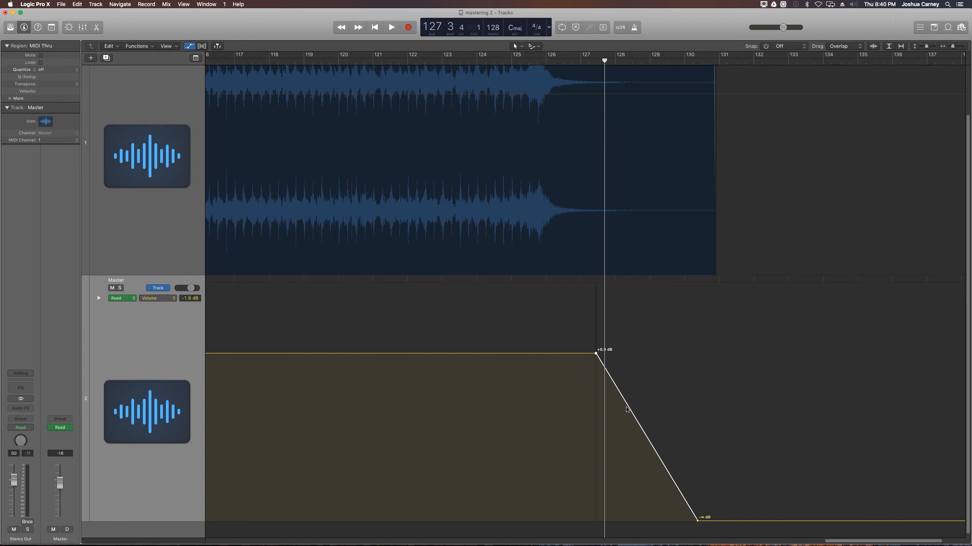
left_click_drag(653, 447, 649, 447)
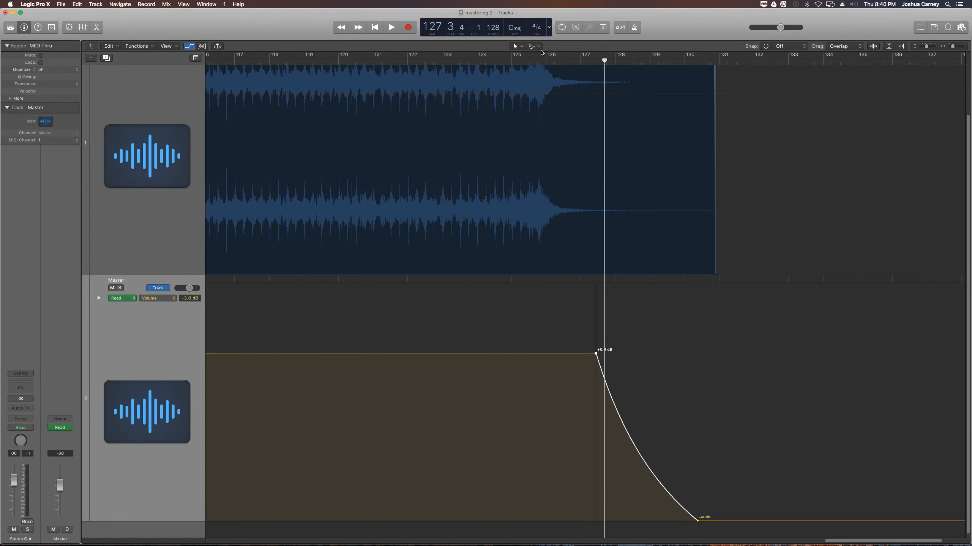
- Play the song's ending from about position 125 3 3 to audition the fade-out
left_click_drag(539, 61, 532, 61)
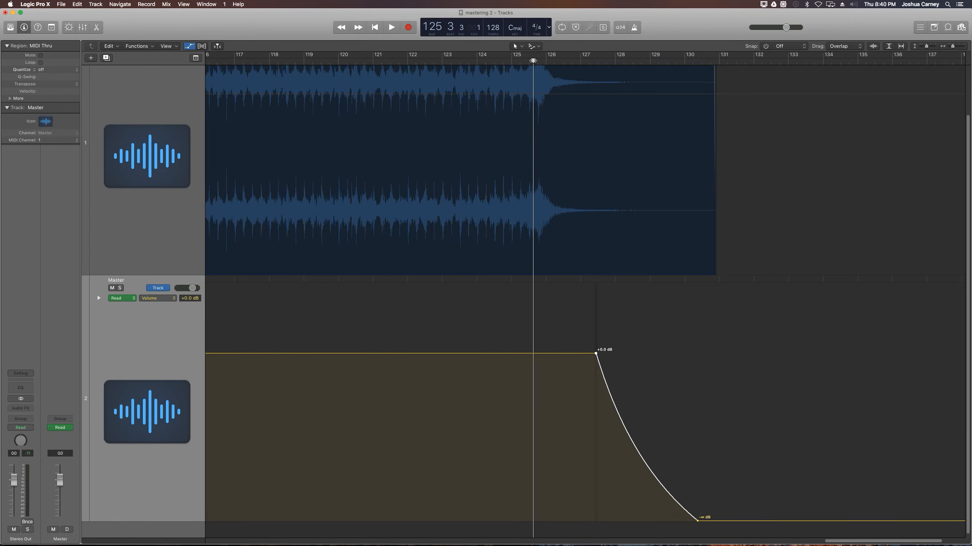
key("space")
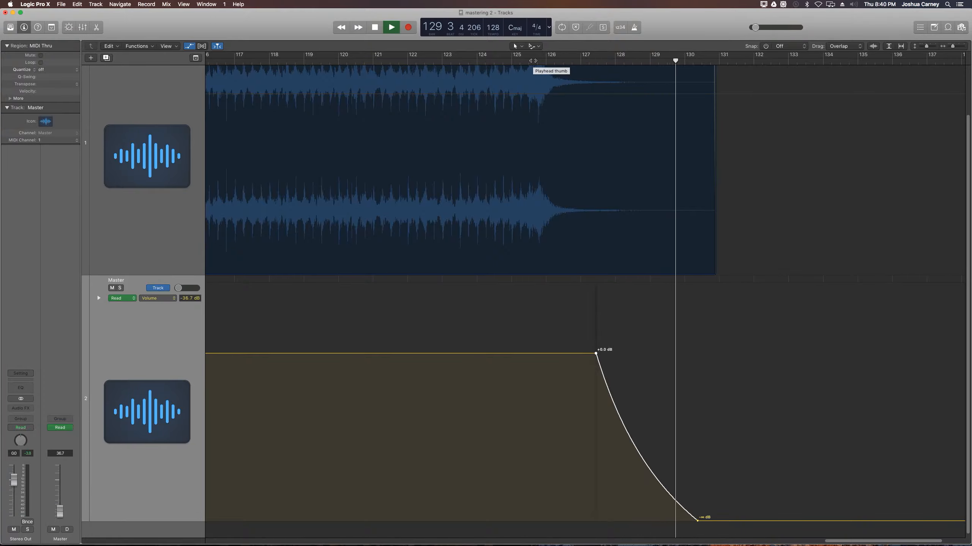
key("space")
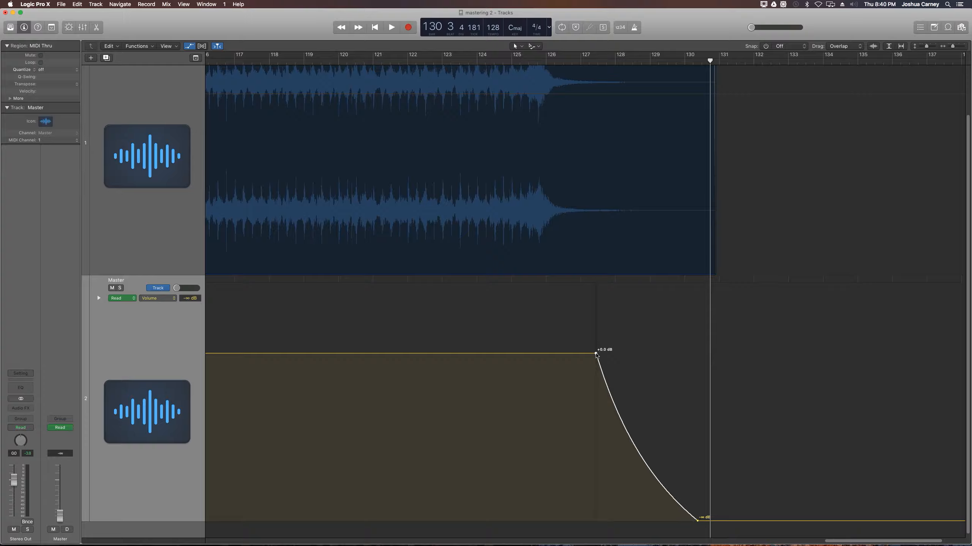
- Move the fade-out's +0.0 dB start point to just before bar 128 and audition it from bar 128
left_click_drag(595, 353, 610, 353)
left_click(614, 62)
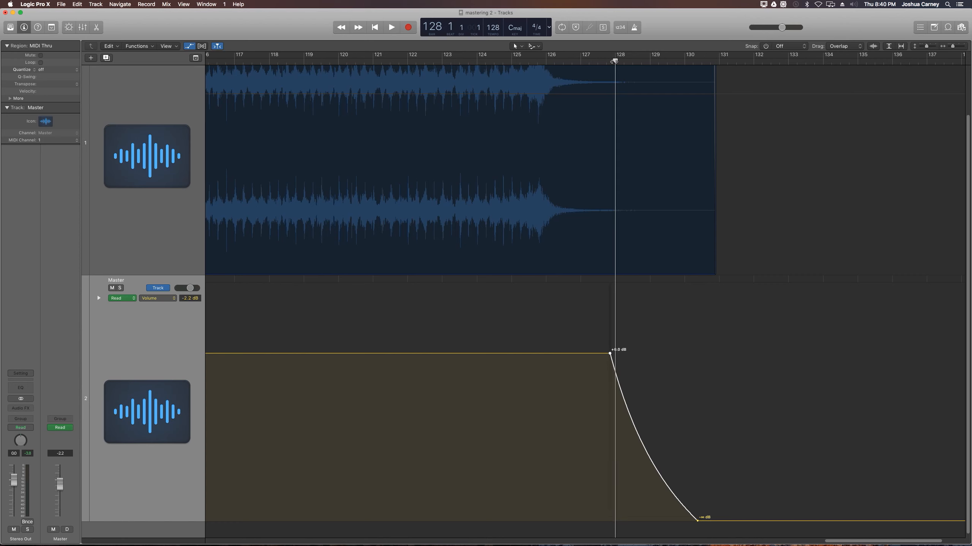
key("space")
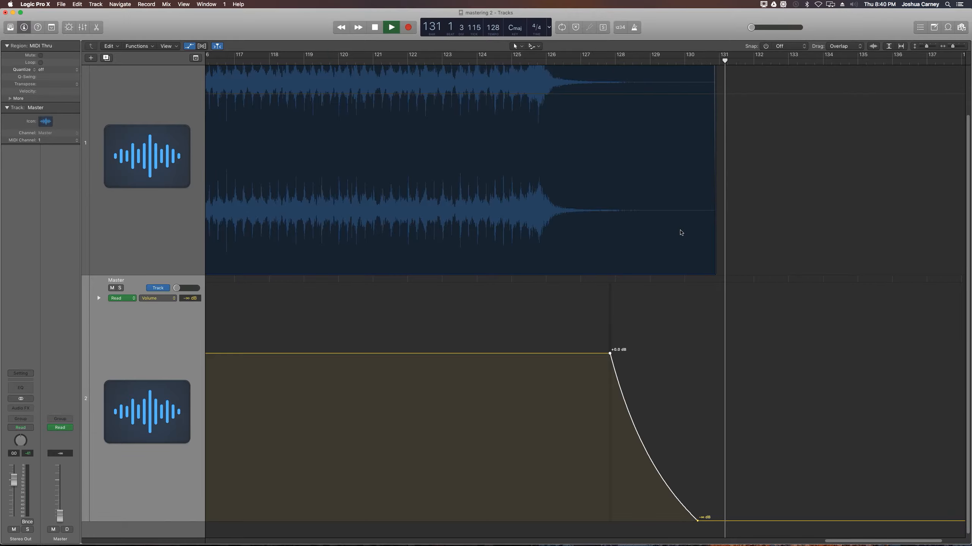
key("space")
- Return the playhead to the project start, hide the automation and reduce the track heights so both tracks fit
key("Return")
key("super+Left")
key("super+Left")
key("super+Left")
key("super+Left")
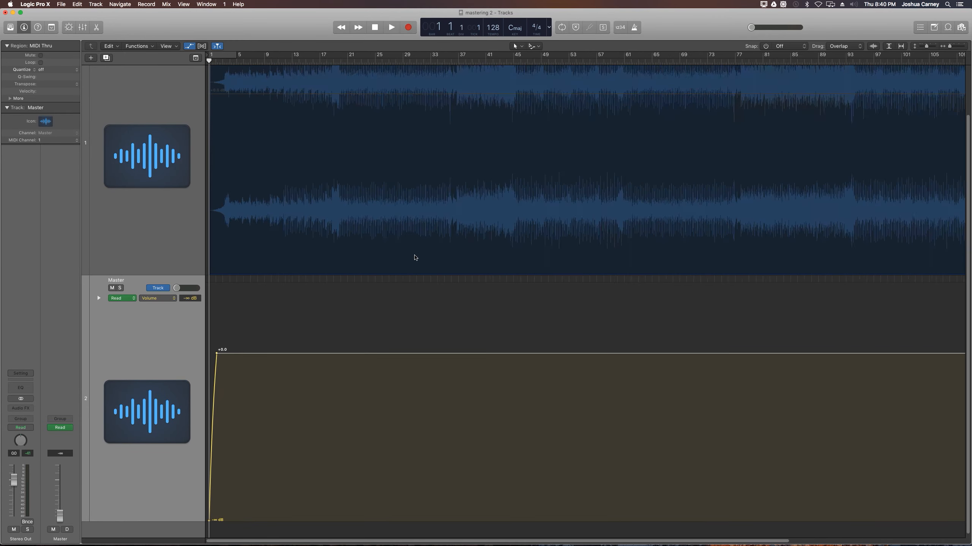
key("a")
key("super+Up")
key("super+Up")
key("super+Up")
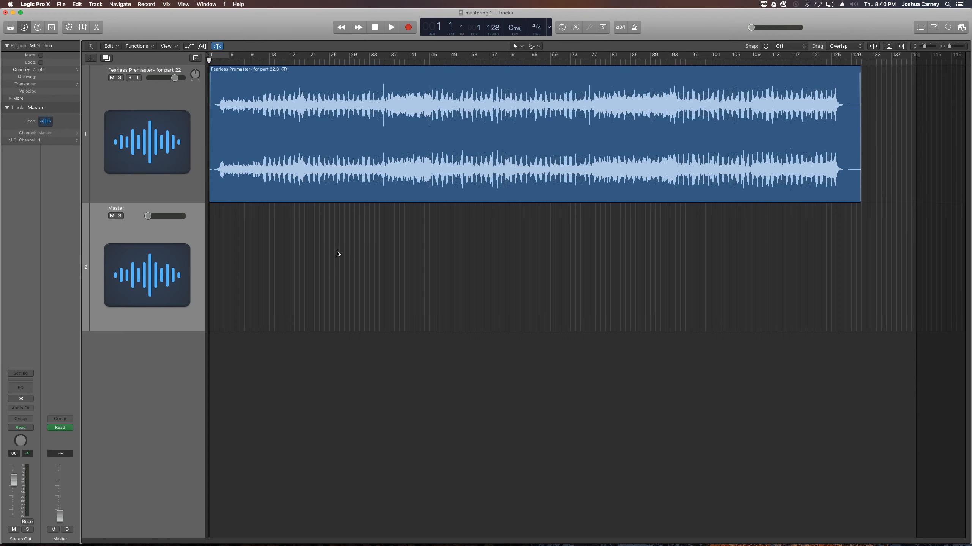
- Select the Fearless Premaster track and open the mixer in a separate window placed below its audio region
left_click(151, 135)
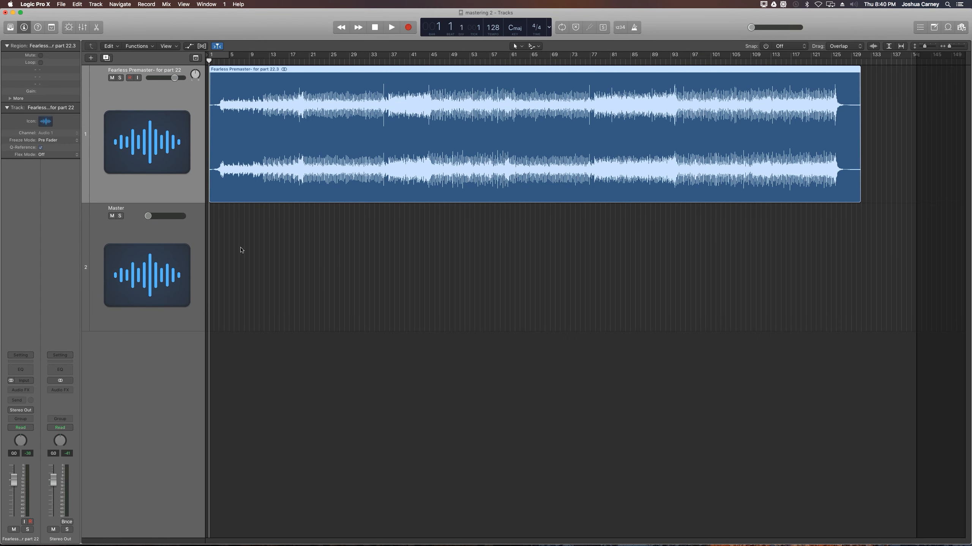
key("x")
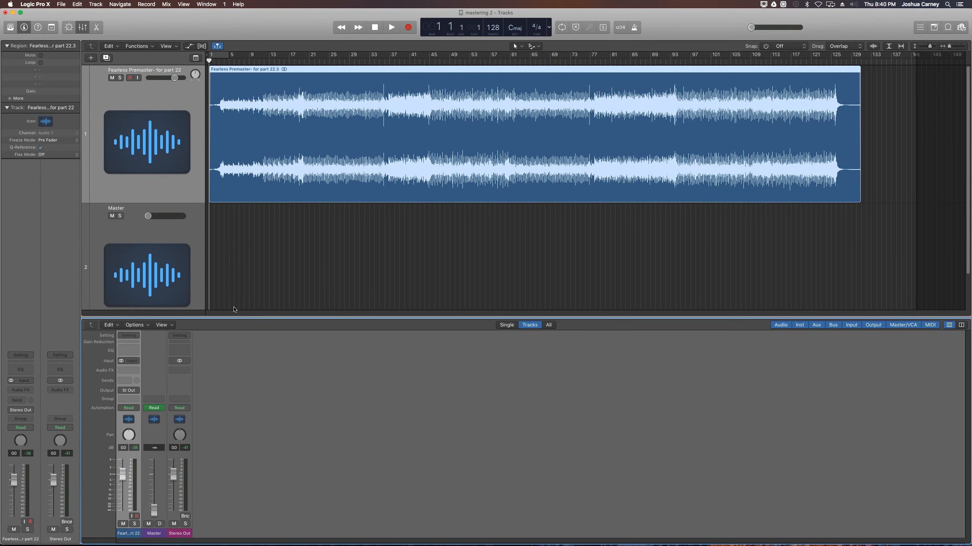
key("x")
key("super+2")
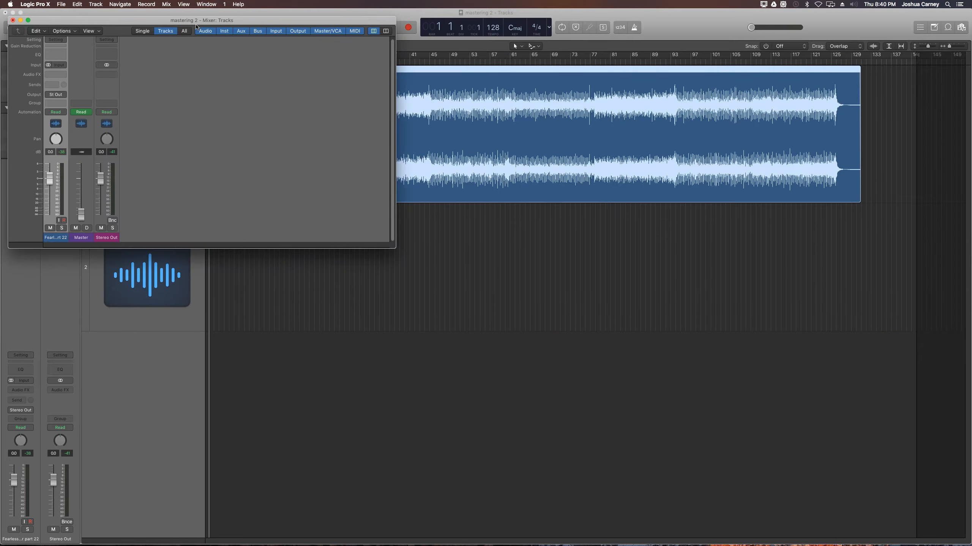
left_click_drag(196, 24, 481, 233)
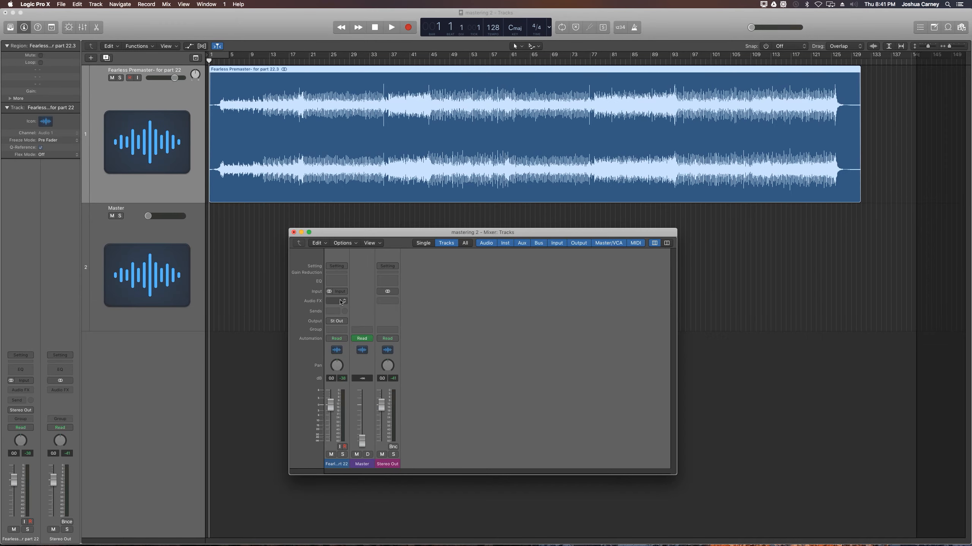
- Insert a stereo Linear Phase EQ on the Fearless Premaster channel and close the plug-in window
left_click(341, 301)
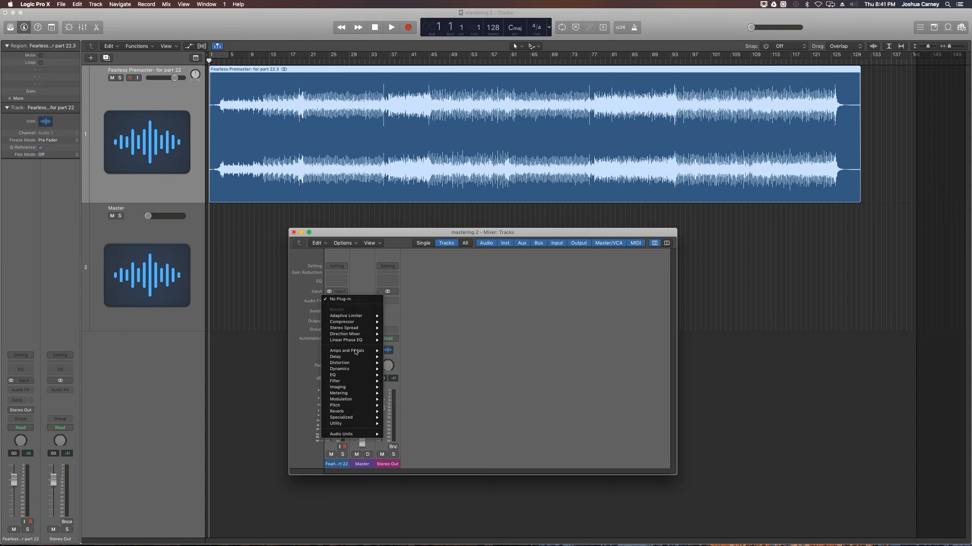
mouse_move(346, 375)
mouse_move(428, 381)
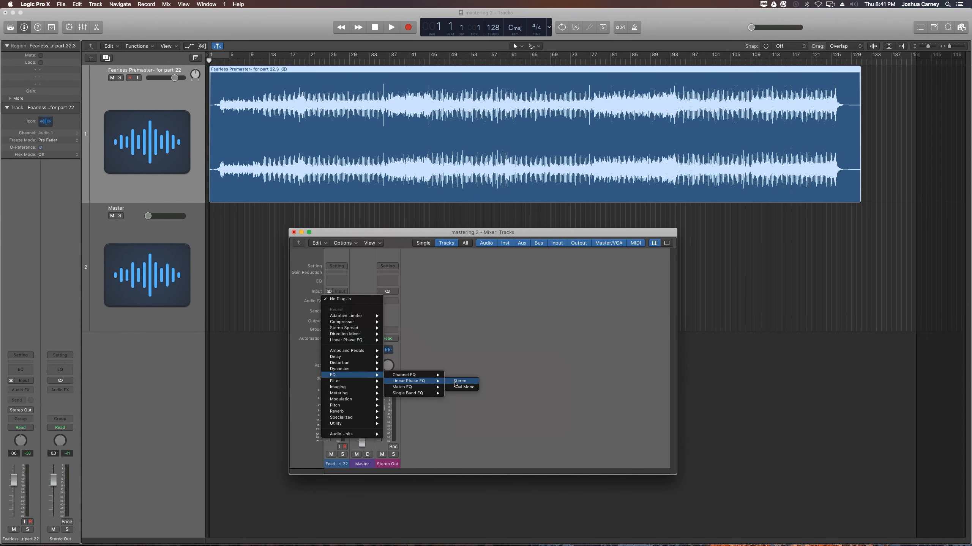
left_click(453, 381)
left_click_drag(254, 40, 685, 242)
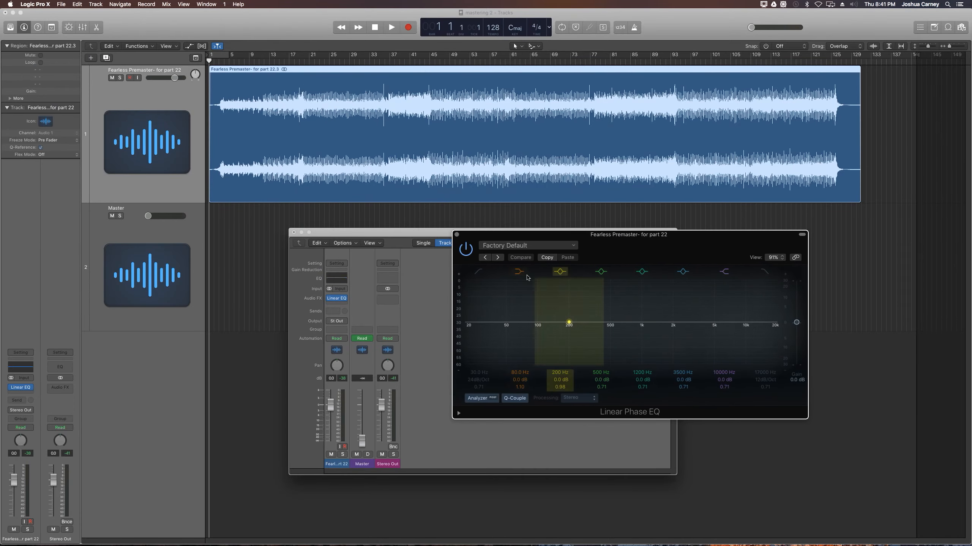
left_click(456, 235)
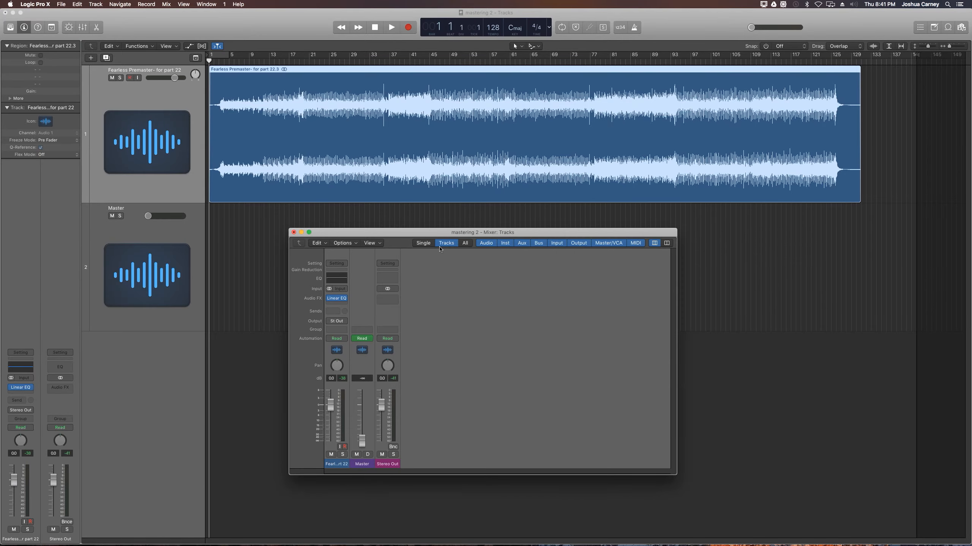
- Insert a stereo Exciter below the Linear Phase EQ on the Fearless Premaster channel and close its window
left_click(340, 305)
mouse_move(349, 422)
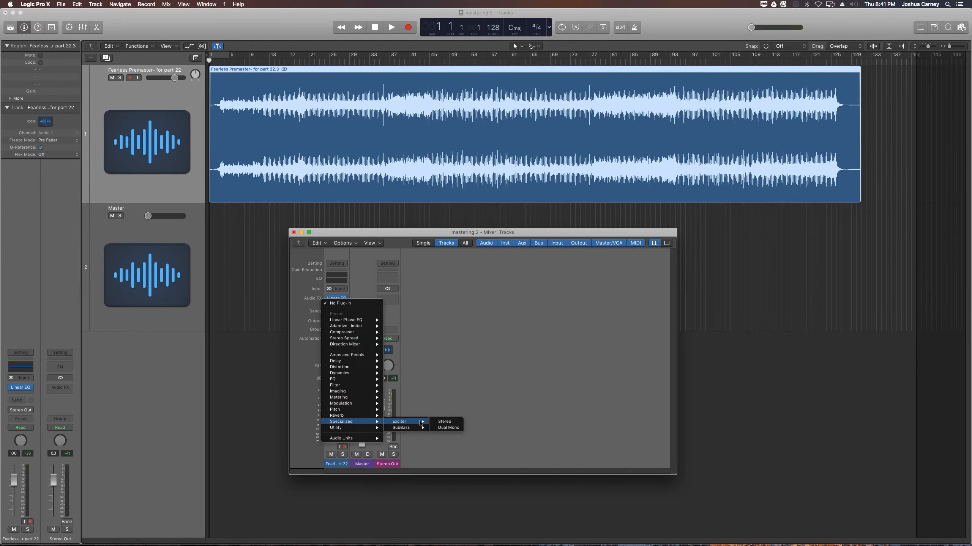
left_click(443, 422)
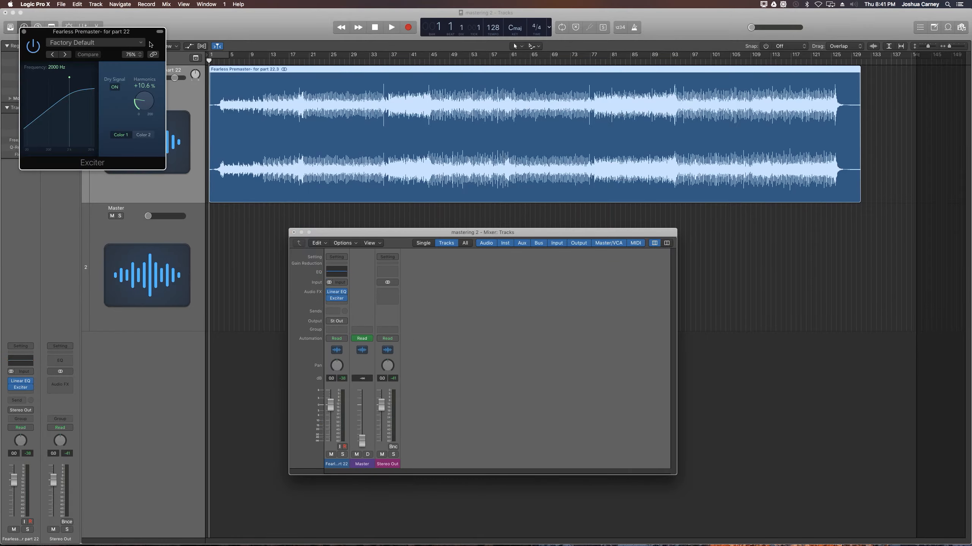
left_click(385, 195)
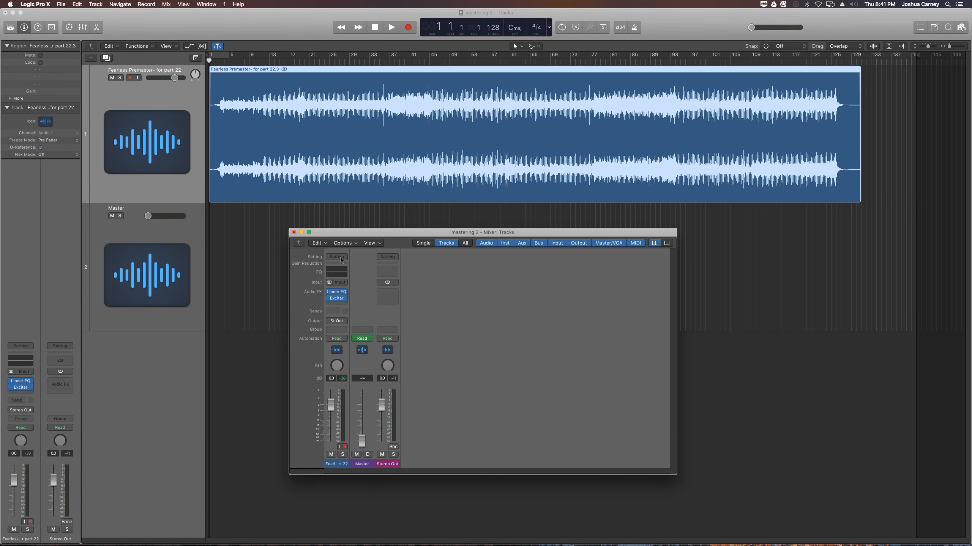
- Insert a Multipressor below the Exciter on the Fearless Premaster channel and close its window
left_click(334, 305)
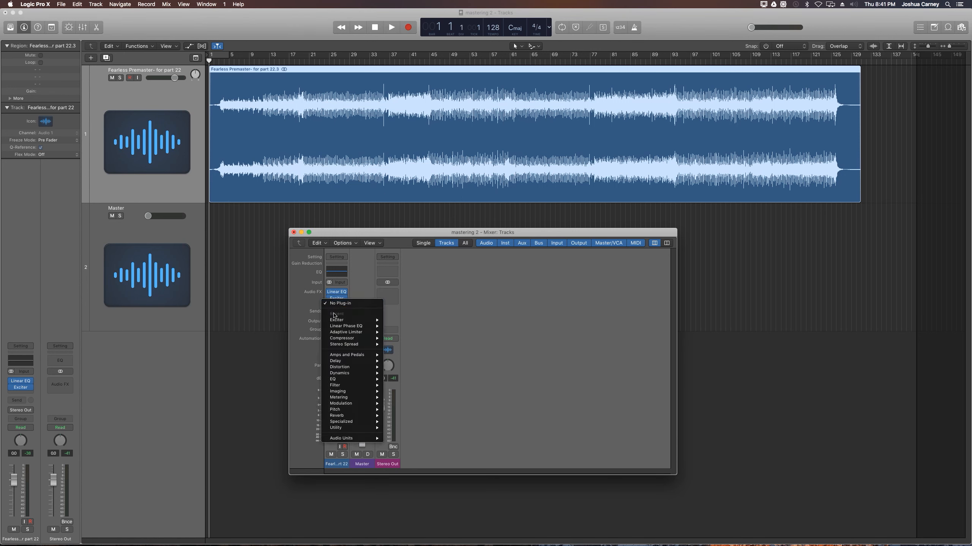
mouse_move(339, 373)
mouse_move(406, 381)
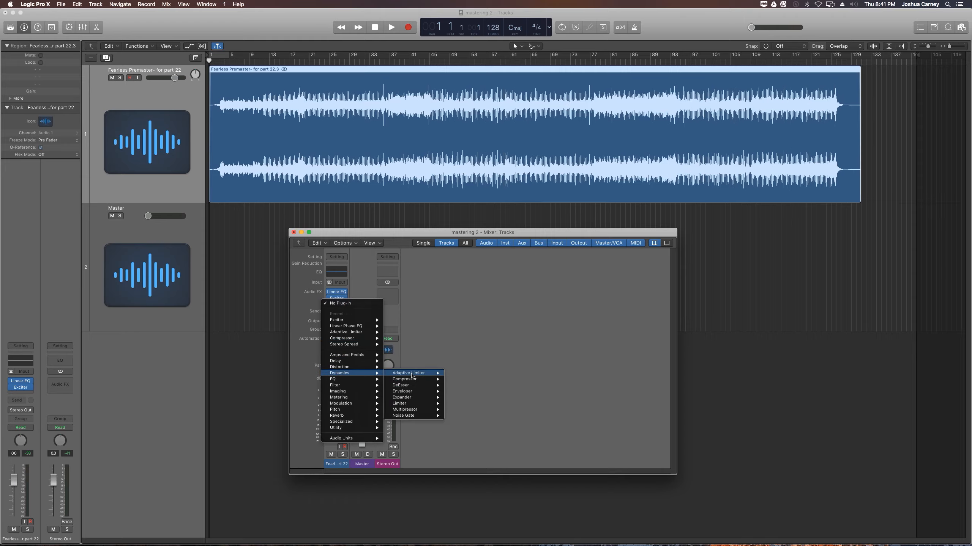
mouse_move(407, 412)
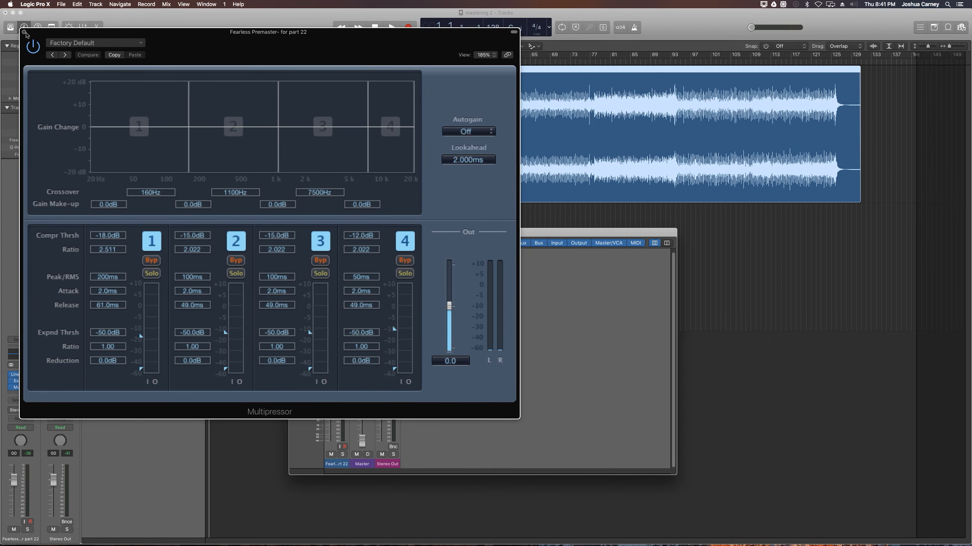
left_click(26, 32)
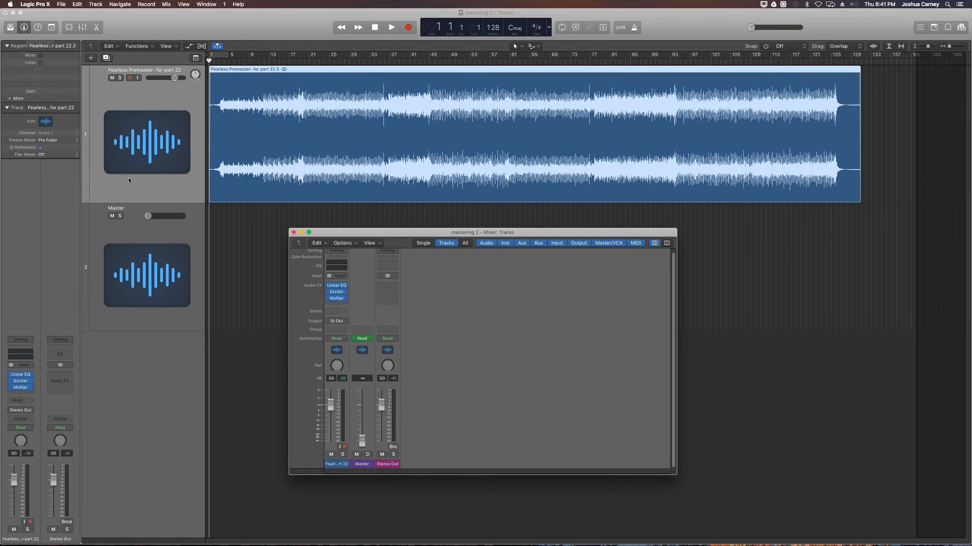
- Insert a stereo Stereo Spread plug-in below the Multipressor on the Fearless Premaster channel and close its window
left_click(336, 304)
mouse_move(381, 393)
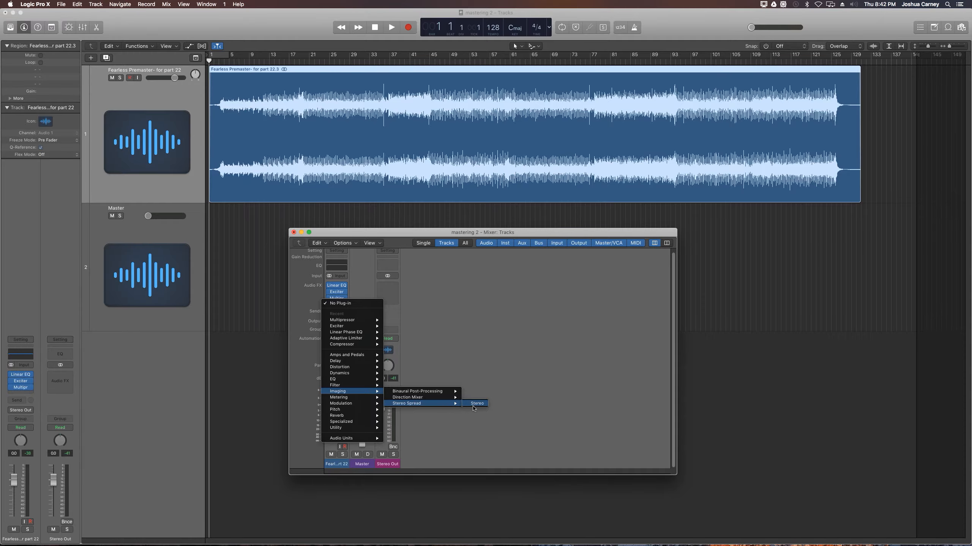
left_click(476, 404)
left_click_drag(68, 27, 163, 81)
left_click(122, 84)
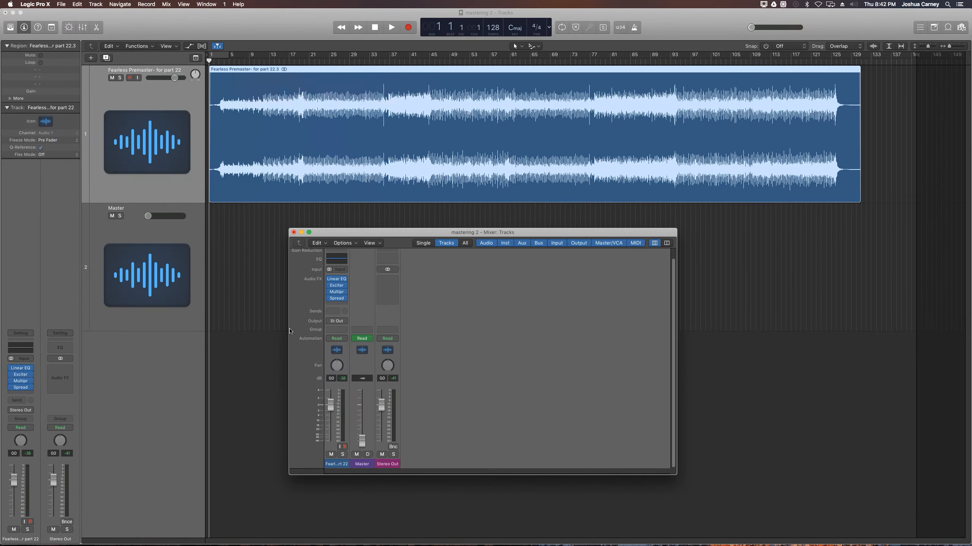
- Insert a Compressor below the Stereo Spread on the Fearless Premaster channel, set its model to Classic VCA and close its window
left_click(339, 301)
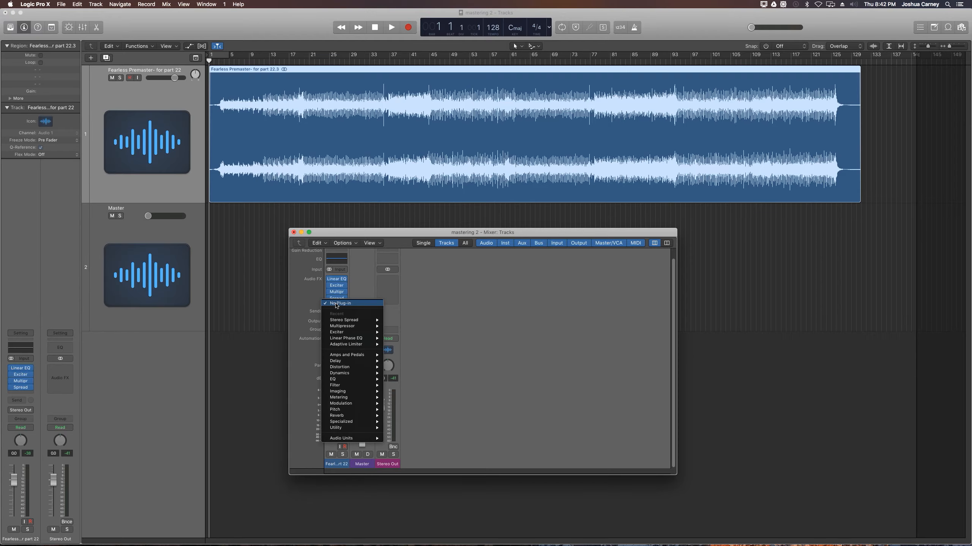
mouse_move(349, 373)
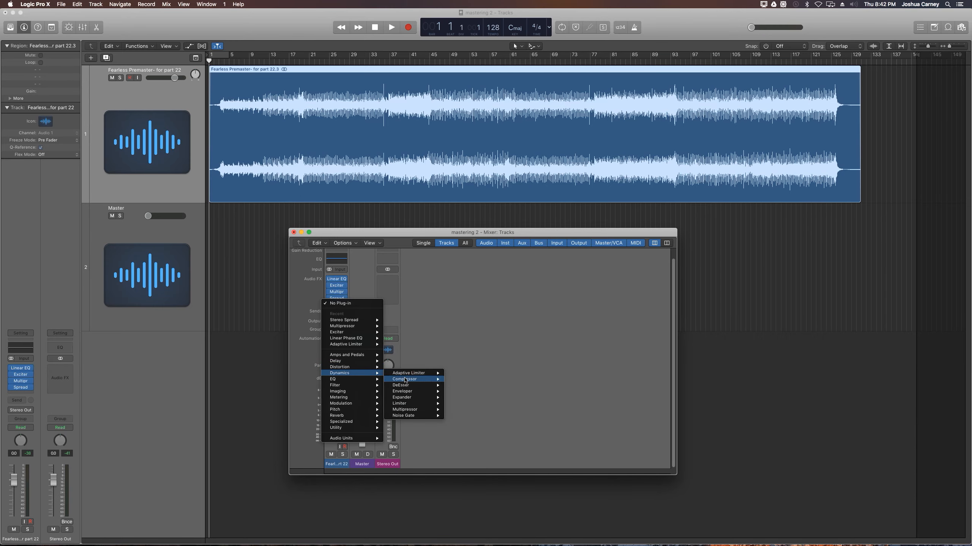
mouse_move(429, 379)
left_click(460, 379)
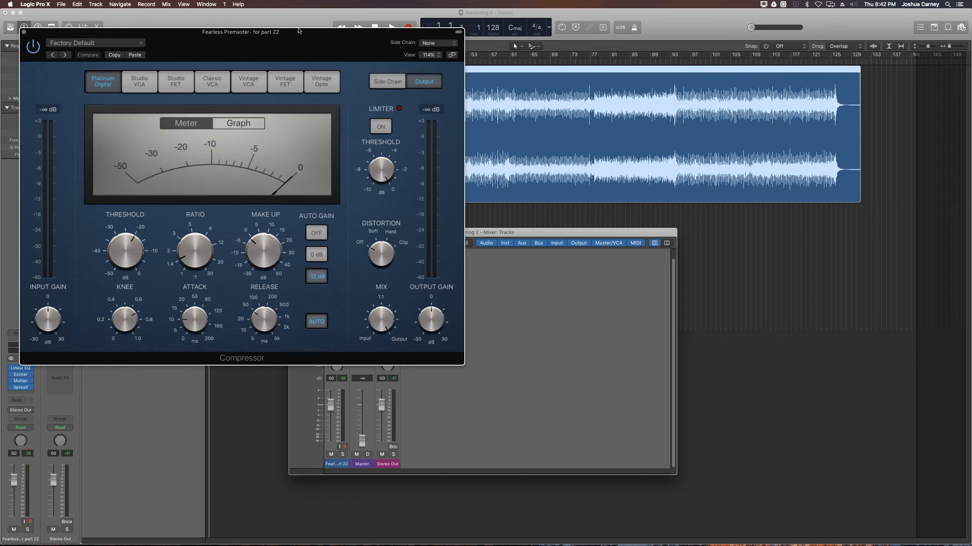
left_click_drag(284, 35, 429, 79)
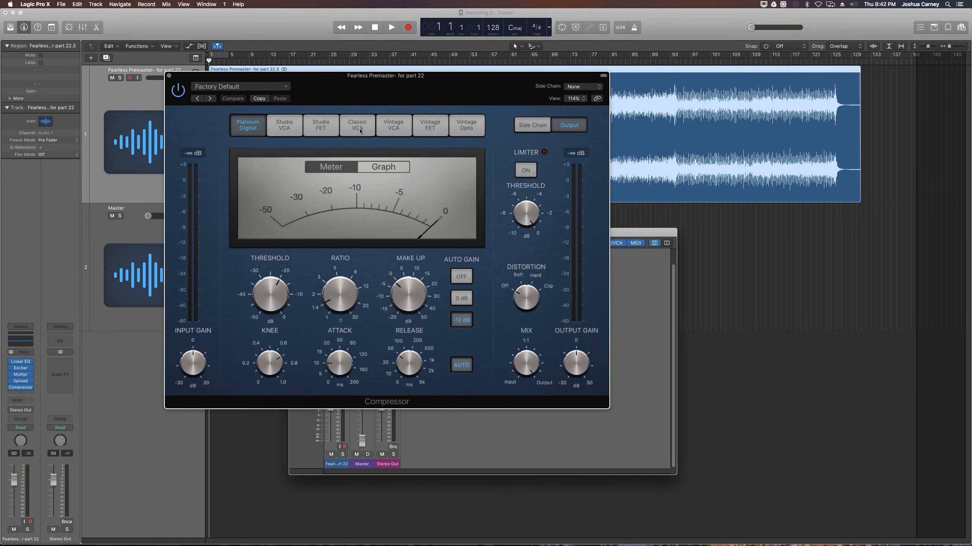
left_click(357, 128)
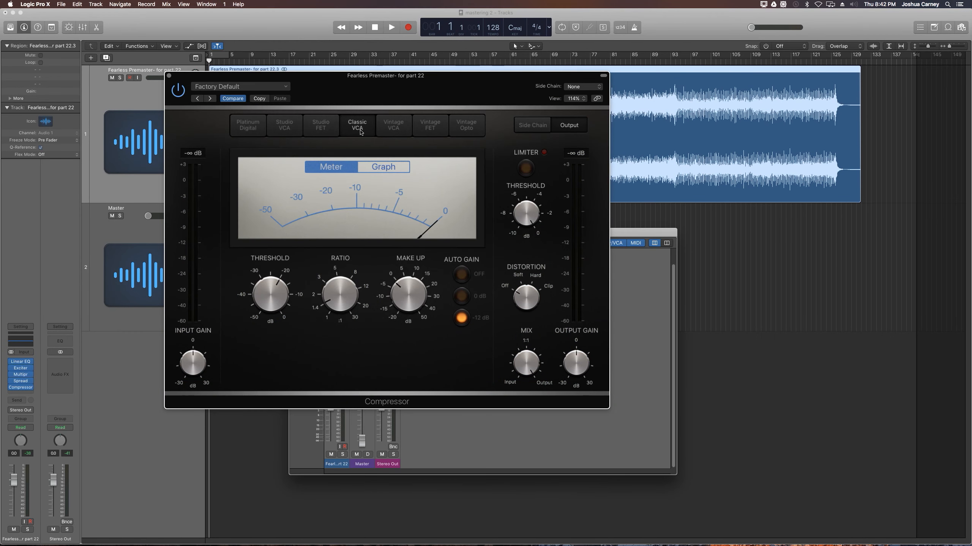
left_click(168, 76)
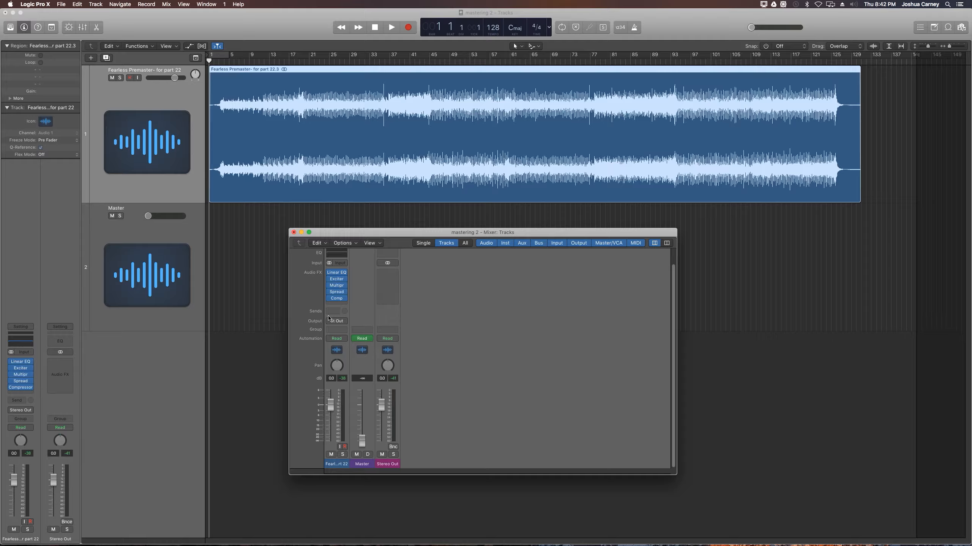
- Insert a stereo Adaptive Limiter as the last plug-in on the Fearless Premaster channel and close its window
left_click(337, 305)
mouse_move(346, 376)
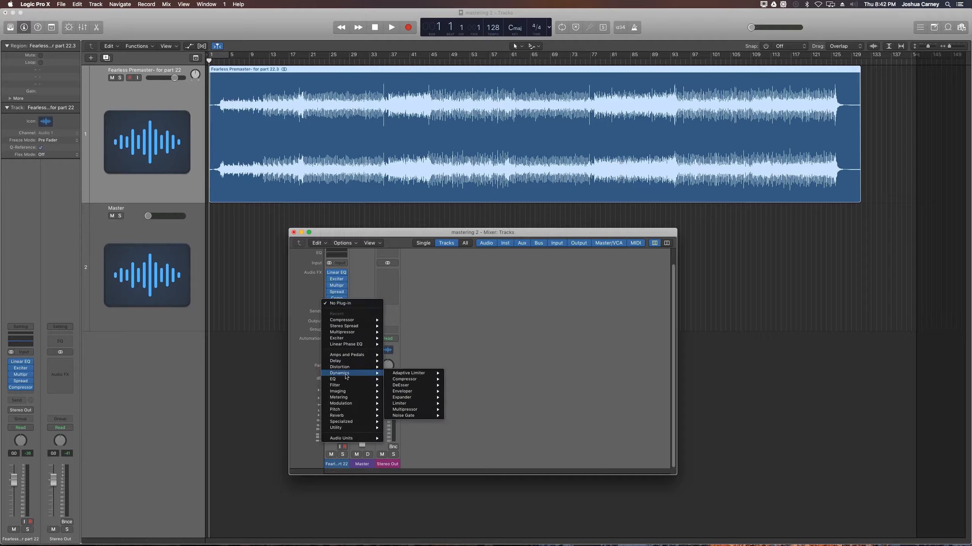
mouse_move(407, 376)
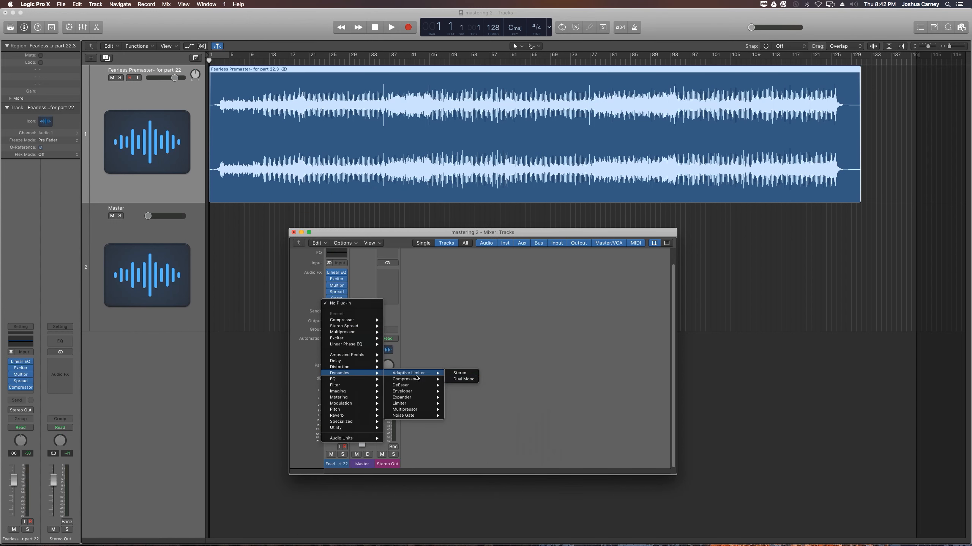
left_click(469, 373)
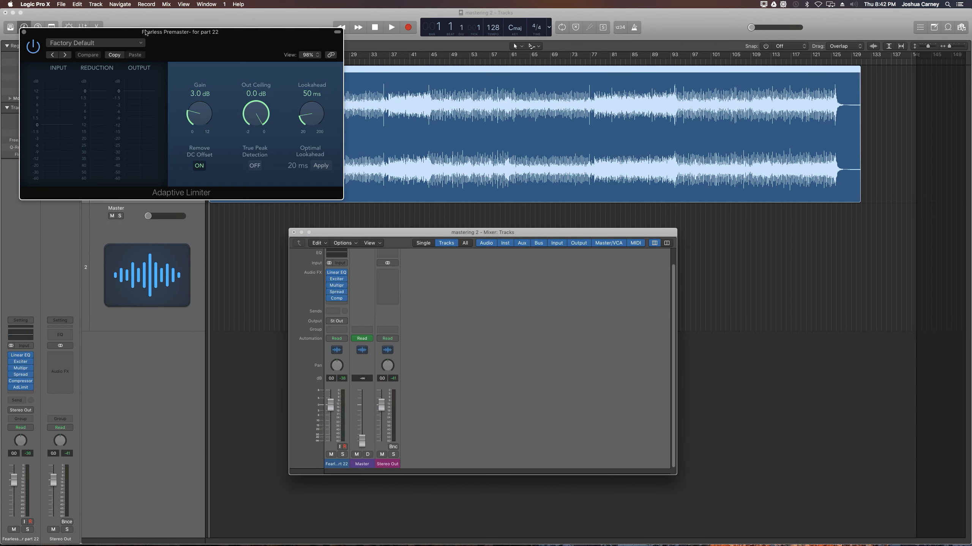
left_click_drag(147, 37, 214, 151)
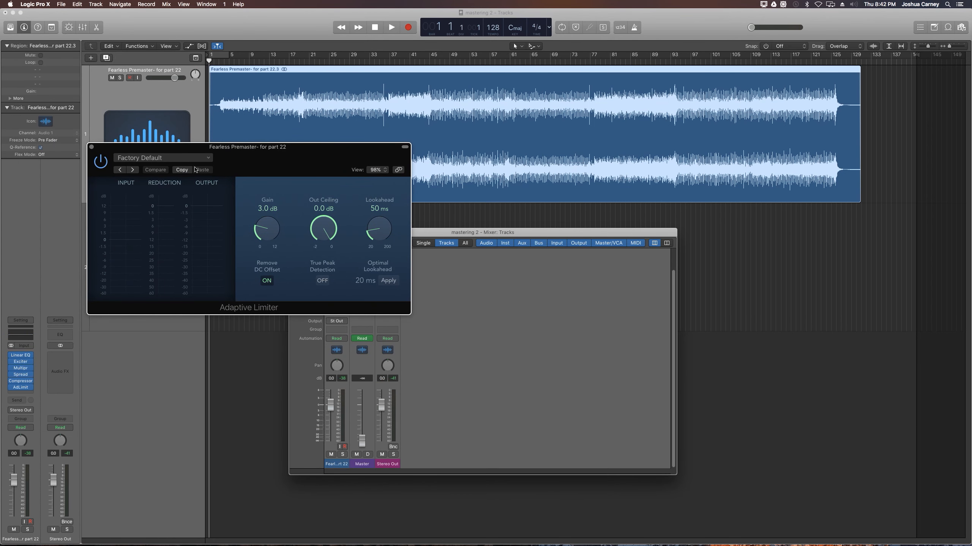
left_click(92, 147)
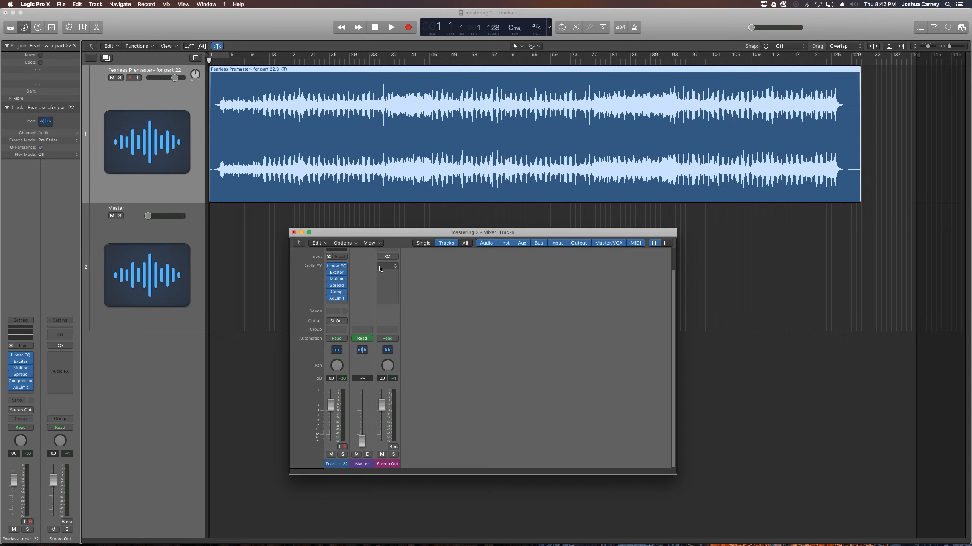
- Insert a stereo Correlation Meter on the Stereo Out channel and close its window
left_click(380, 268)
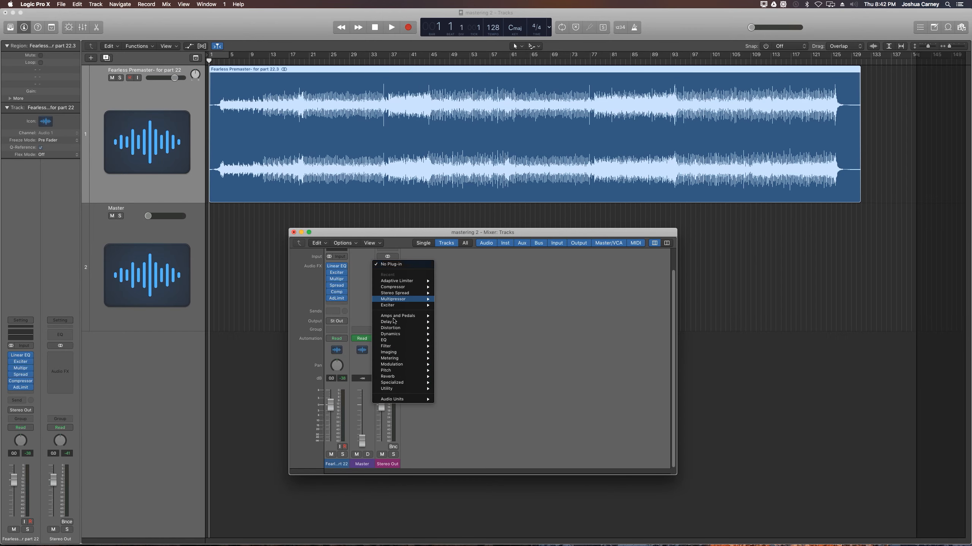
mouse_move(392, 361)
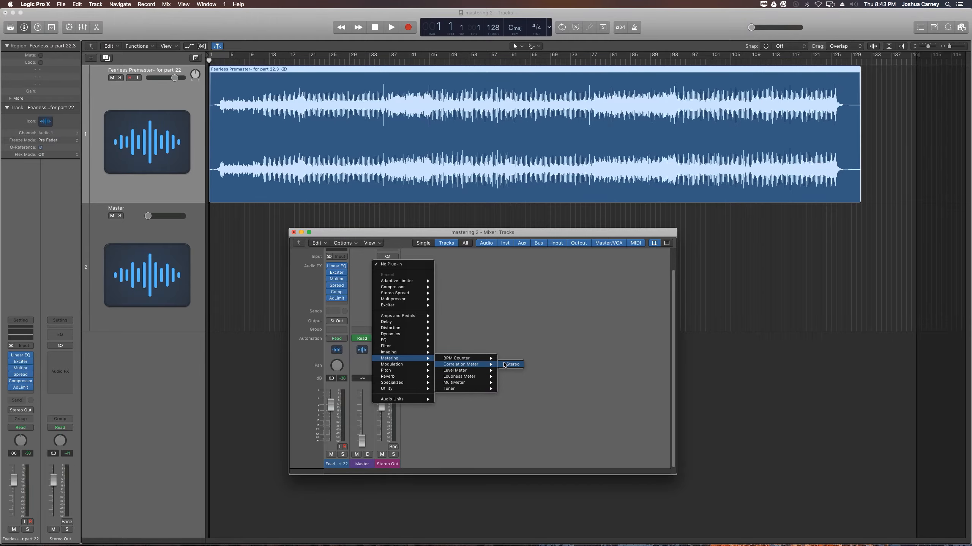
left_click(407, 239)
left_click_drag(174, 33, 587, 201)
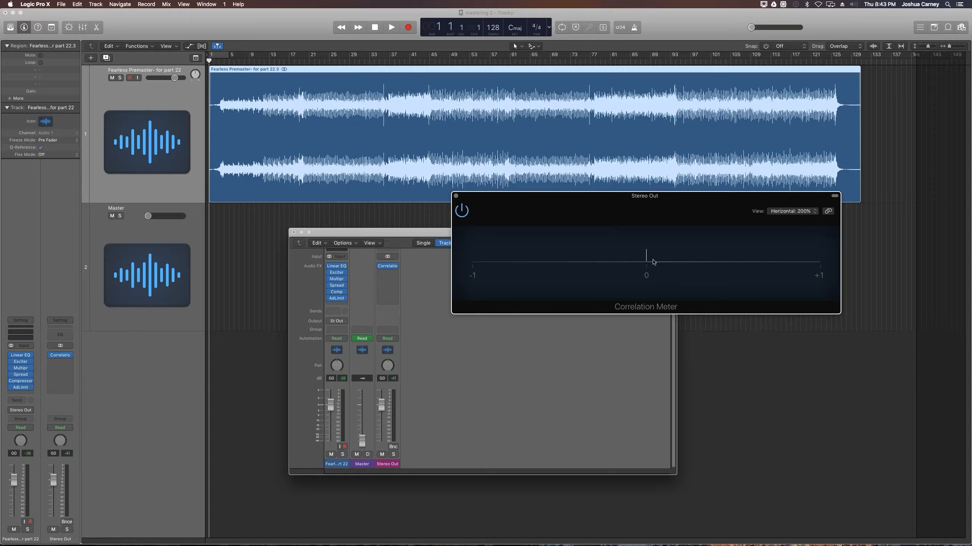
left_click(455, 196)
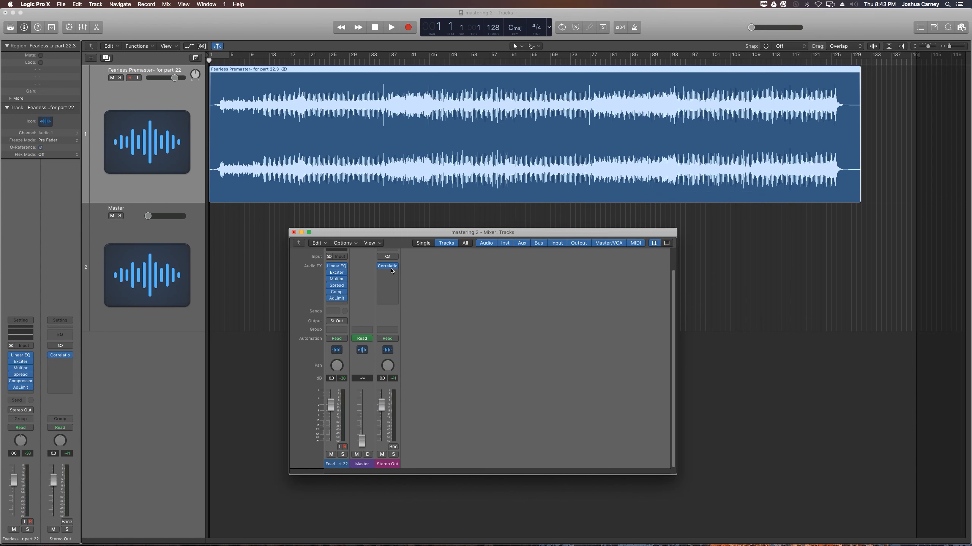
- Insert a stereo Loudness Meter below the Correlation Meter on the Stereo Out channel and close its window
mouse_move(389, 268)
left_click(395, 266)
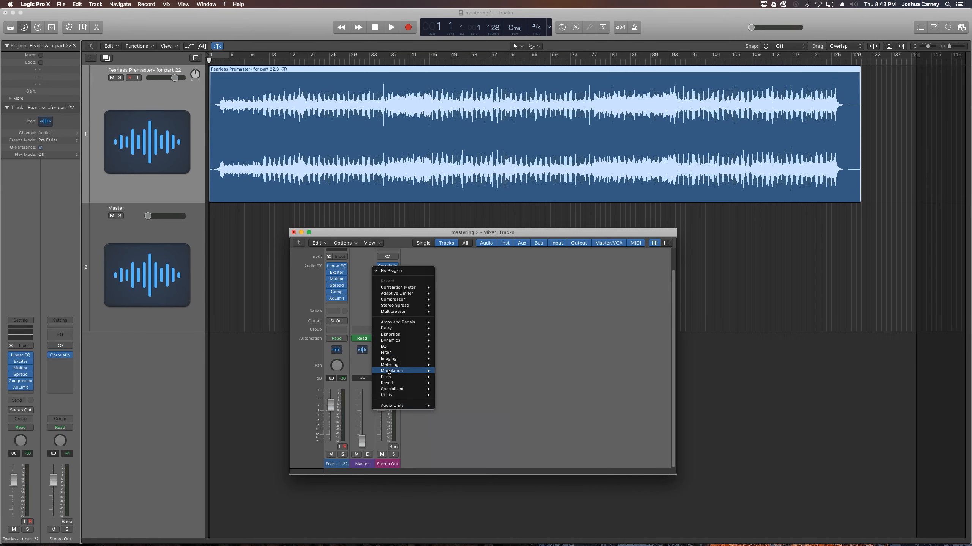
mouse_move(389, 365)
mouse_move(468, 383)
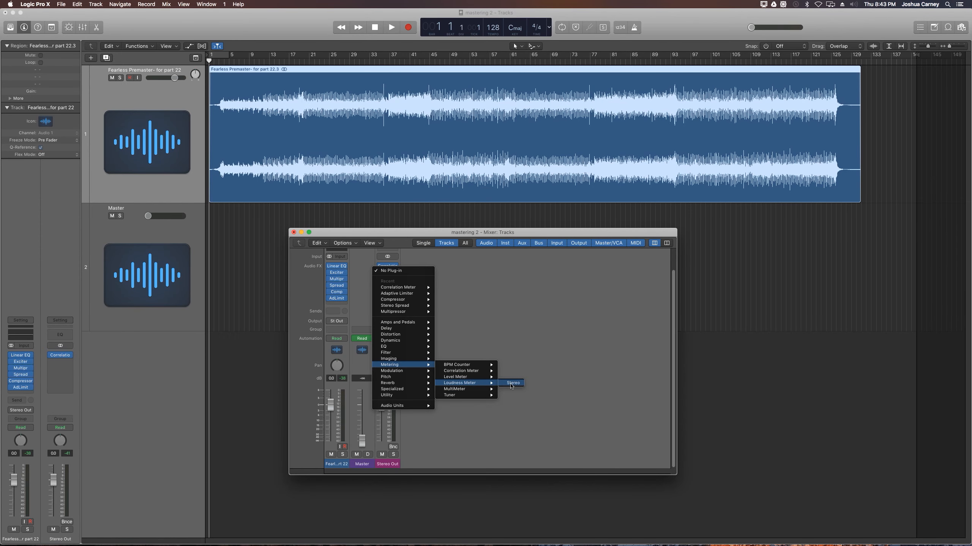
left_click(512, 385)
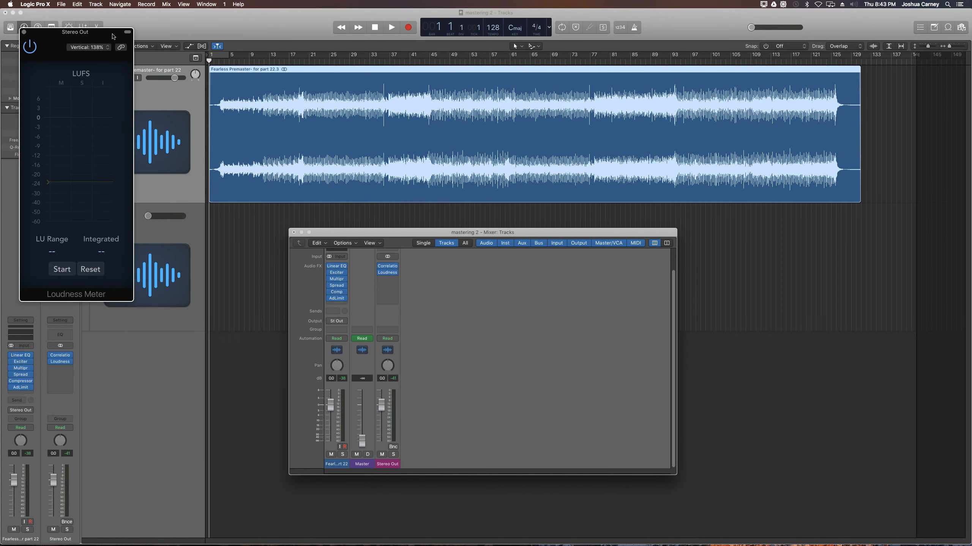
left_click_drag(113, 36, 584, 152)
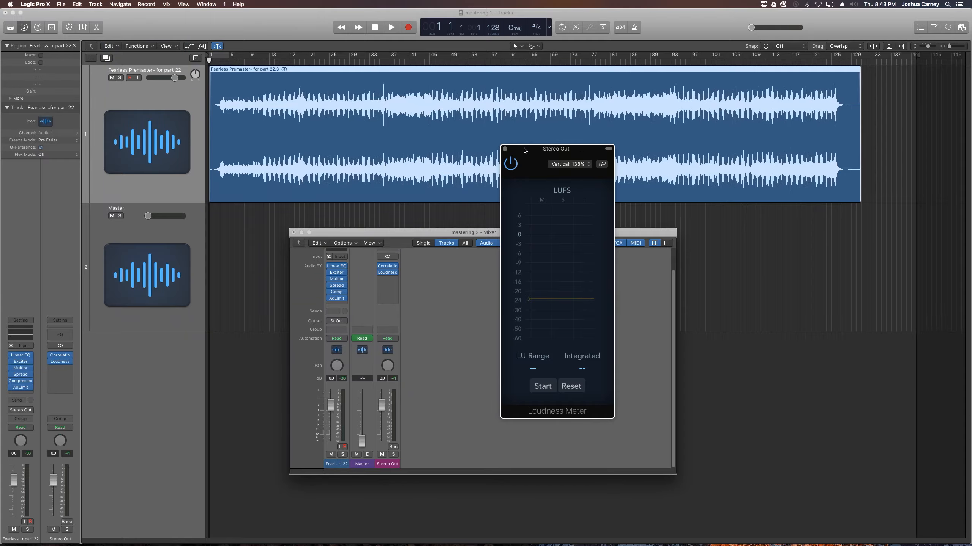
left_click(505, 149)
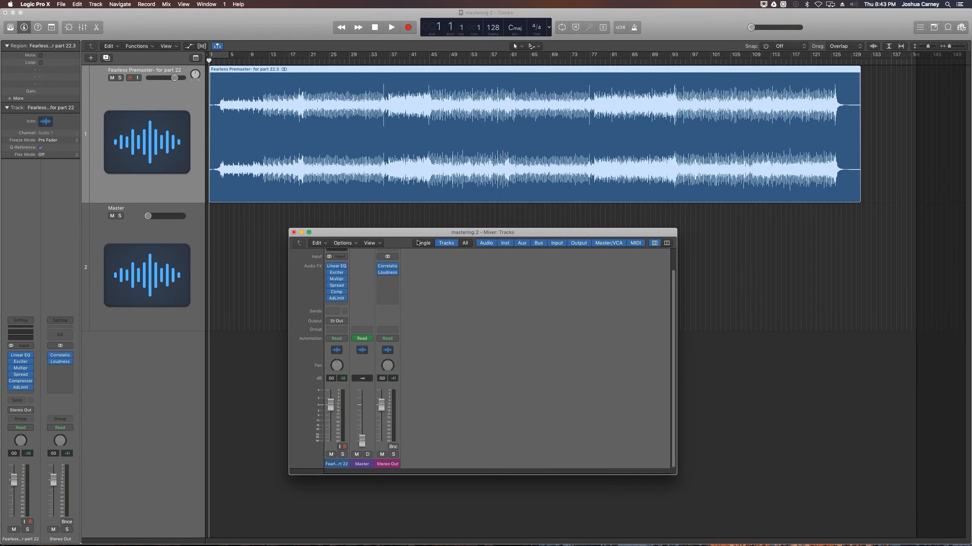
- Insert a stereo Gain plug-in above the Correlation Meter on the Stereo Out channel and place its window over the mixer's empty area
left_click(392, 264)
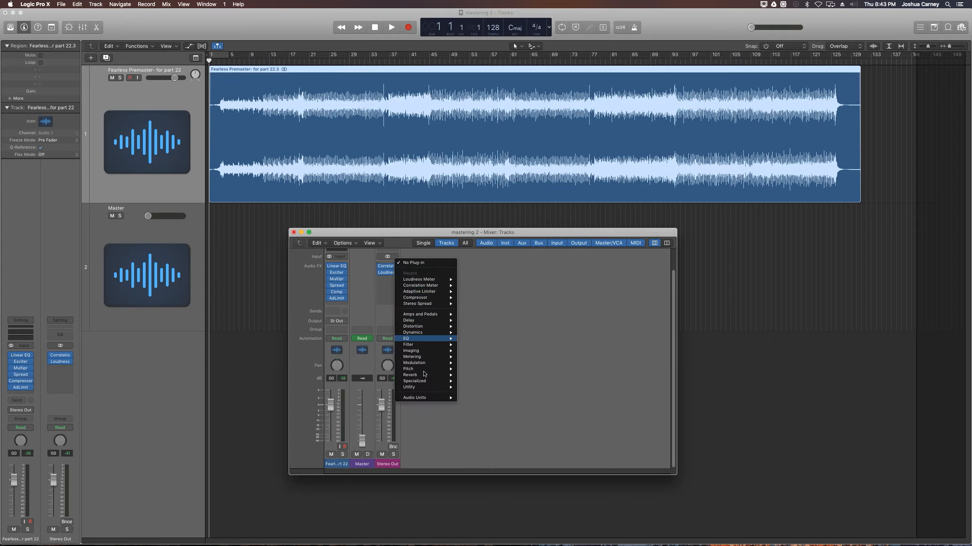
mouse_move(411, 392)
mouse_move(480, 387)
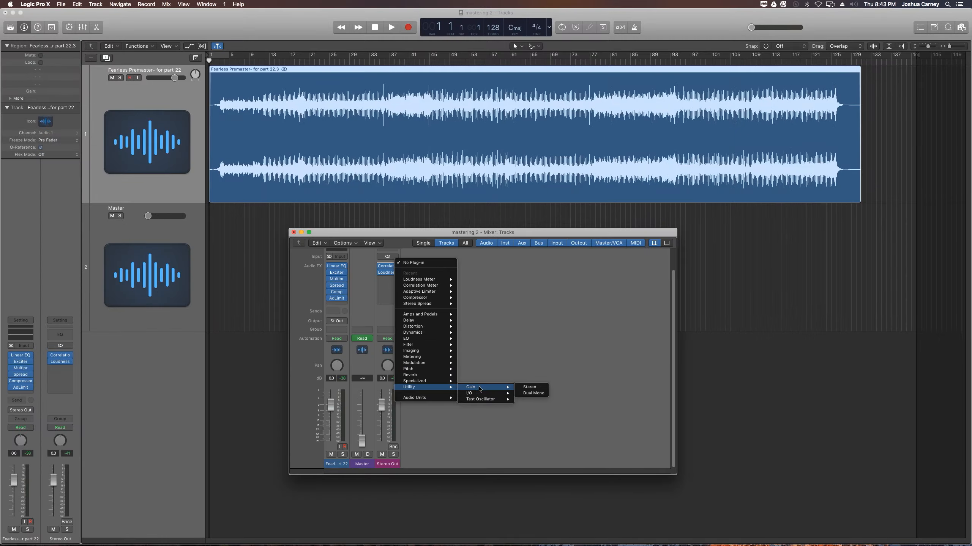
left_click(530, 391)
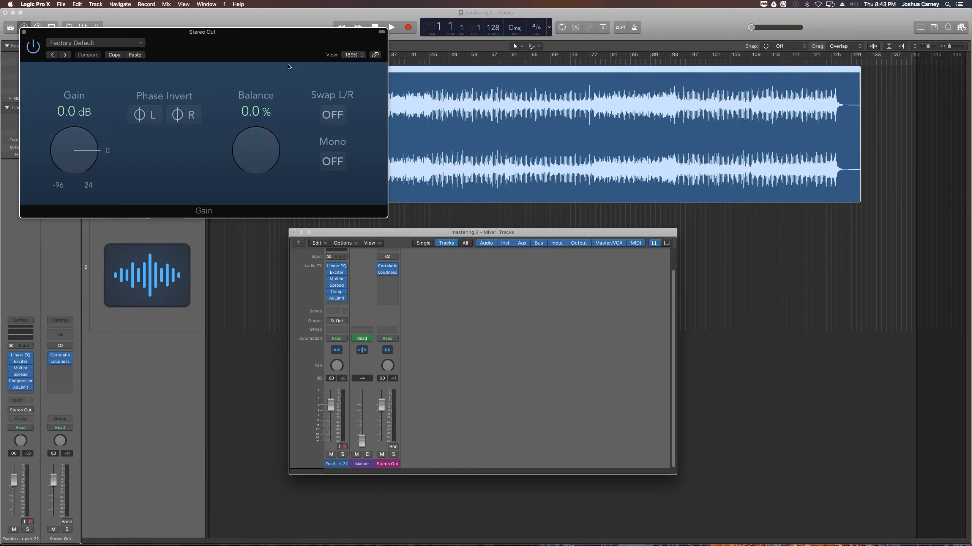
left_click_drag(253, 35, 659, 240)
- Switch the Gain plug-in's Mono option on and off several times, leaving it on
left_click(731, 366)
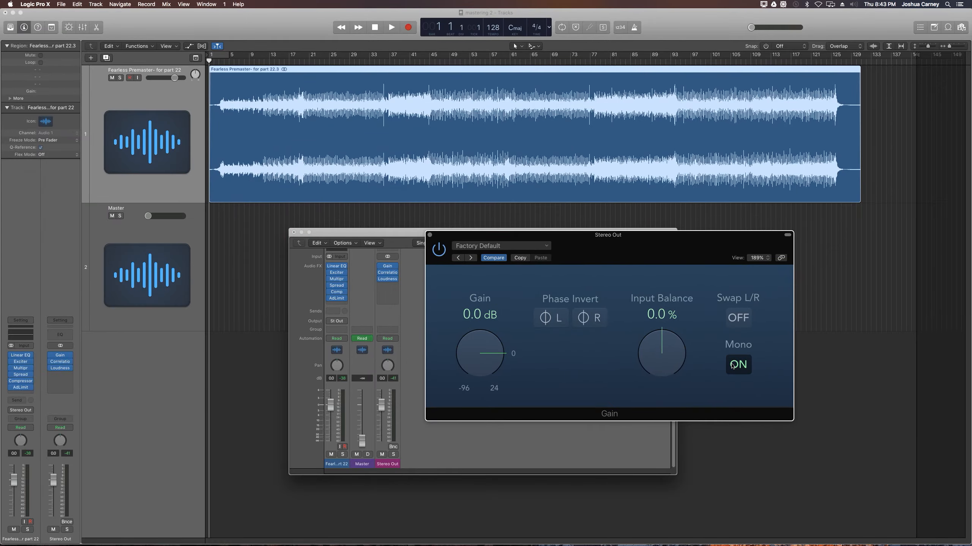
left_click(732, 365)
left_click(731, 365)
left_click(732, 366)
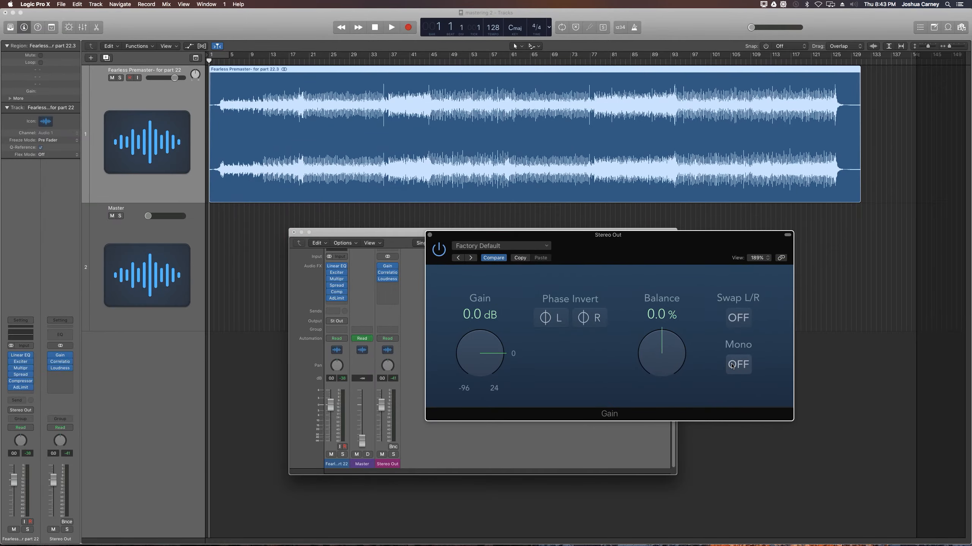
left_click(731, 366)
left_click(732, 365)
left_click(732, 365)
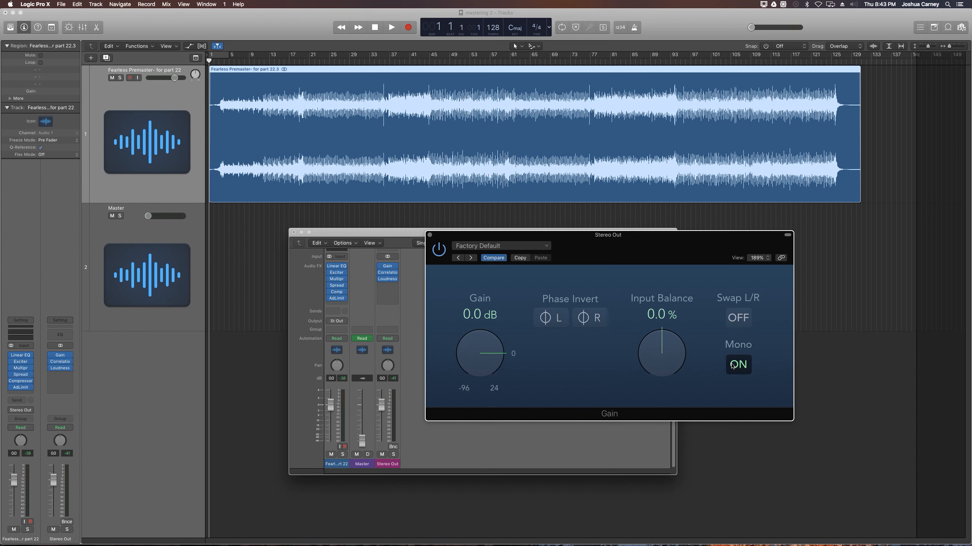
- Switch the Gain plug-in's Mono option off, close its window, and bypass the Gain, Correlation Meter and Loudness Meter on Stereo Out
left_click(732, 365)
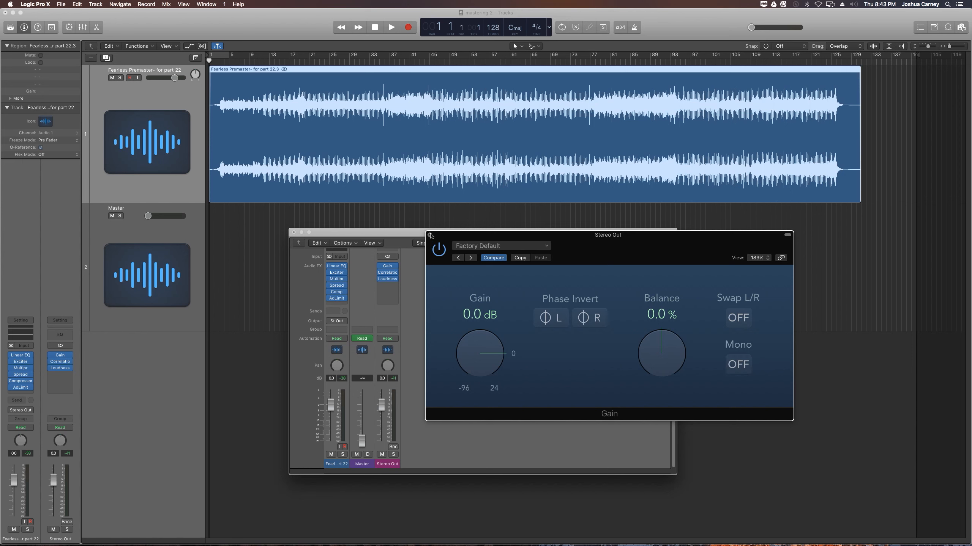
left_click(430, 235)
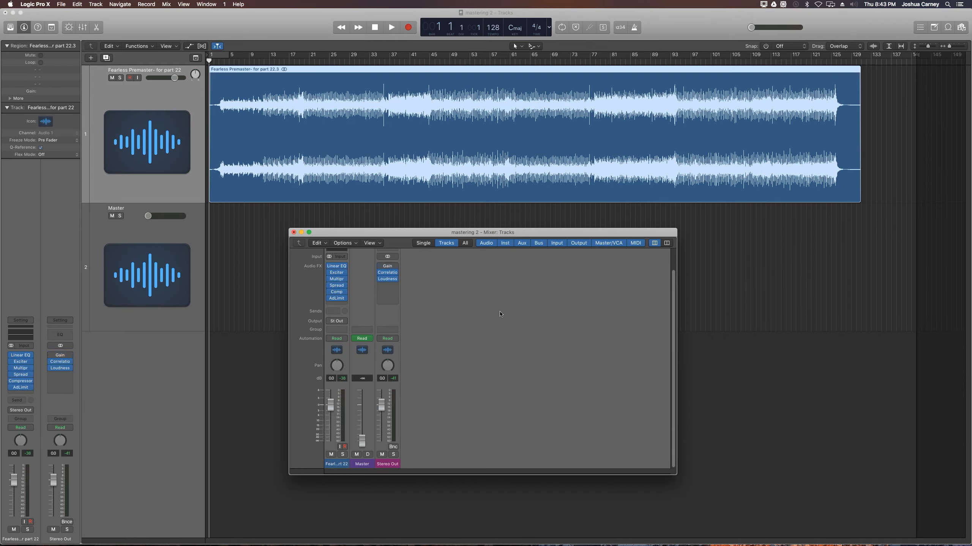
left_click_drag(380, 273, 380, 280)
- Re-enable the Stereo Out Correlation Meter and open its window, placing it in the empty area beside the mixer
left_click(381, 272)
left_click(388, 273)
left_click_drag(227, 43, 773, 421)
- Bypass every plug-in on the Fearless Premaster channel except the Linear Phase EQ
mouse_move(333, 267)
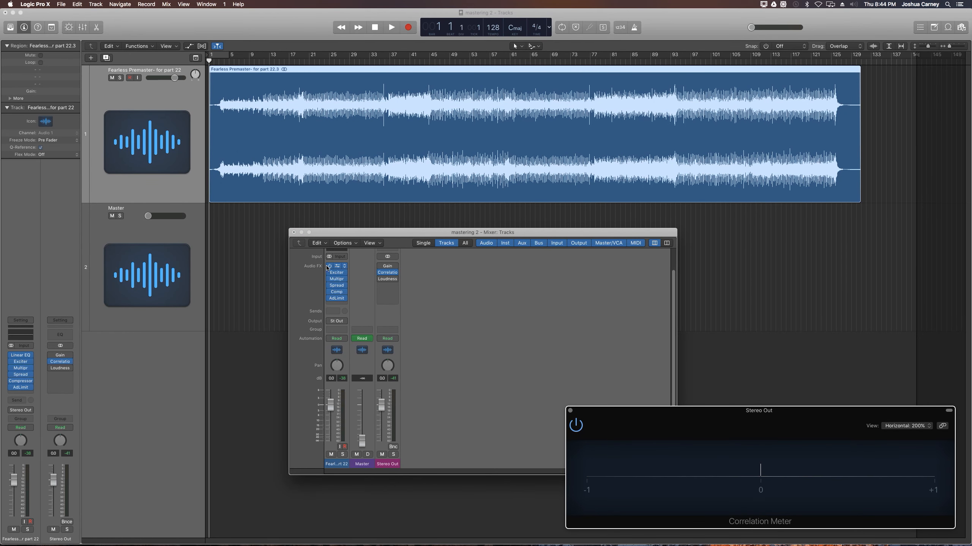
left_click_drag(330, 267, 330, 299)
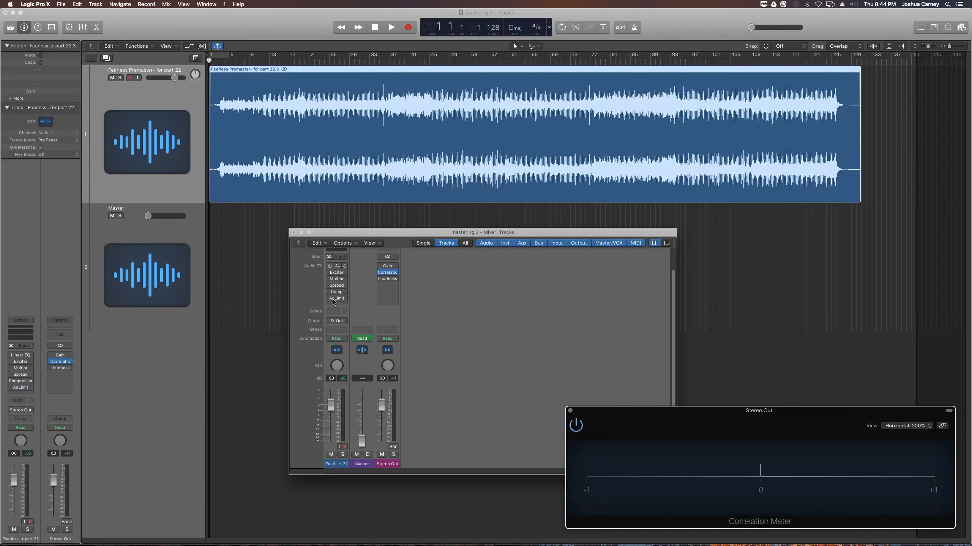
left_click(333, 267)
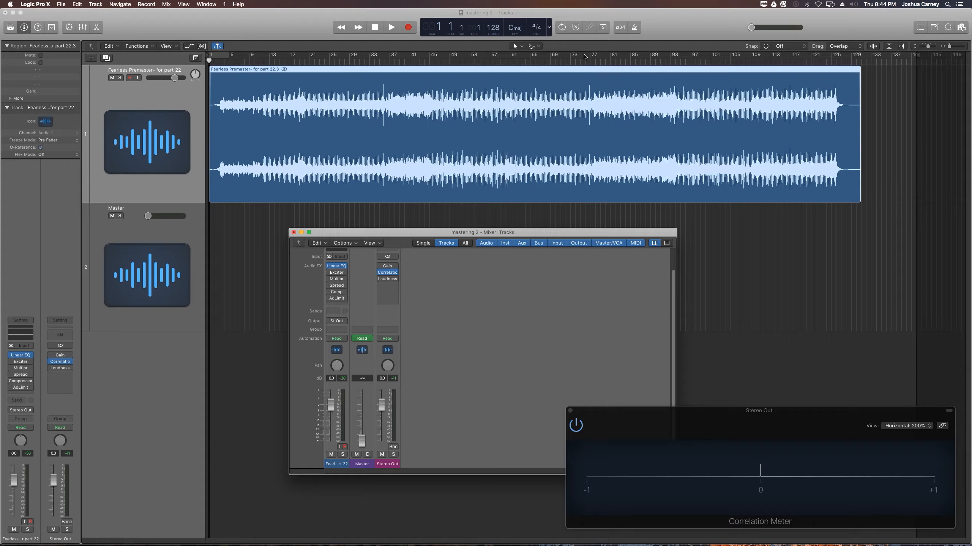
- Create a cycle range from about bar 76 to bar 97 and bring the mixer back into view
left_click_drag(584, 56, 697, 66)
key("x")
key("x")
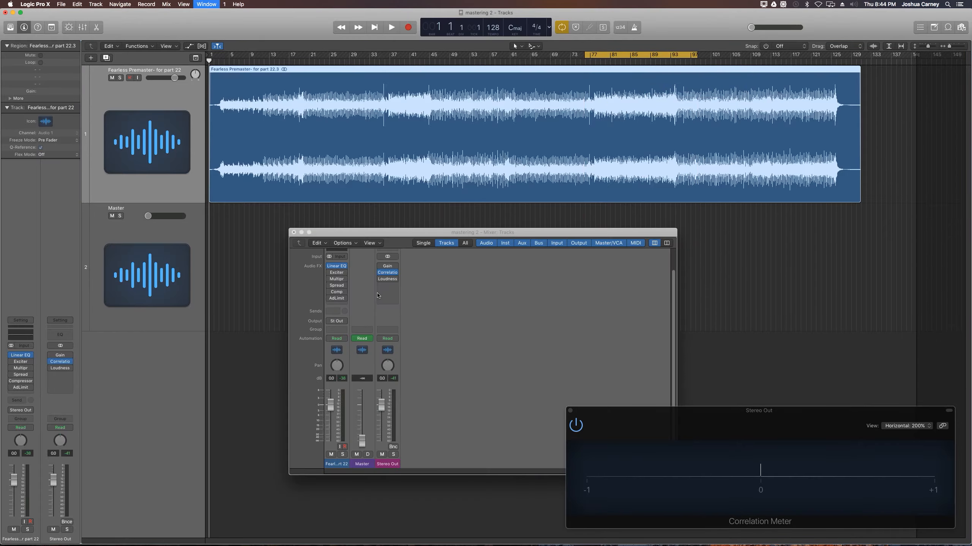
- Open the Linear Phase EQ on the Fearless Premaster channel and enlarge its window to 145%
left_click(336, 266)
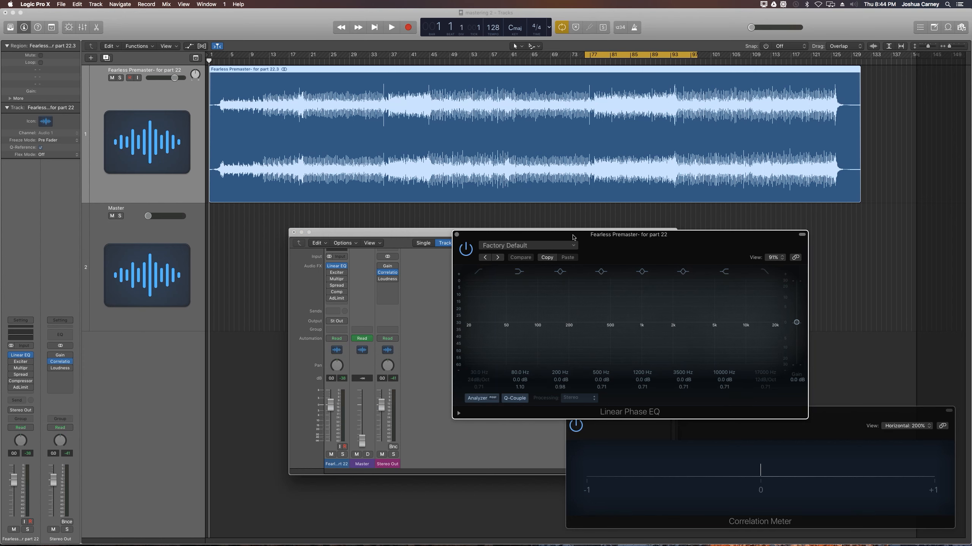
left_click_drag(575, 236, 195, 55)
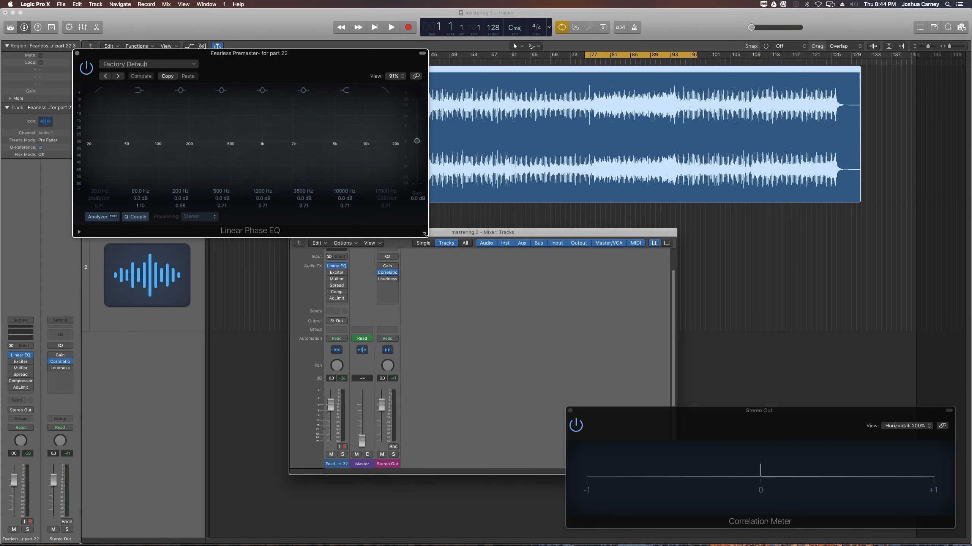
left_click_drag(427, 236, 632, 367)
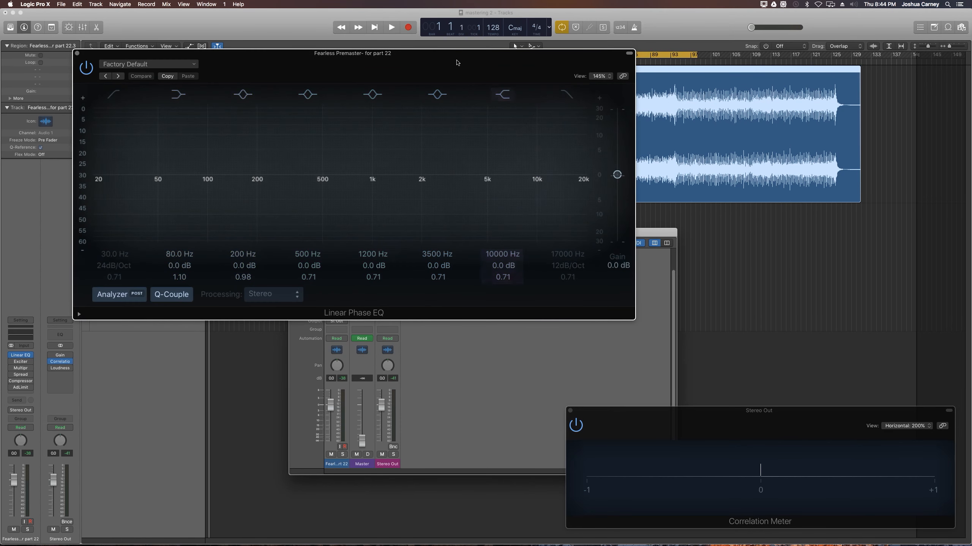
left_click_drag(455, 54, 440, 92)
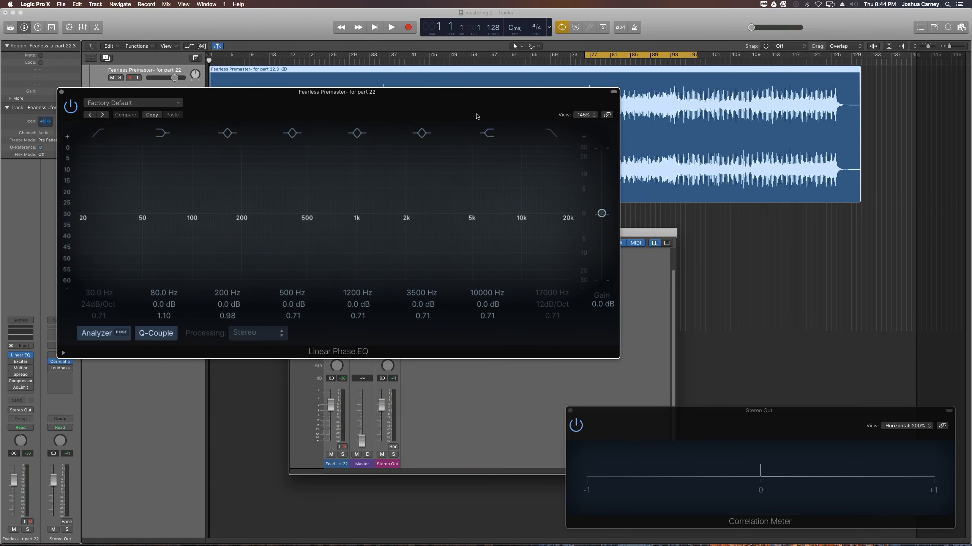
- Narrow the mixer window and arrange it beside the Linear Phase EQ so that both are fully accessible
left_click_drag(637, 229, 500, 260)
left_click_drag(523, 505, 293, 512)
left_click_drag(342, 98, 602, 103)
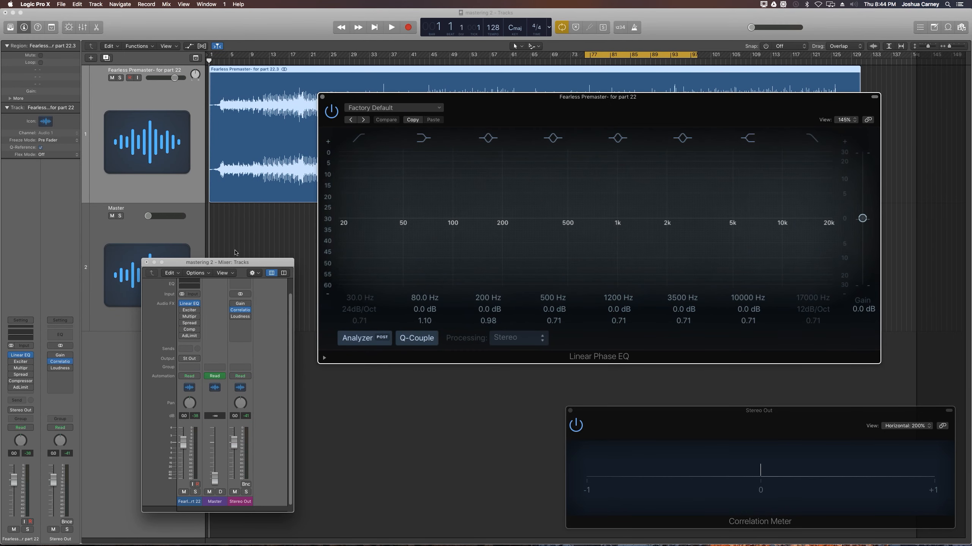
left_click_drag(234, 259, 181, 252)
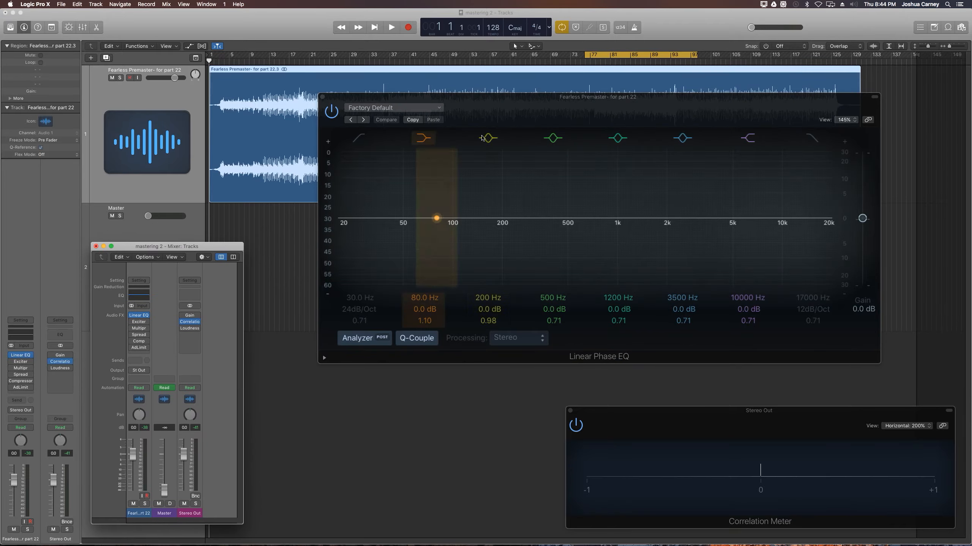
left_click_drag(488, 107, 448, 127)
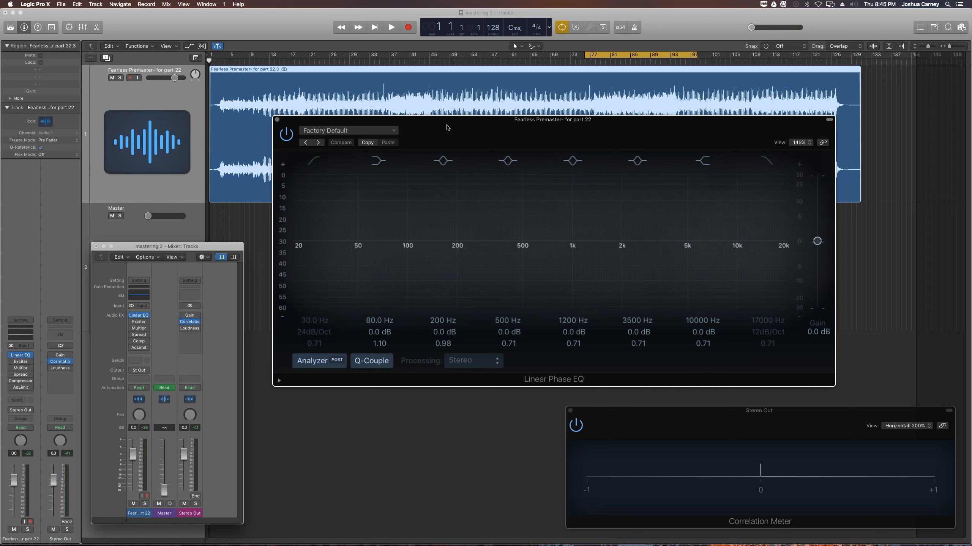
- Turn off the 80, 200, 500, 1200, 3500 and 10000 Hz bands in the Linear Phase EQ
left_click(378, 161)
left_click(443, 161)
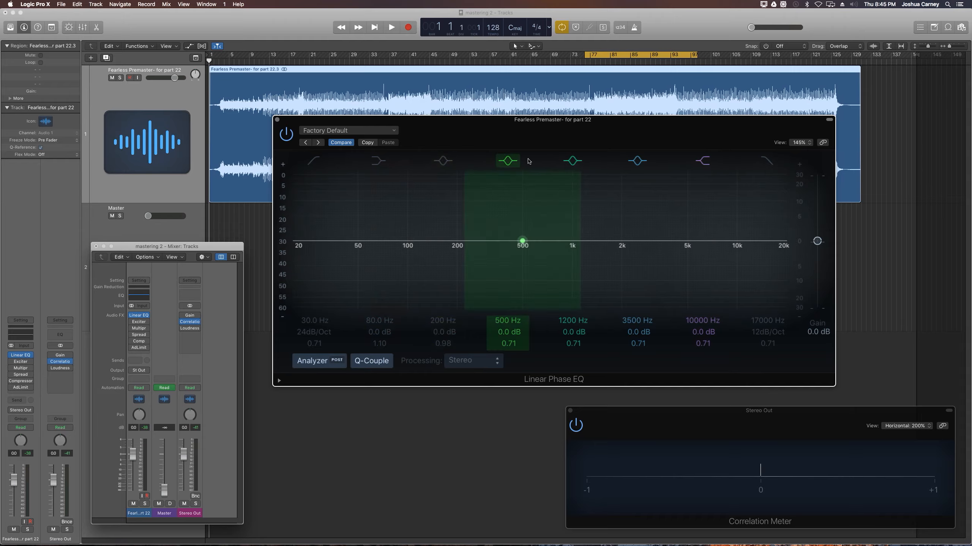
left_click(508, 161)
left_click(573, 161)
left_click(637, 160)
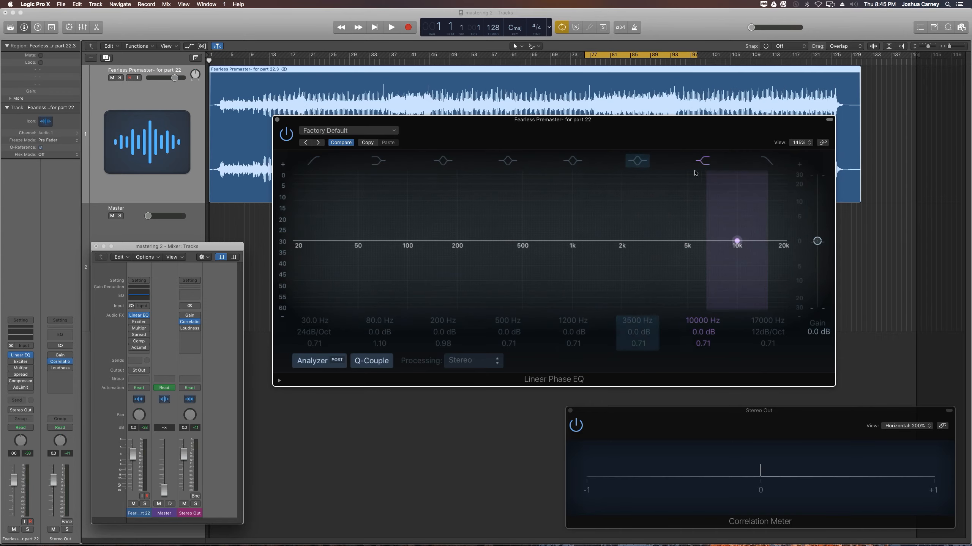
left_click(702, 161)
- Turn on the Linear Phase EQ's low-cut band and set it to 24 Hz with a 48 dB/Oct slope
left_click(315, 164)
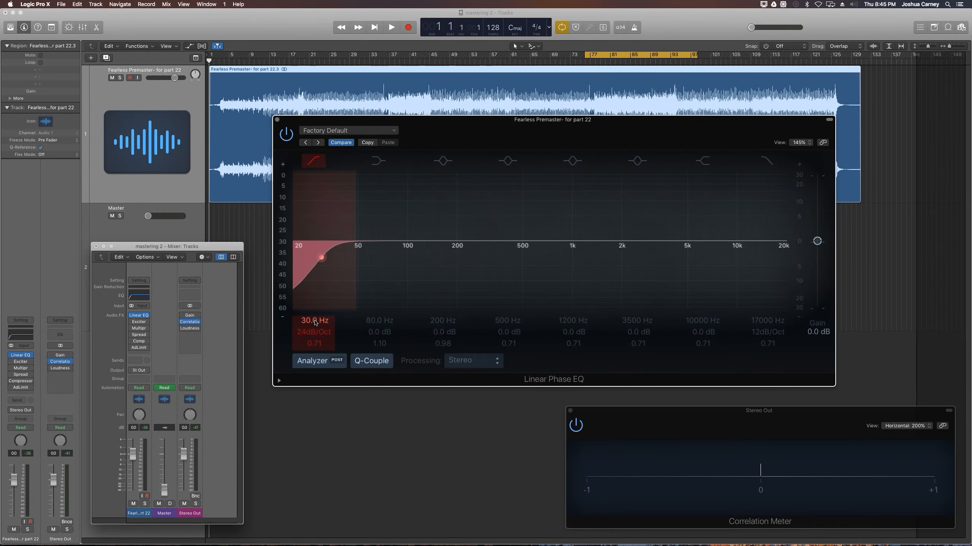
double_click(310, 323)
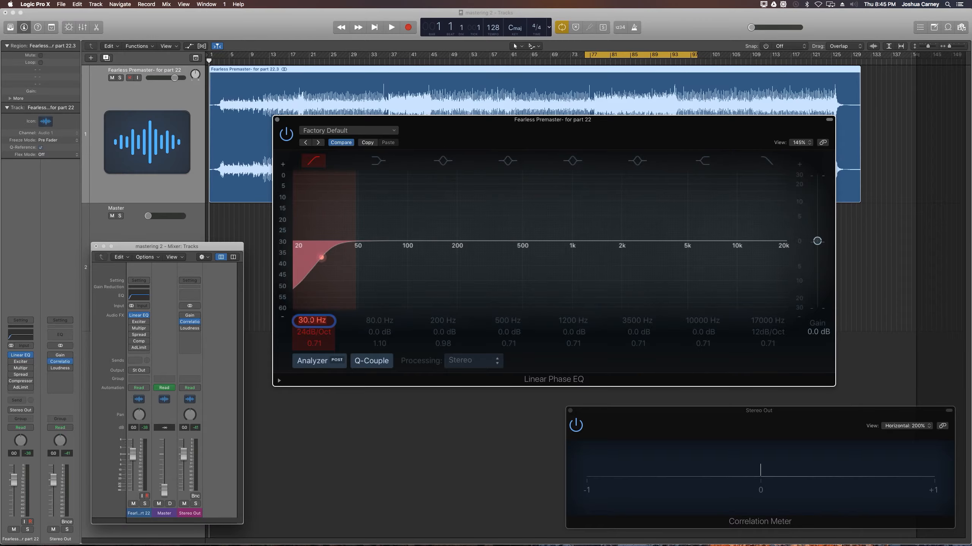
type("24")
key("Return")
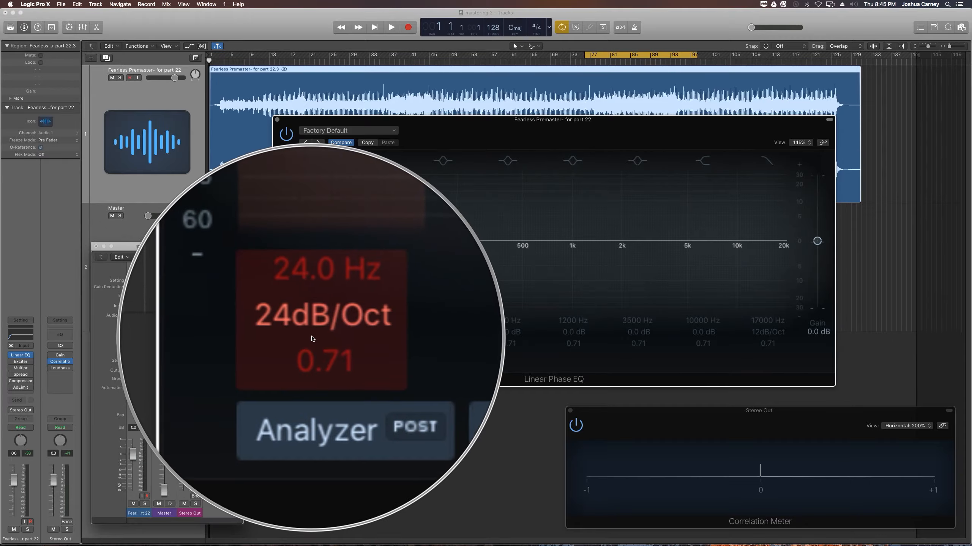
left_click_drag(313, 332, 313, 324)
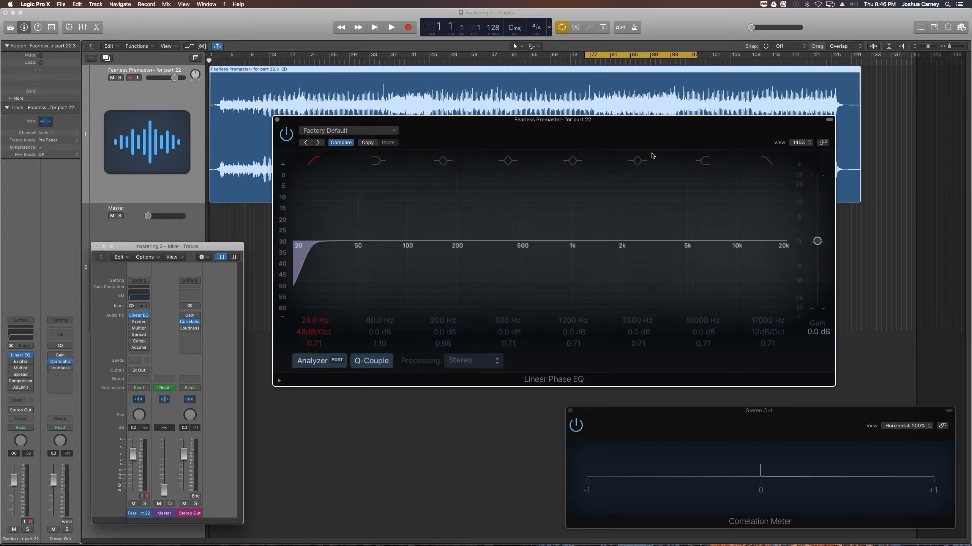
- Turn the 10000 Hz high-shelf band back on and close the Linear Phase EQ window
left_click(706, 164)
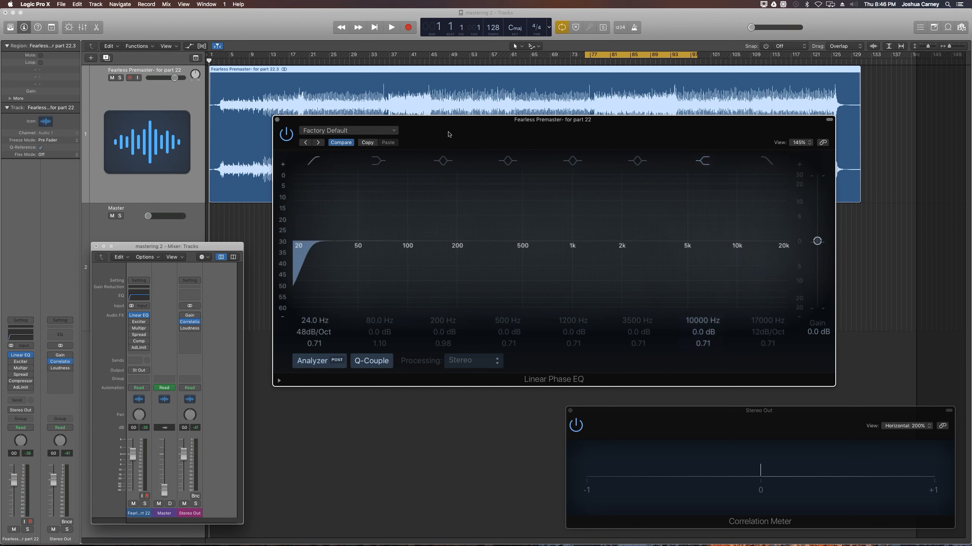
left_click(278, 120)
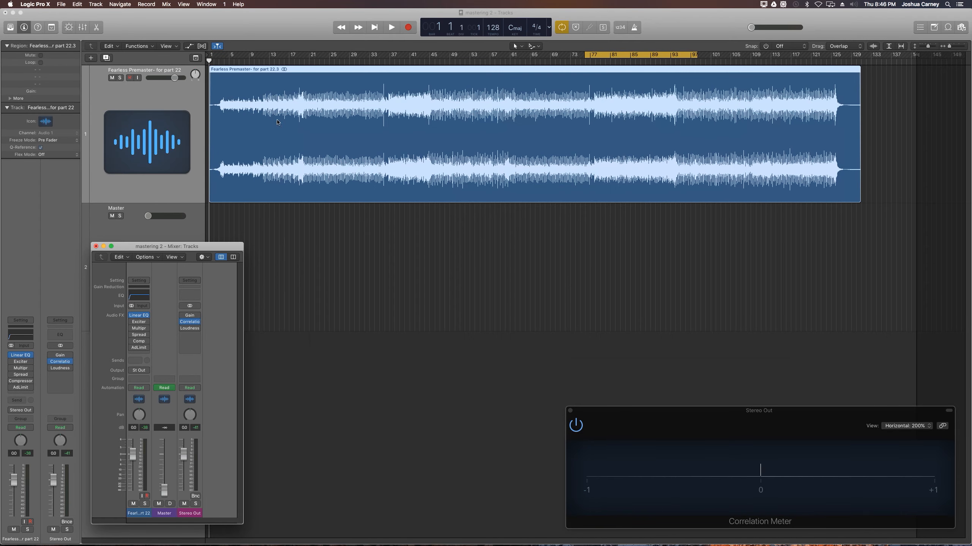
- Enable the Exciter on the Fearless Premaster channel and open its window, enlarged to 191%
left_click(143, 322)
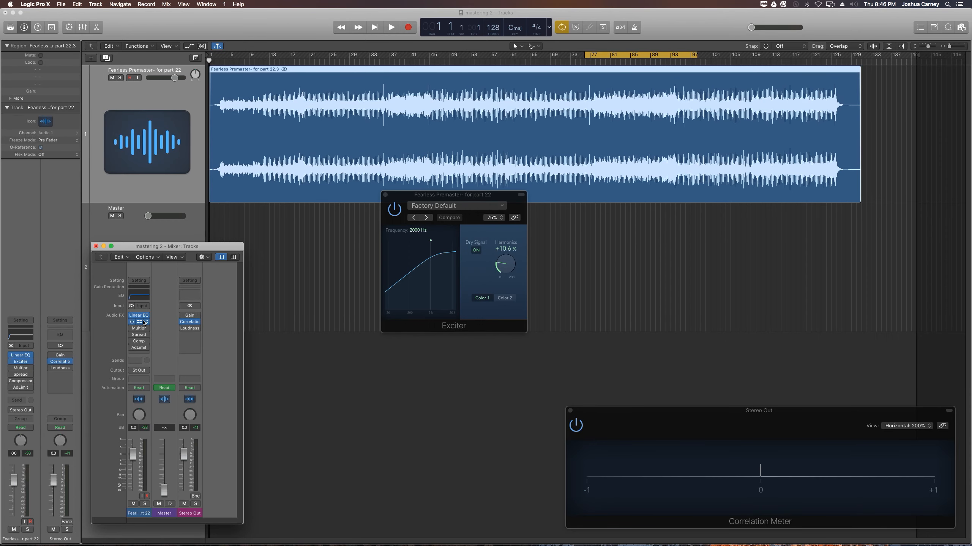
left_click_drag(520, 325, 621, 442)
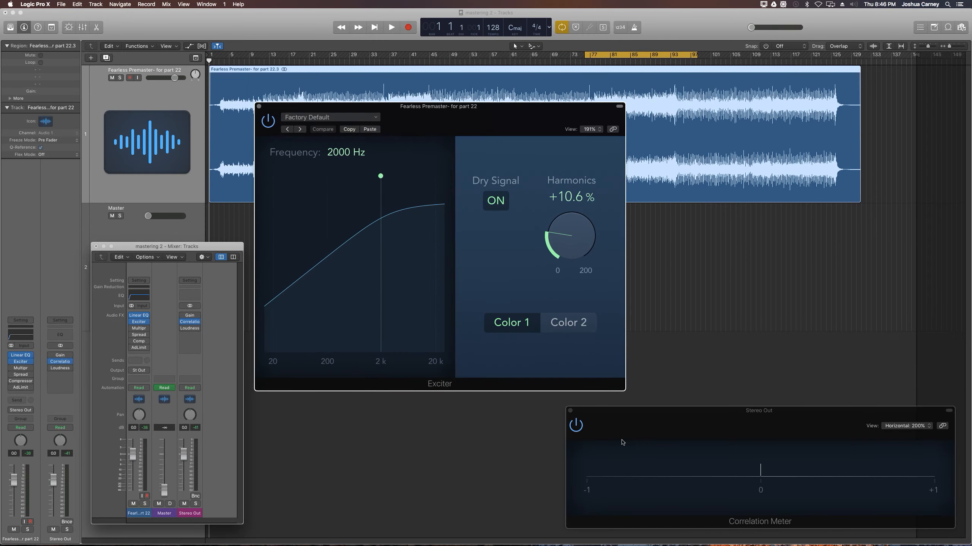
left_click_drag(471, 113, 472, 118)
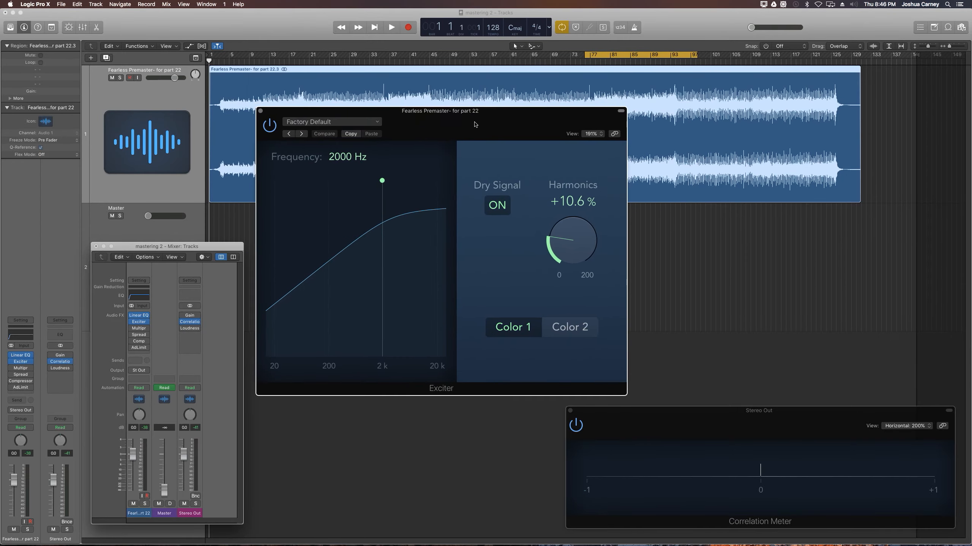
- Switch the Exciter's Dry Signal off and try Color 2 before returning to Color 1
left_click(495, 207)
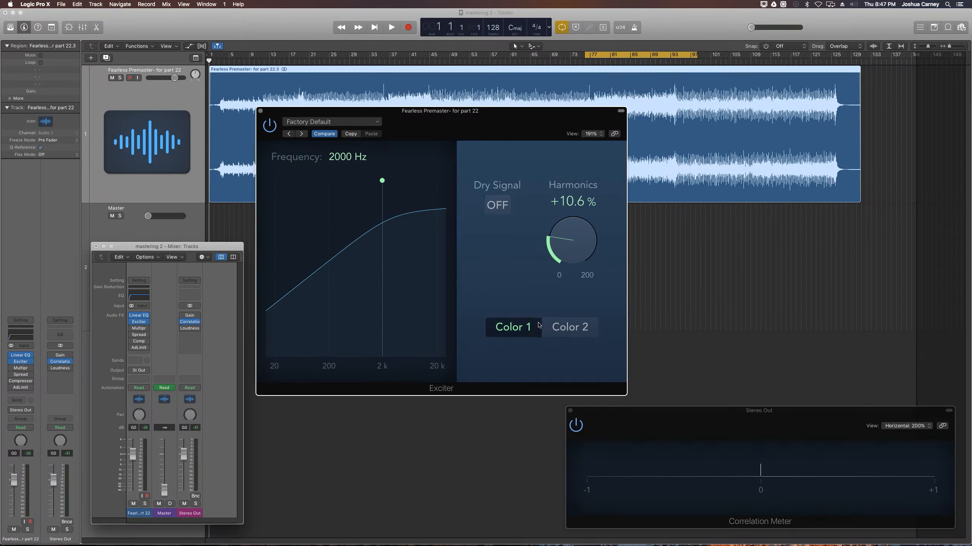
left_click(557, 330)
left_click(531, 331)
- Adjust the Exciter's frequency to 340 Hz
left_click_drag(381, 180, 337, 178)
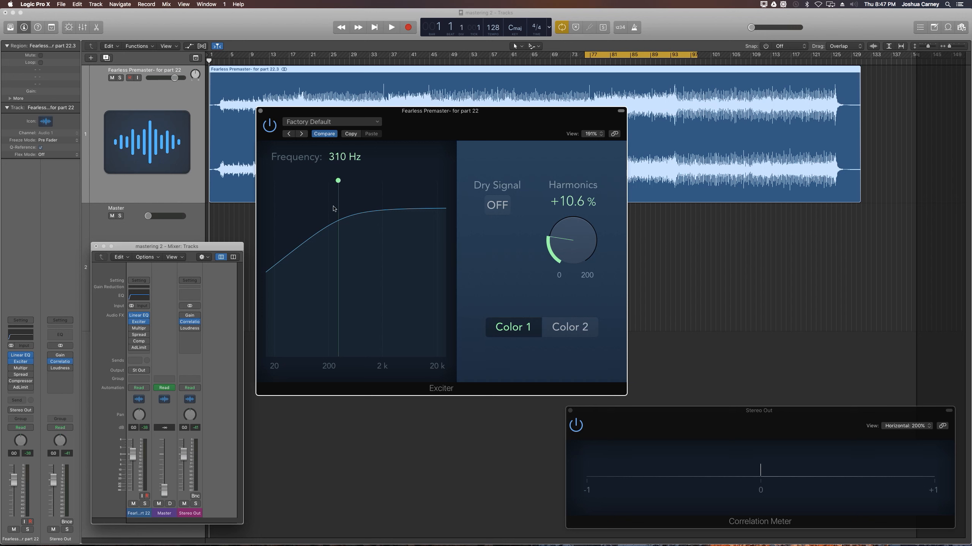
mouse_move(338, 180)
left_mouse_down()
mouse_move(400, 181)
mouse_move(347, 182)
left_mouse_up()
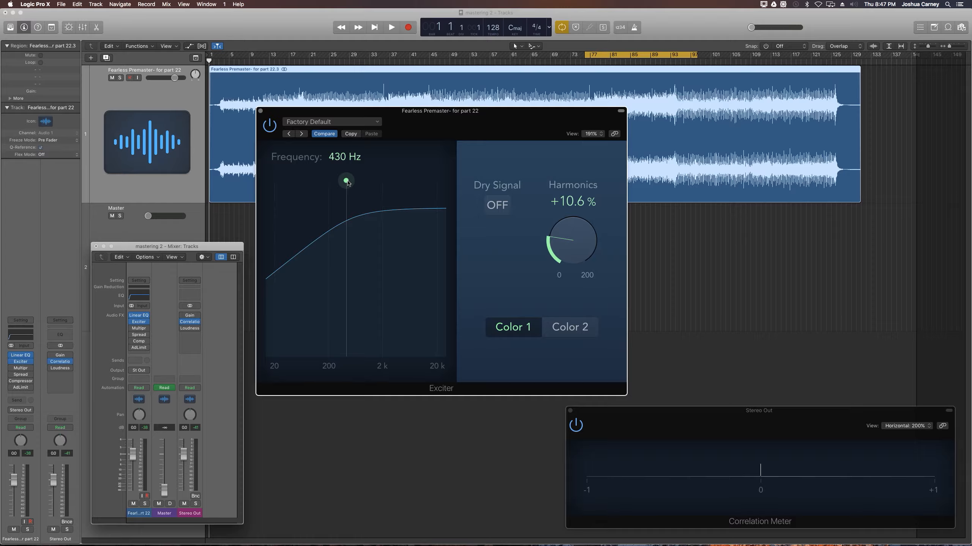
left_click_drag(348, 183, 341, 183)
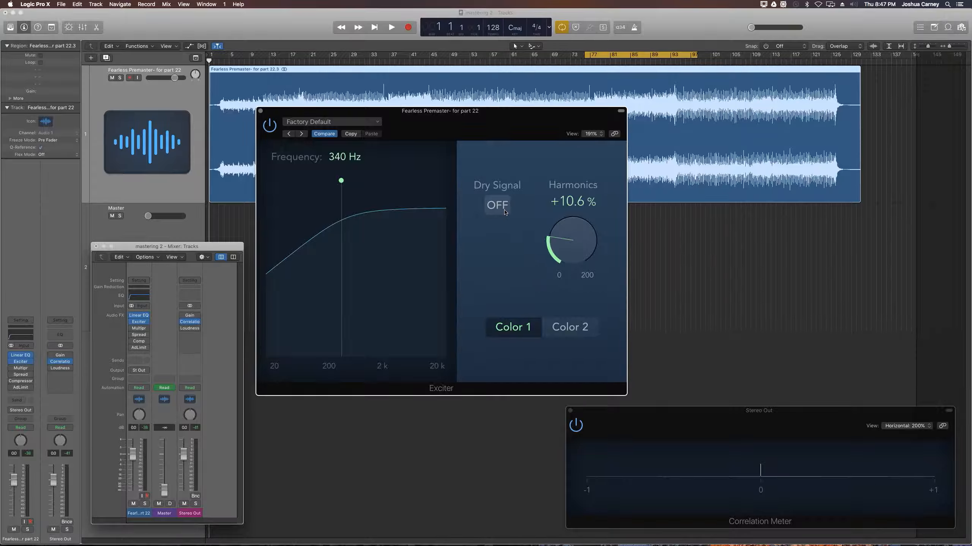
- Play the cycle range with the Exciter's Harmonics lowered to +3.38 % and Dry Signal off
mouse_move(573, 240)
left_mouse_down()
mouse_move(579, 154)
mouse_move(577, 248)
mouse_move(580, 201)
mouse_move(562, 245)
mouse_move(555, 237)
left_mouse_up()
left_click(498, 207)
left_click(498, 207)
key("space")
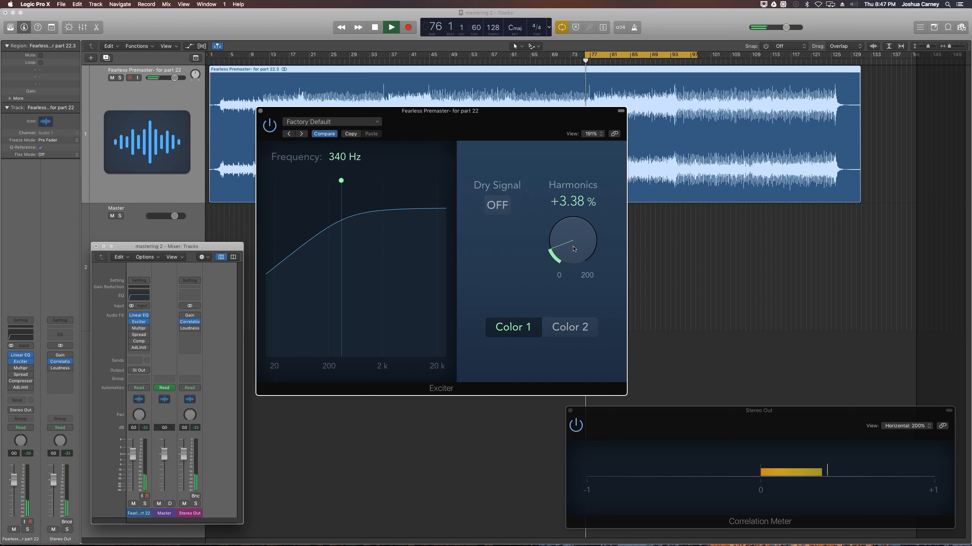
- Audition the Exciter's Harmonics at +19.2 %, +92.5 % and +44.2 % while alternating between Color 1 and Color 2
left_click_drag(574, 249, 571, 230)
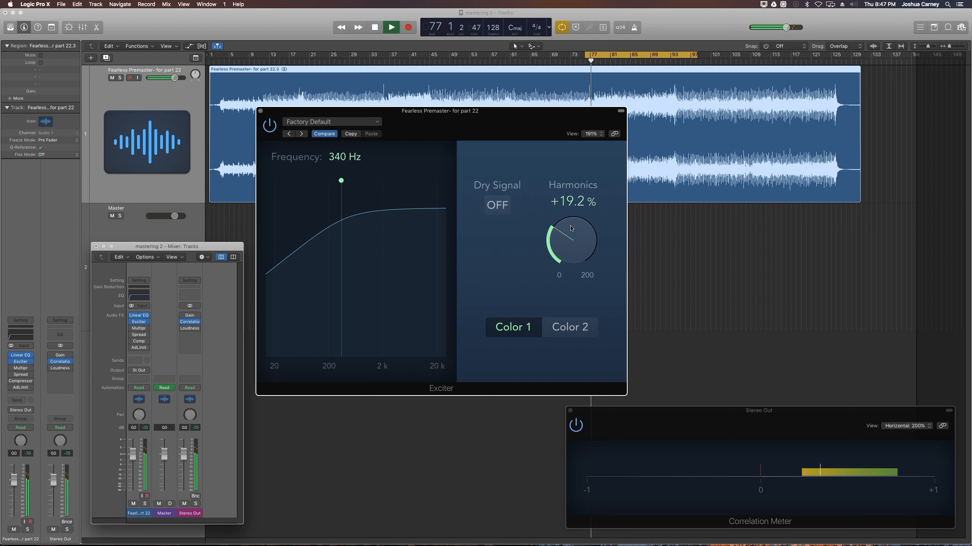
left_click(565, 326)
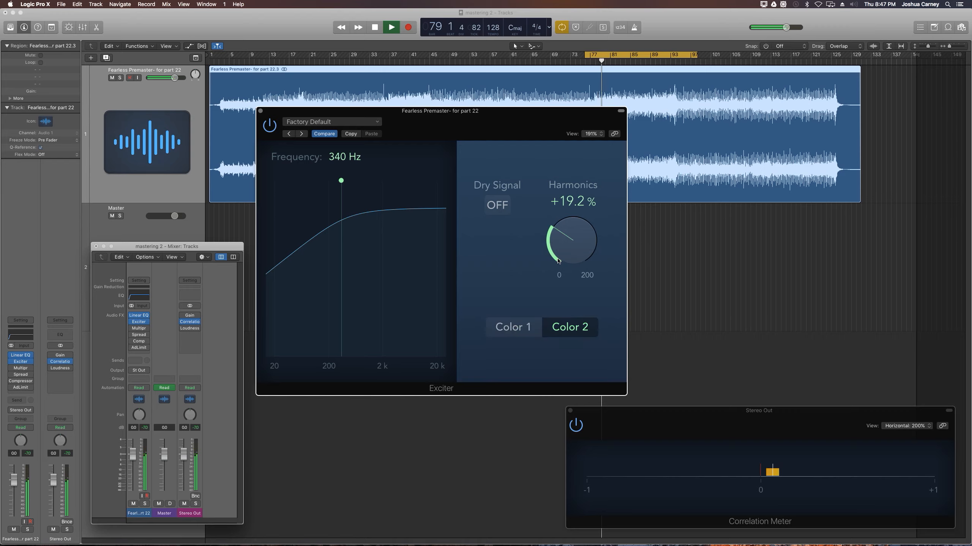
left_click_drag(557, 263, 558, 237)
left_click(521, 329)
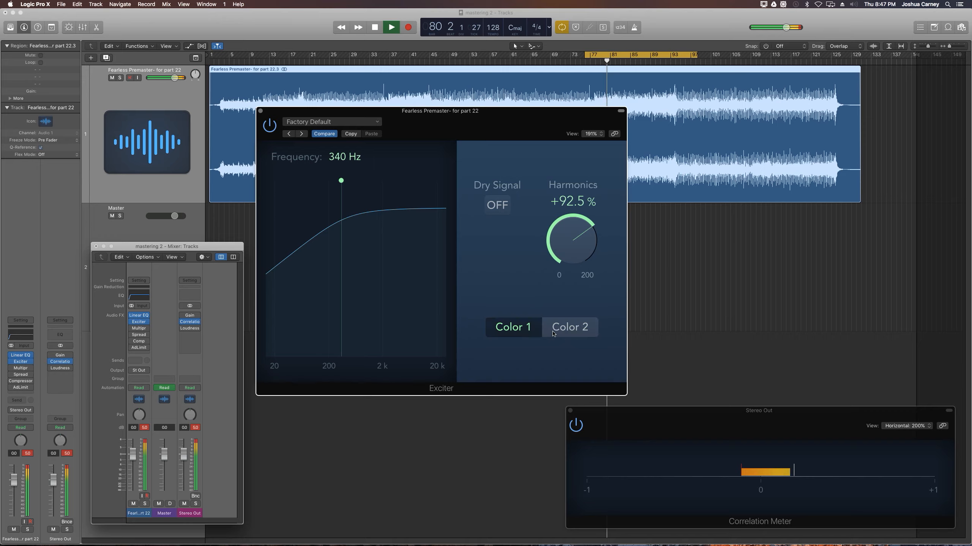
left_click(566, 327)
left_click_drag(570, 242, 567, 264)
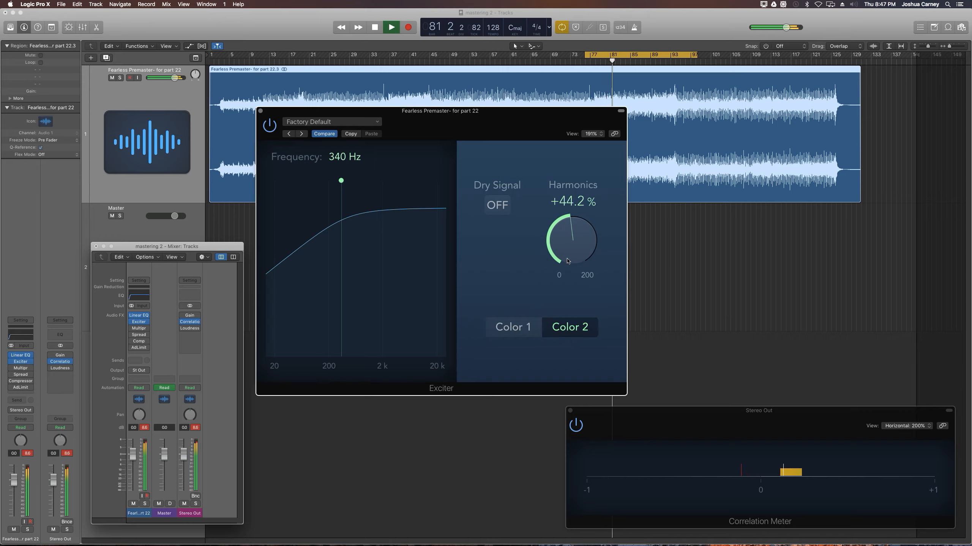
- Stop playback and set the Exciter's Harmonics to +11.5 % with Color 2 selected
left_click(530, 328)
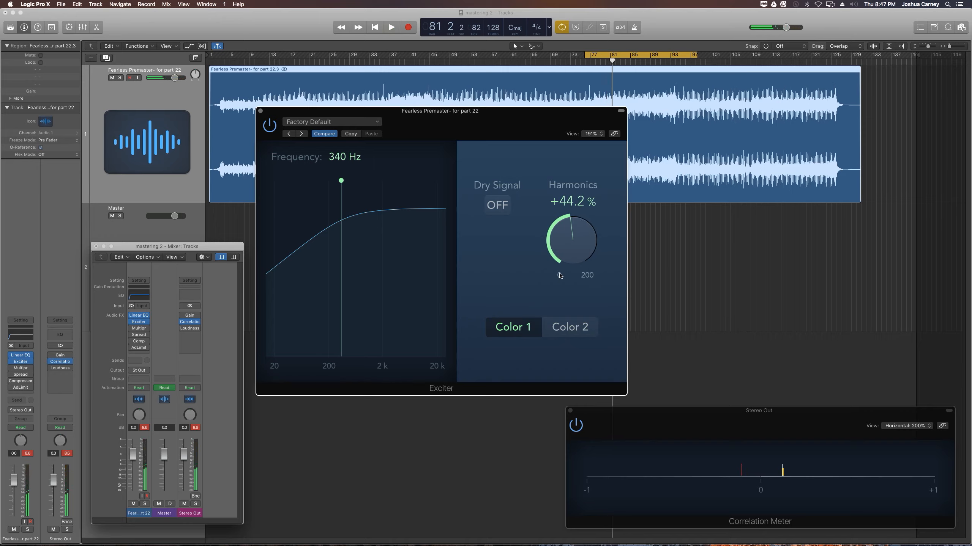
left_click_drag(569, 240, 566, 271)
left_click(567, 327)
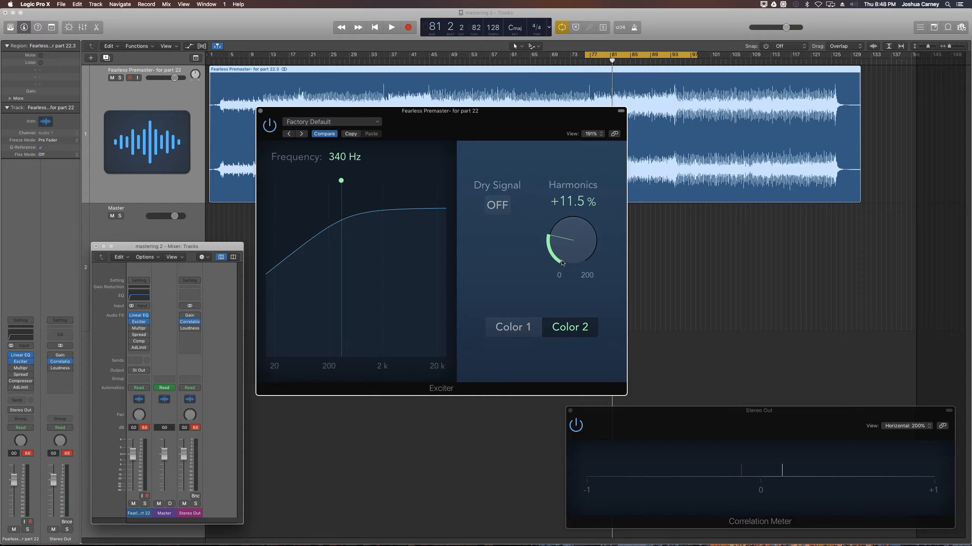
- Turn on the Exciter's Dry Signal, lower Harmonics to +5.12 % and audition the cycle range
left_click(497, 204)
mouse_move(560, 249)
left_mouse_down()
mouse_move(560, 260)
mouse_move(558, 222)
mouse_move(560, 262)
mouse_move(556, 186)
mouse_move(564, 254)
left_mouse_up()
key("space")
key("space")
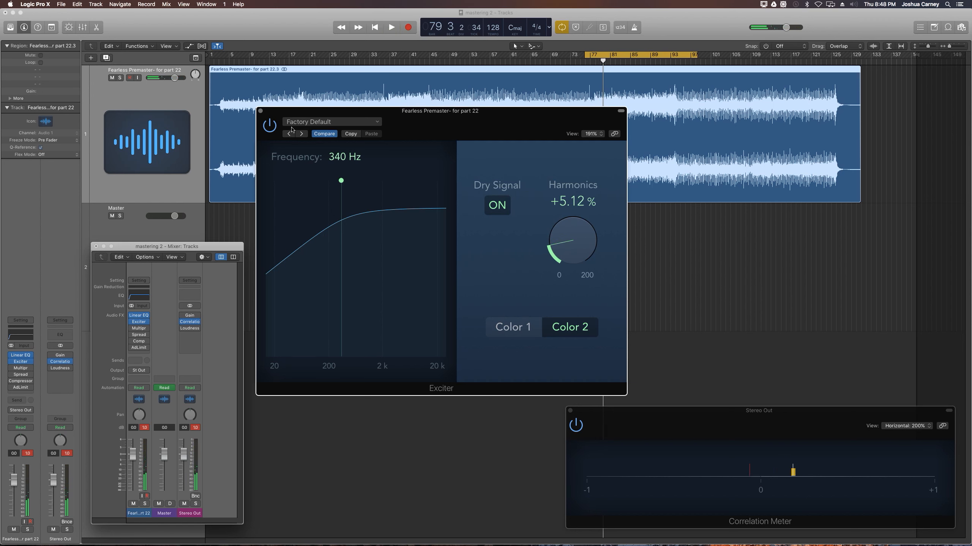
key("space")
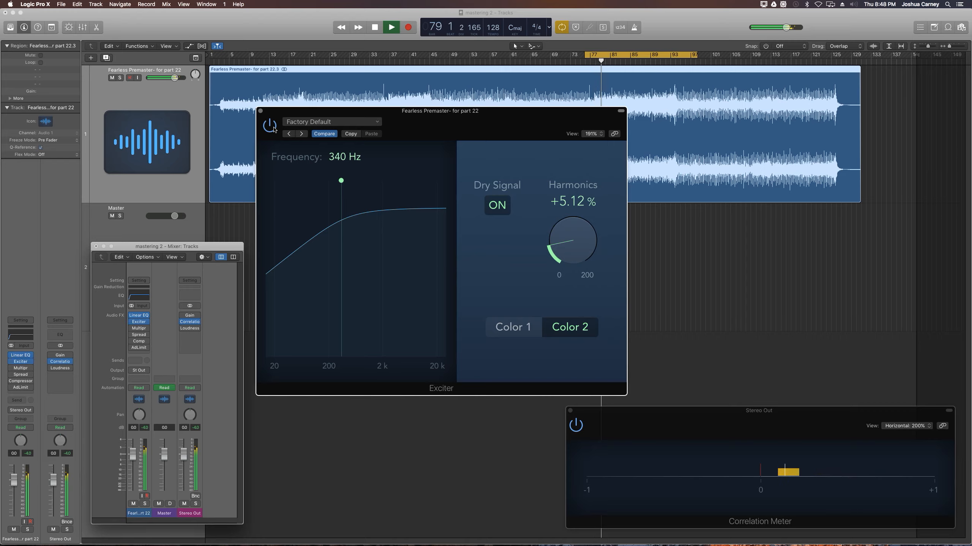
key("space")
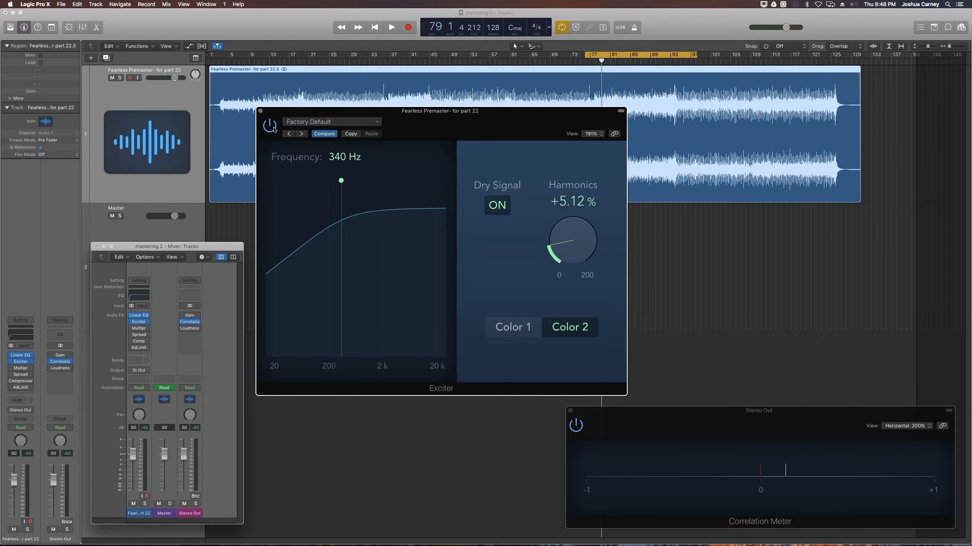
- Close the Exciter and open the Multipressor on the premaster track
left_click(260, 111)
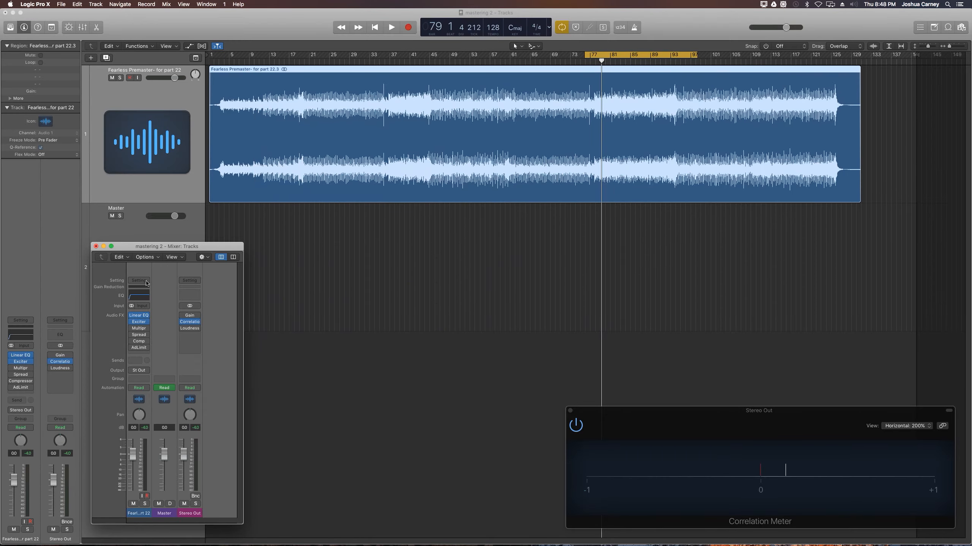
left_click(132, 328)
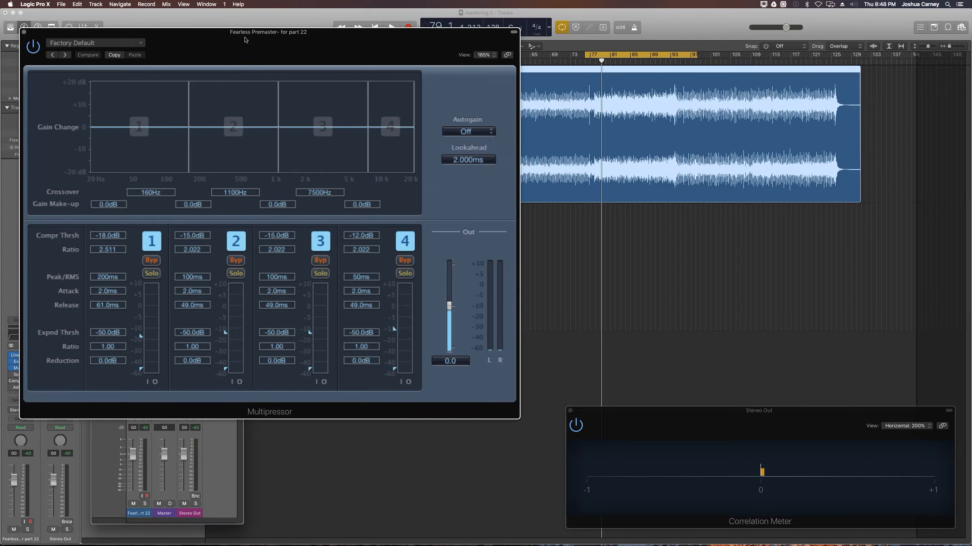
left_click_drag(249, 35, 314, 47)
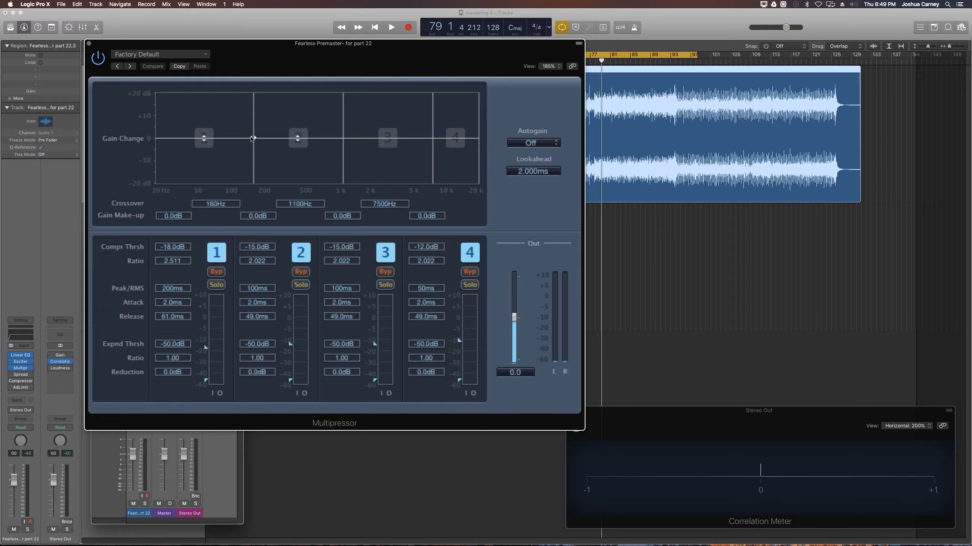
- Set the Multipressor's crossover frequencies to 100 Hz, 770 Hz and 6600 Hz
left_click_drag(253, 139, 233, 139)
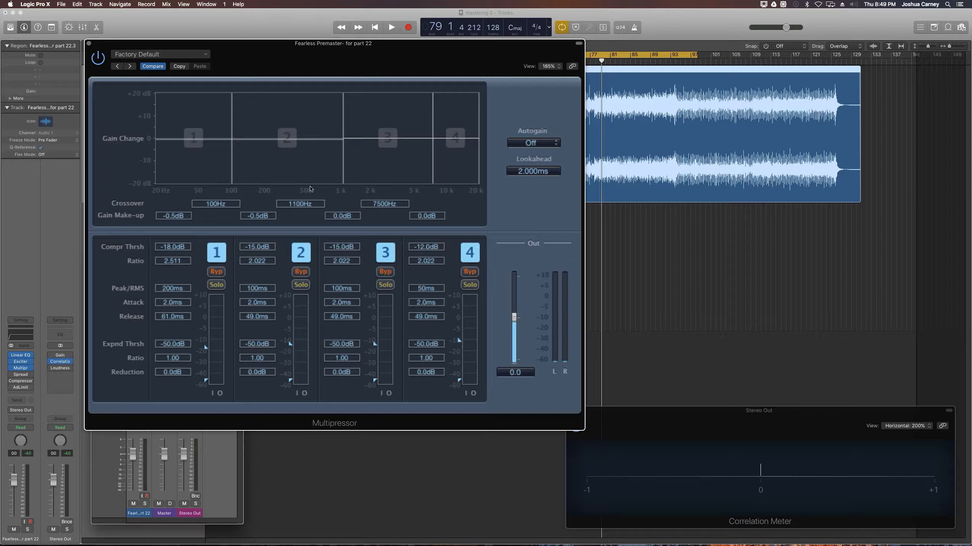
left_click_drag(341, 144, 327, 138)
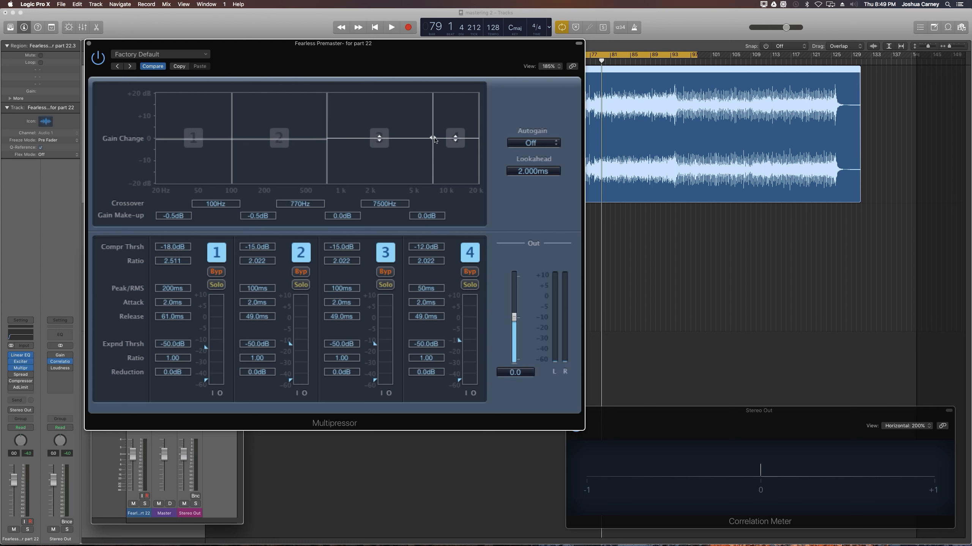
left_click_drag(435, 140, 429, 140)
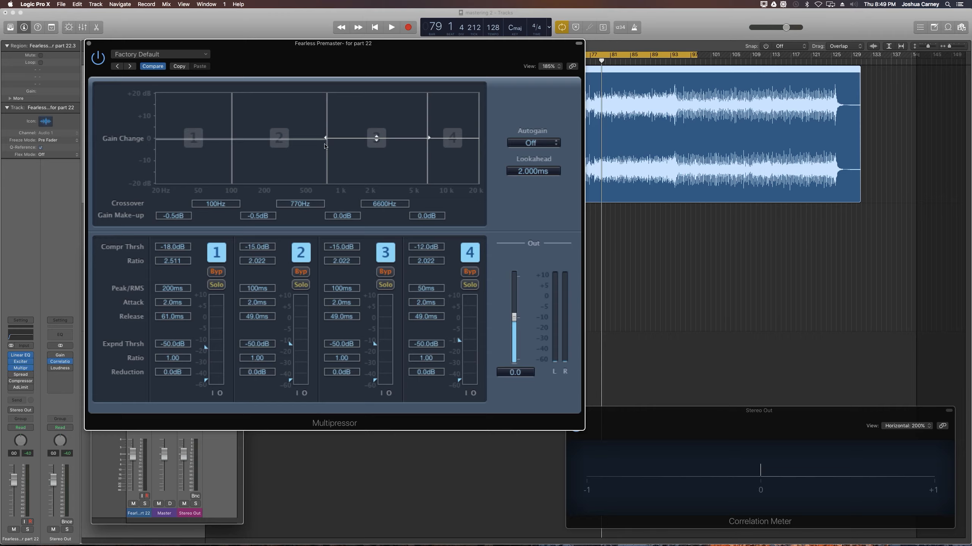
- Solo the Multipressor's band 1 and play the cycle range to hear the low end alone
left_click(212, 288)
key("space")
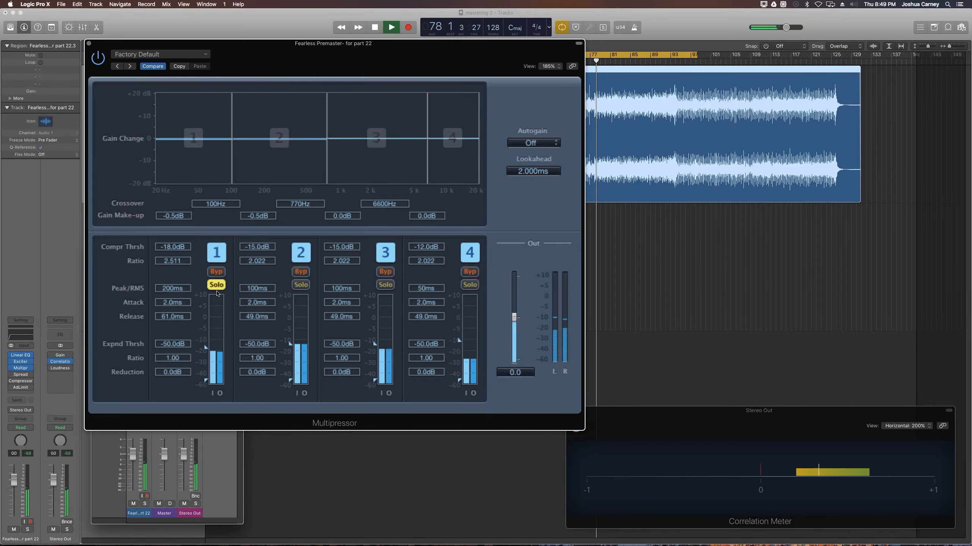
key("space")
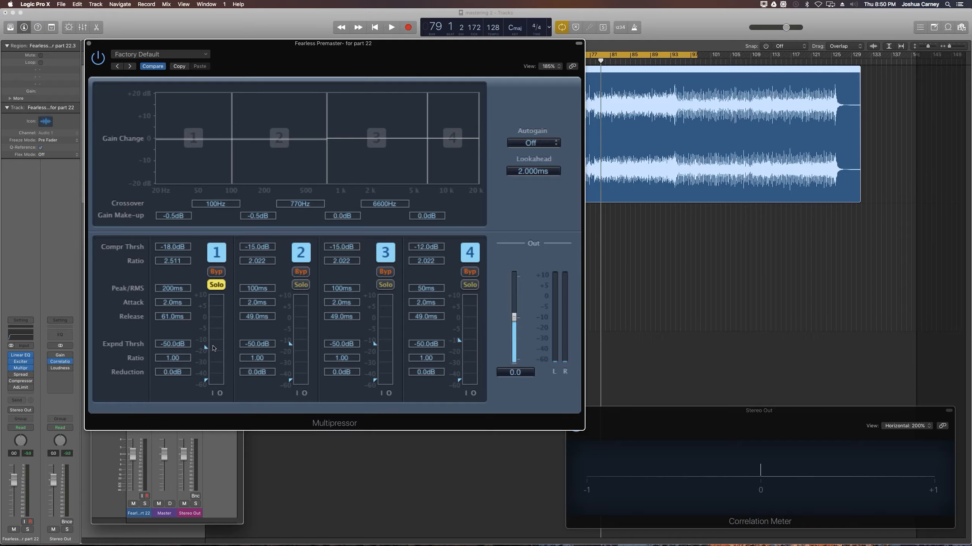
- Lower band 1's compressor threshold to -27 dB and set its compression ratio to about 5
left_click_drag(205, 349, 206, 359)
double_click(171, 265)
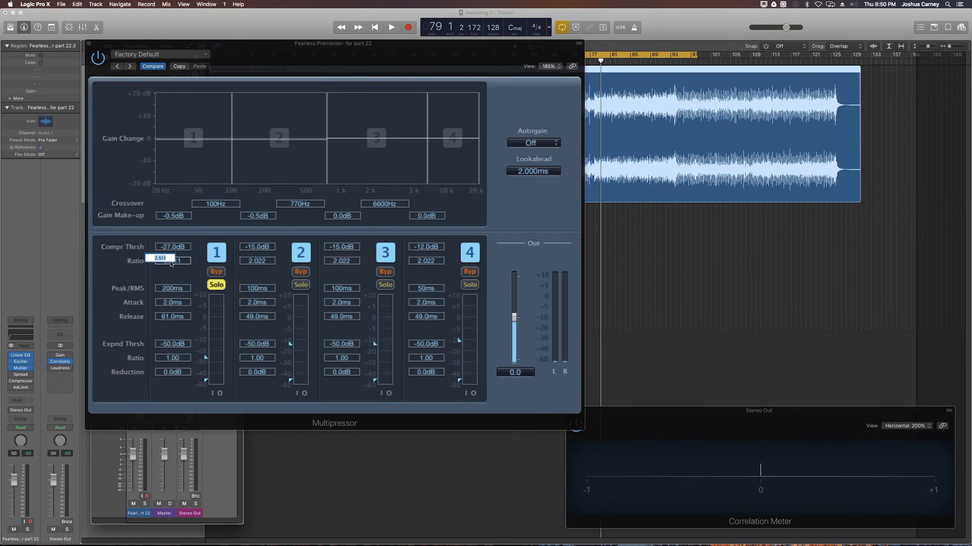
type("5")
key("Return")
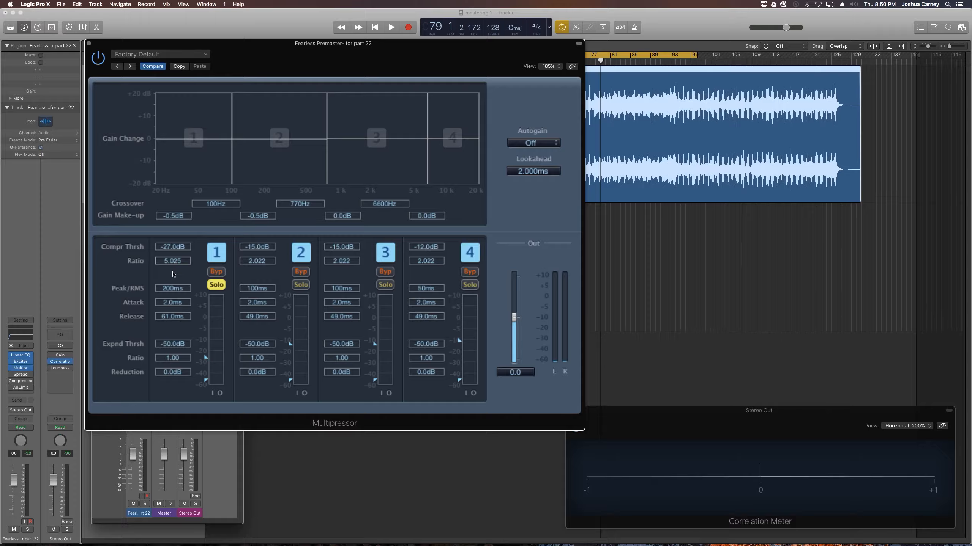
- Set band 1's attack to 17 ms and its release to 150 ms
double_click(168, 303)
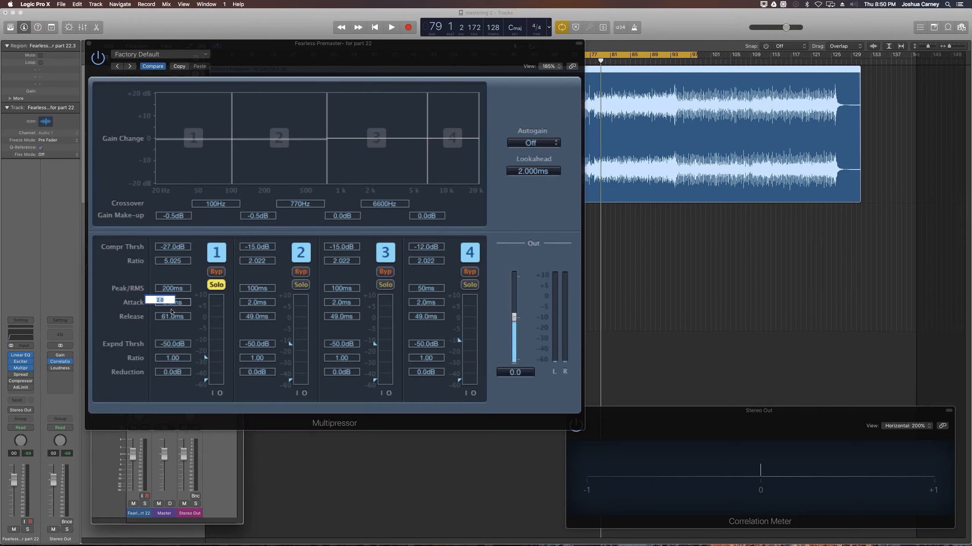
type("17")
key("Return")
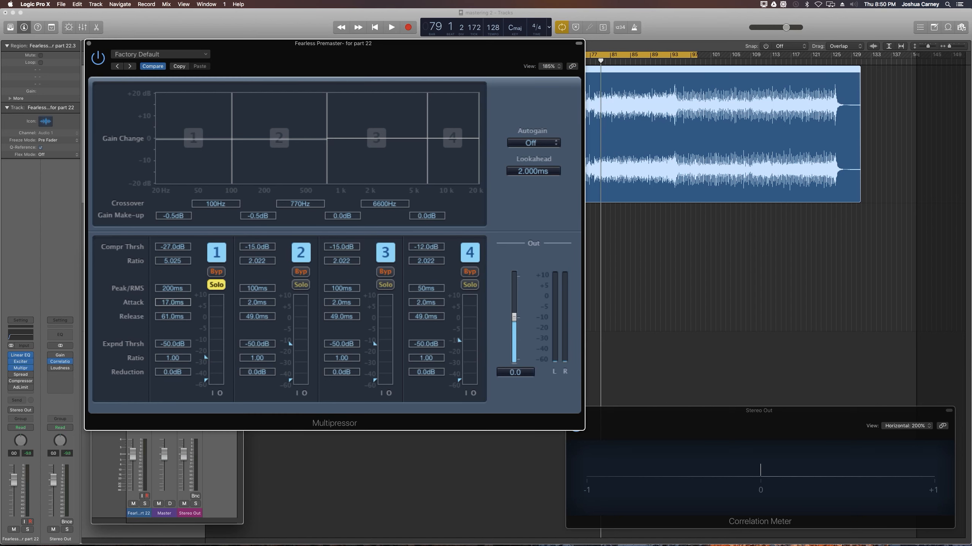
double_click(165, 317)
type("150")
key("Return")
- Set band 1's expander threshold to -60 dB, compressor threshold to -28 dB and gain make-up to 0.0 dB, auditioning the compression
left_click_drag(212, 358, 206, 421)
left_click_drag(206, 325, 205, 361)
key("space")
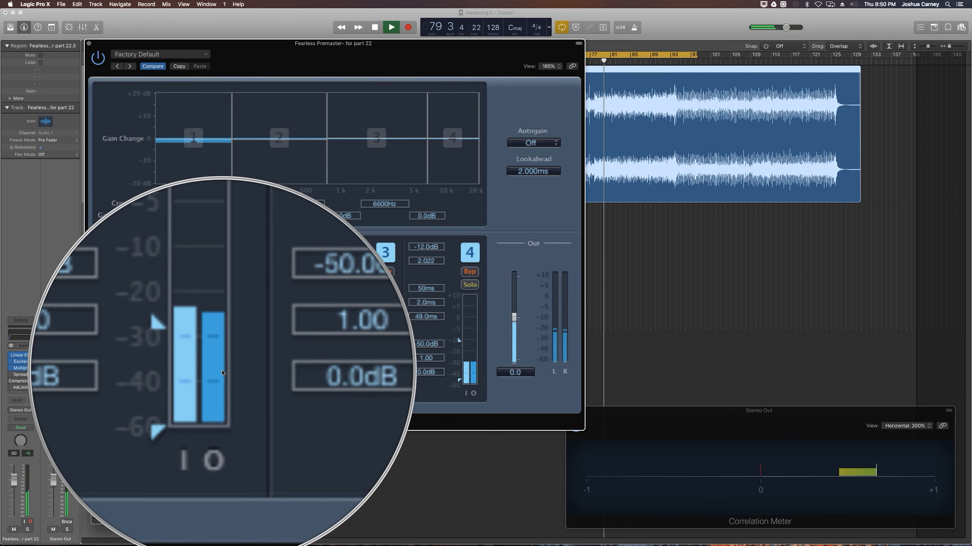
key("space")
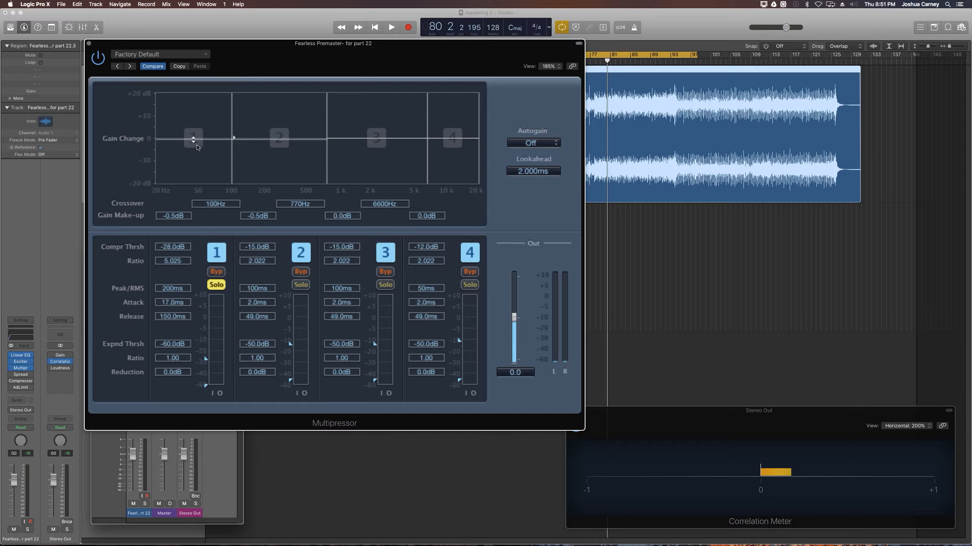
mouse_move(198, 139)
left_mouse_down()
mouse_move(197, 149)
mouse_move(195, 128)
mouse_move(195, 148)
mouse_move(194, 138)
left_mouse_up()
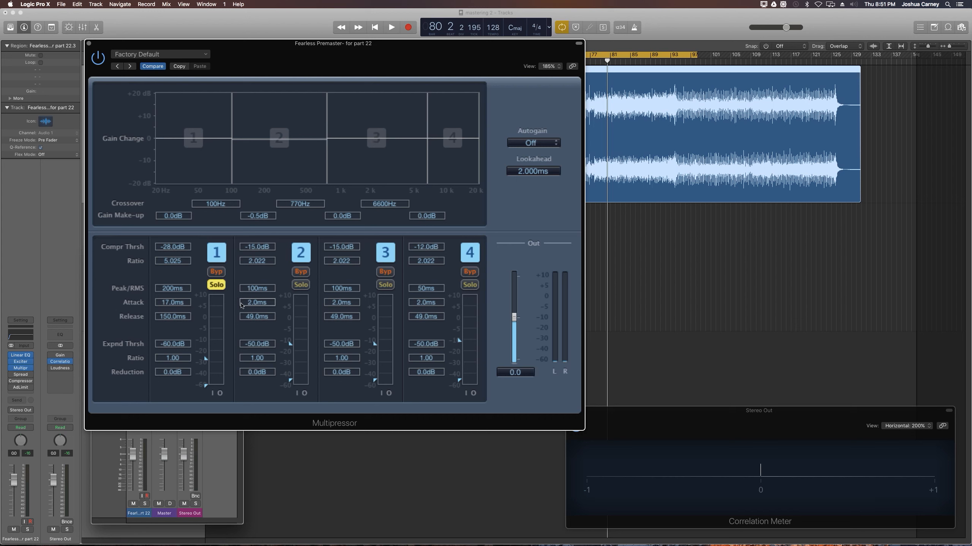
- Compare soloed band 1 with its bypass on and off during playback, and take the band out of solo
key("space")
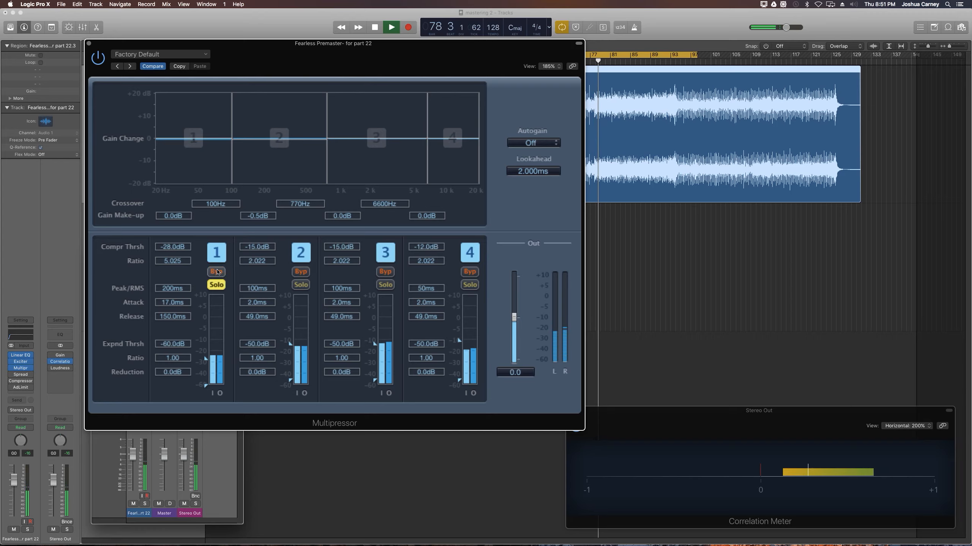
left_click(217, 272)
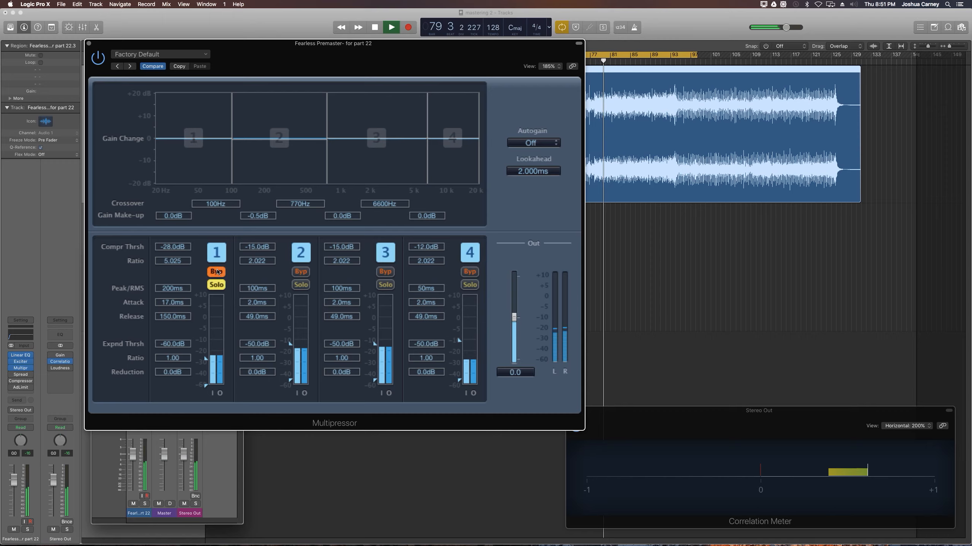
left_click(217, 272)
key("space")
left_click(217, 273)
left_click(217, 272)
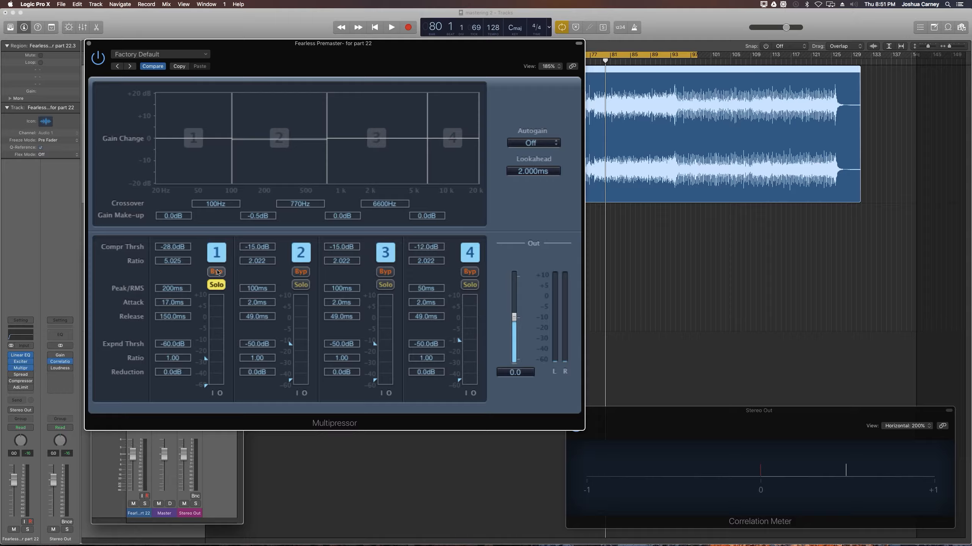
left_click(224, 289)
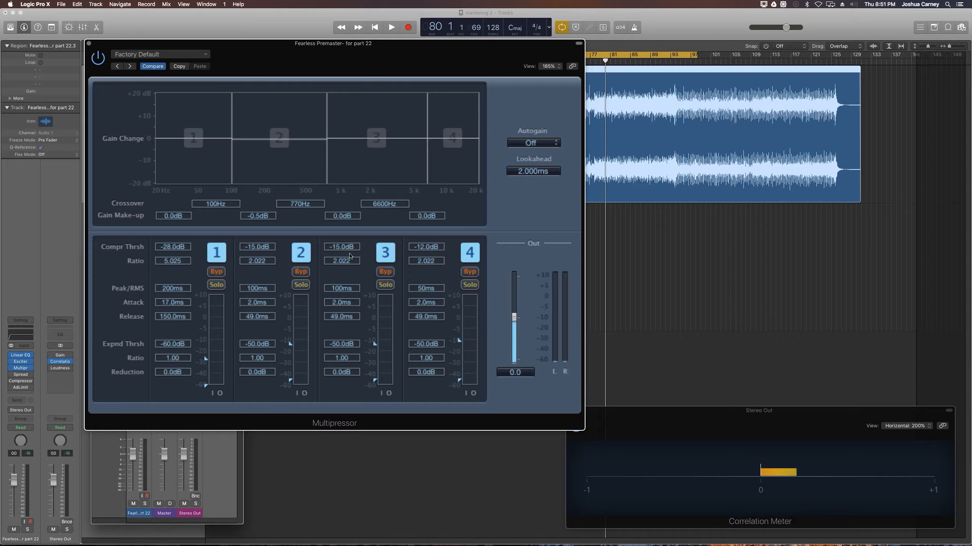
- Solo band 4 and lower its compressor threshold to -32 dB during playback
left_click(473, 287)
key("space")
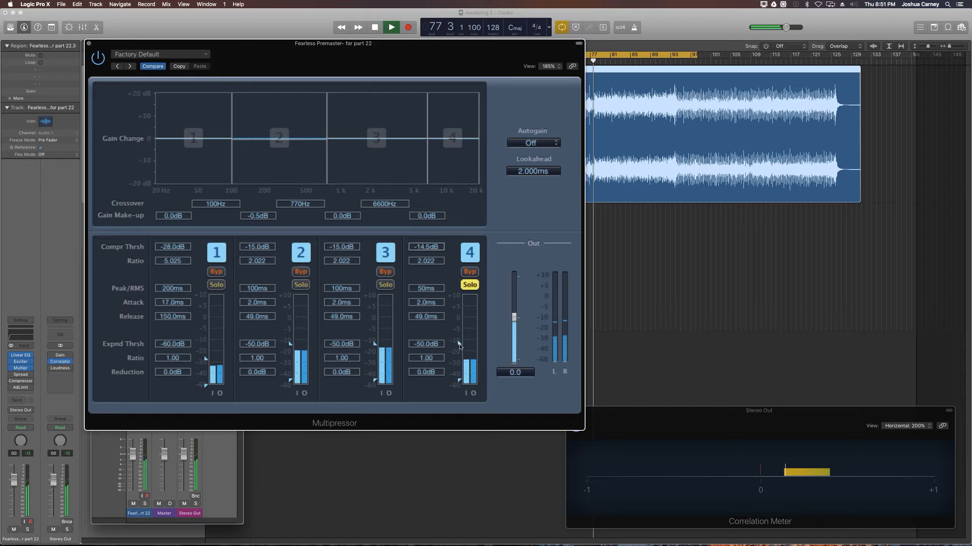
left_click_drag(459, 339, 460, 364)
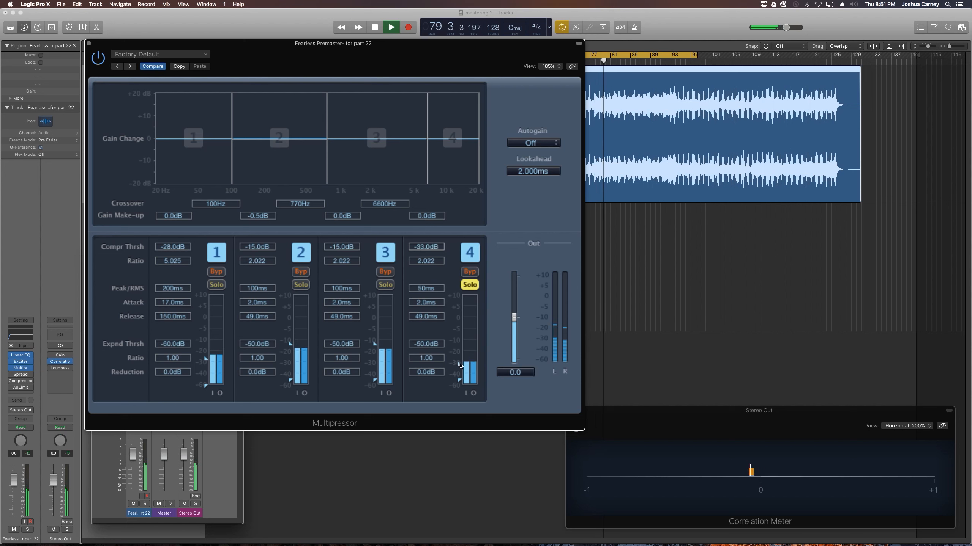
left_click_drag(460, 365, 460, 364)
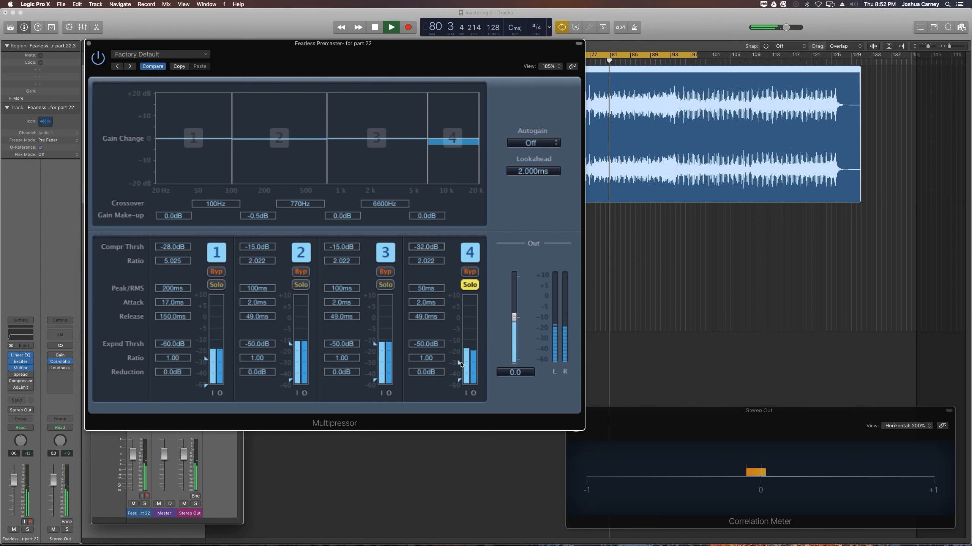
- Set band 4's compression ratio to 5.025 and its expander threshold to -60 dB, and take the band out of solo
double_click(425, 262)
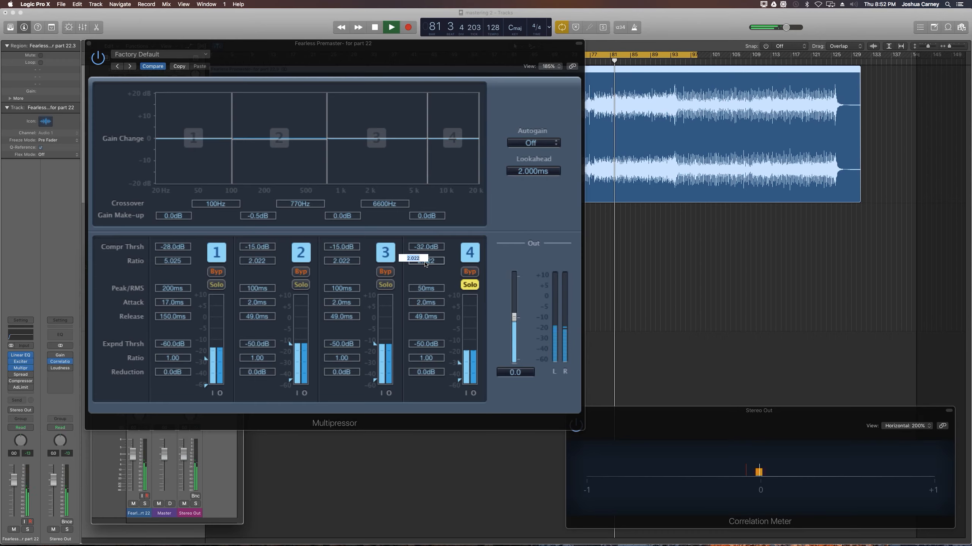
type("5.025")
key("Return")
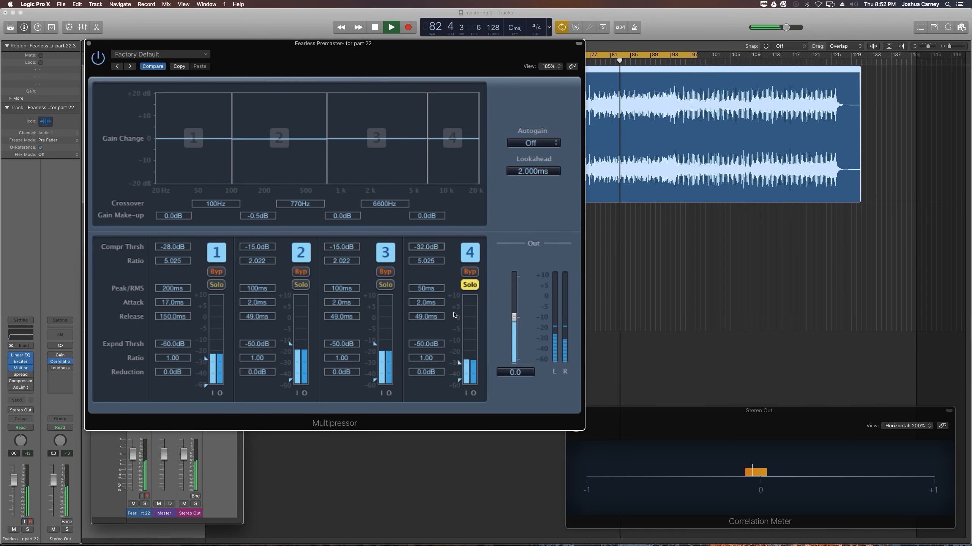
key("space")
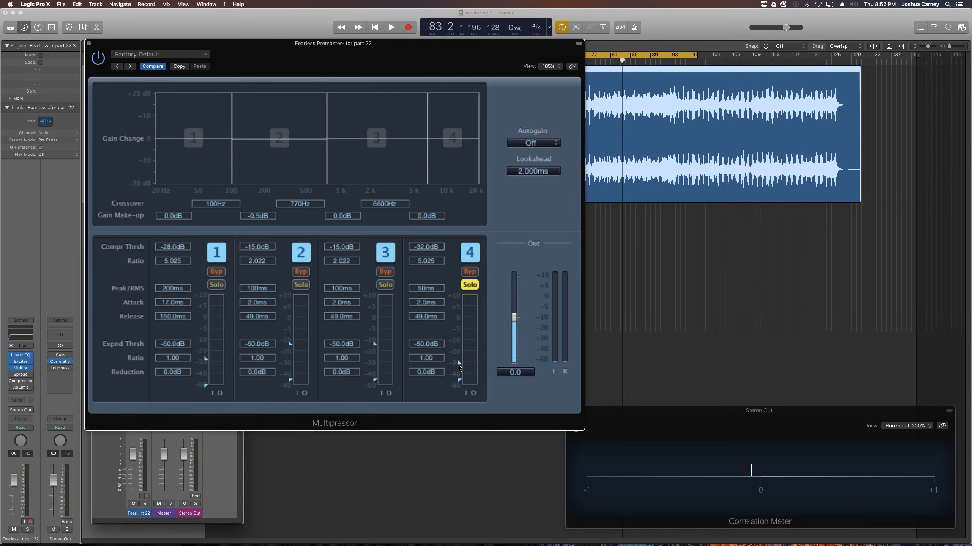
left_click_drag(457, 379, 458, 386)
left_click(468, 285)
- Neutralise band 3 with a compression ratio of 1.000, compressor threshold of 0 dB and expander threshold of -60 dB, leaving it unsoloed
left_click_drag(334, 264, 343, 370)
left_click_drag(374, 338, 374, 281)
left_click(385, 285)
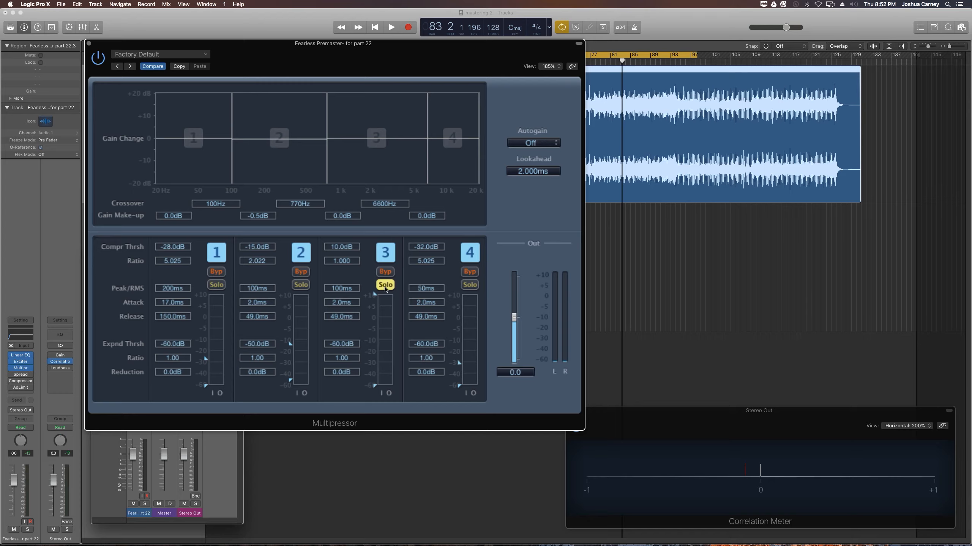
double_click(340, 248)
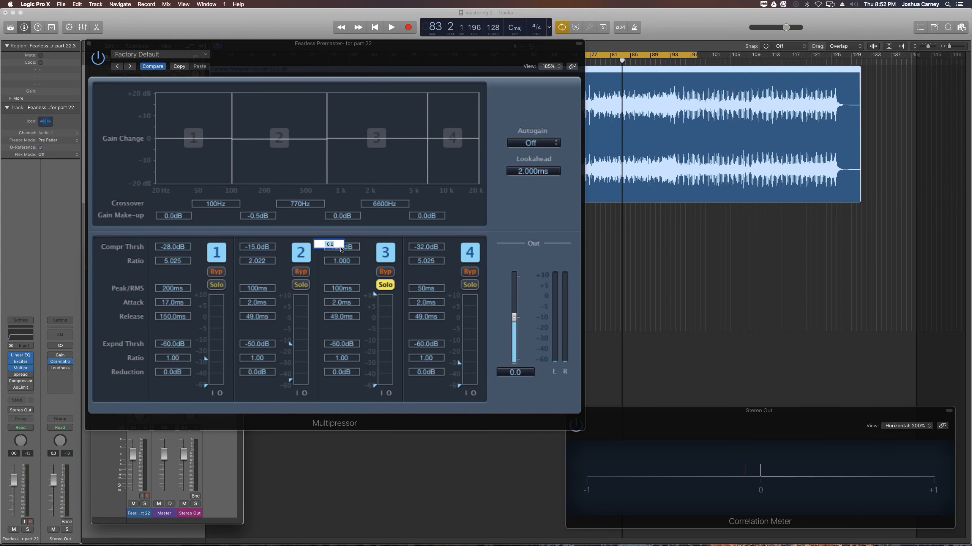
type("0")
key("Return")
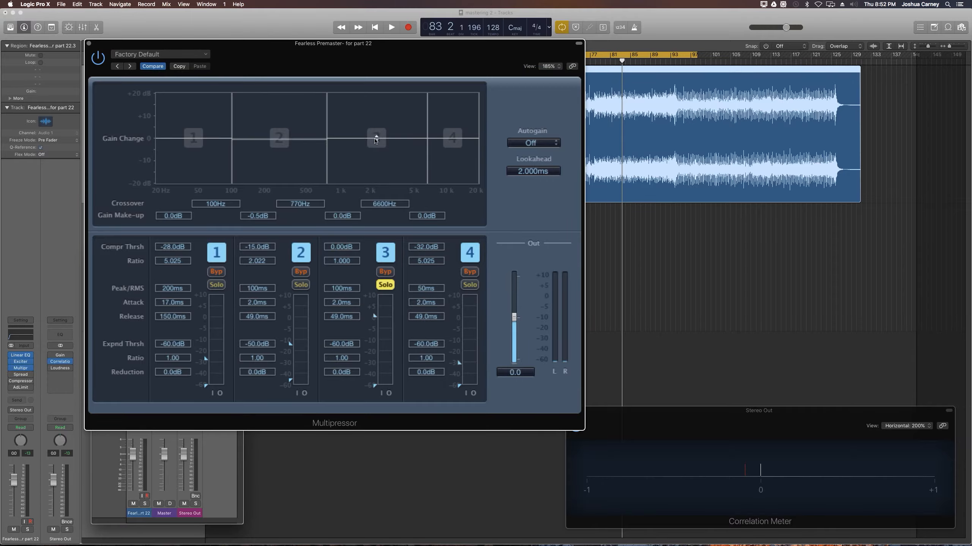
mouse_move(376, 140)
left_mouse_down()
mouse_move(374, 131)
mouse_move(372, 147)
mouse_move(369, 130)
mouse_move(369, 148)
mouse_move(369, 140)
left_mouse_up()
left_click(384, 285)
- Set band 2's compression ratio to 3.000 and its attack to 10 ms
double_click(256, 261)
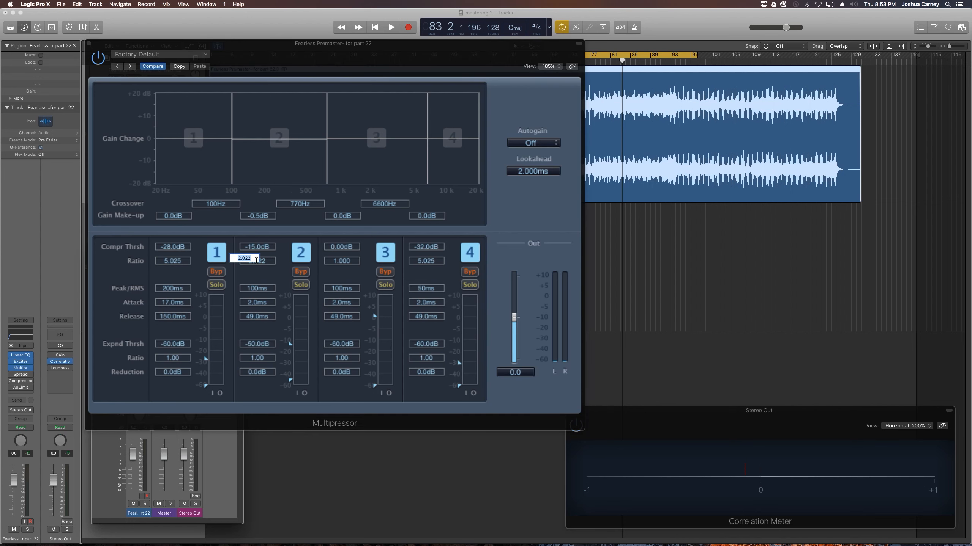
type("2")
key("Return")
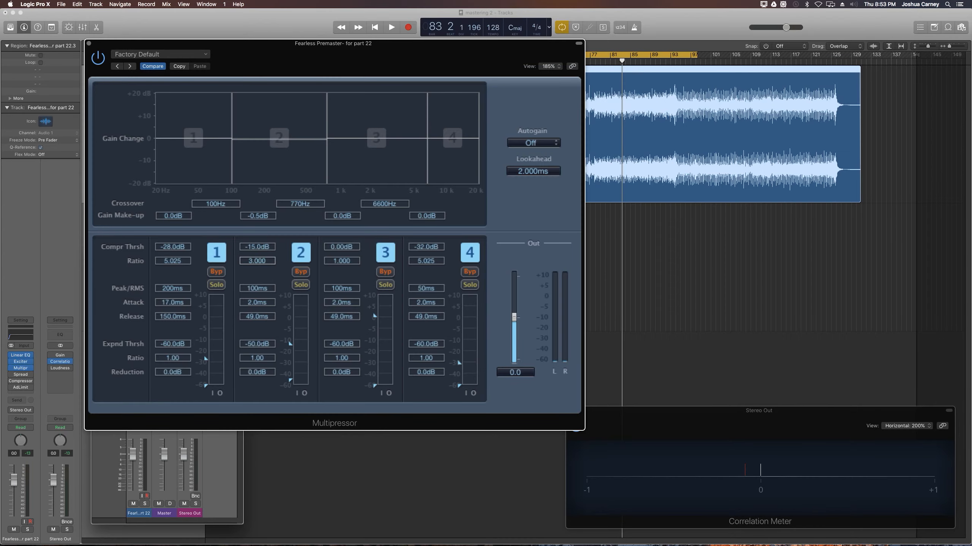
double_click(255, 302)
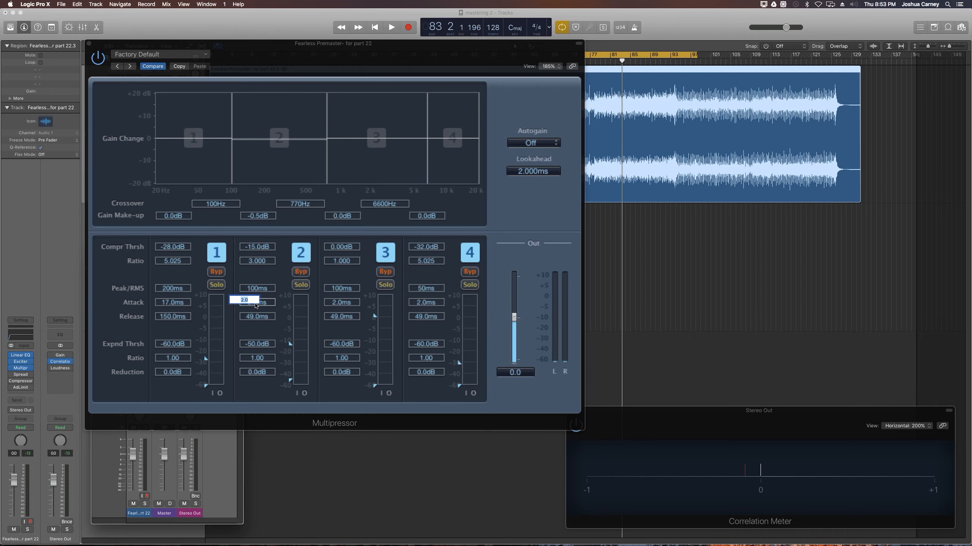
type("10")
key("Return")
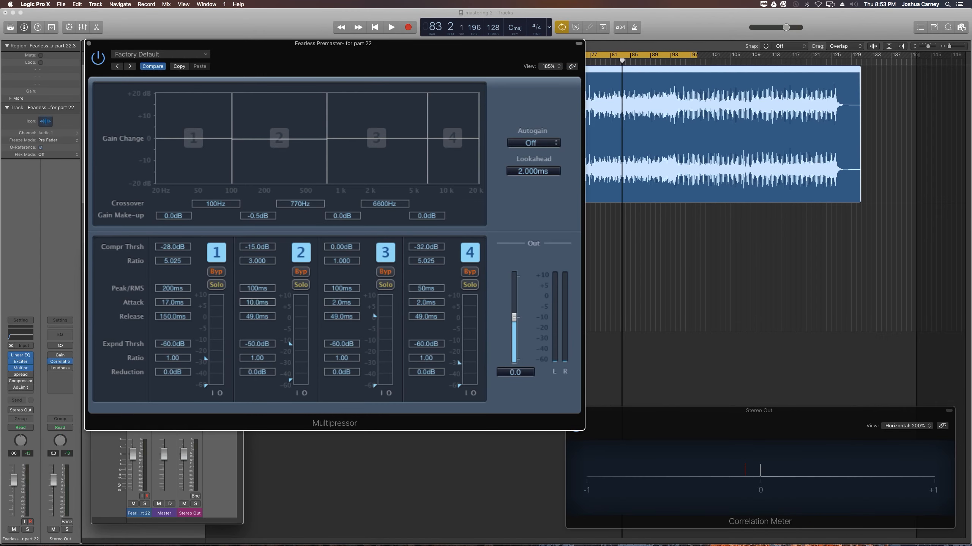
- Set band 2's release to 150 ms
double_click(253, 317)
type("150")
key("Return")
- Solo band 2 during playback, lower its compressor threshold to -28 dB and expander threshold to -60 dB, and take it out of solo
left_click(300, 285)
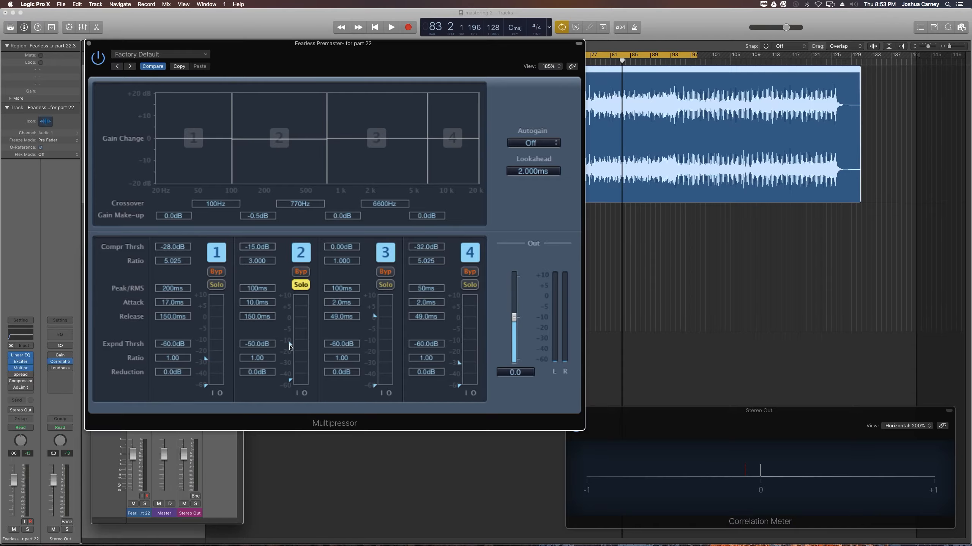
key("space")
left_click_drag(290, 346, 295, 398)
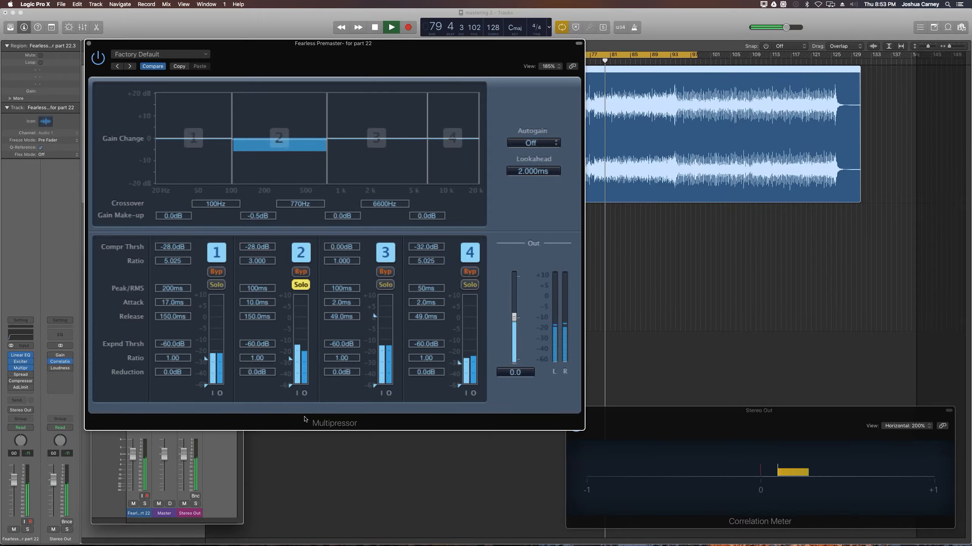
key("space")
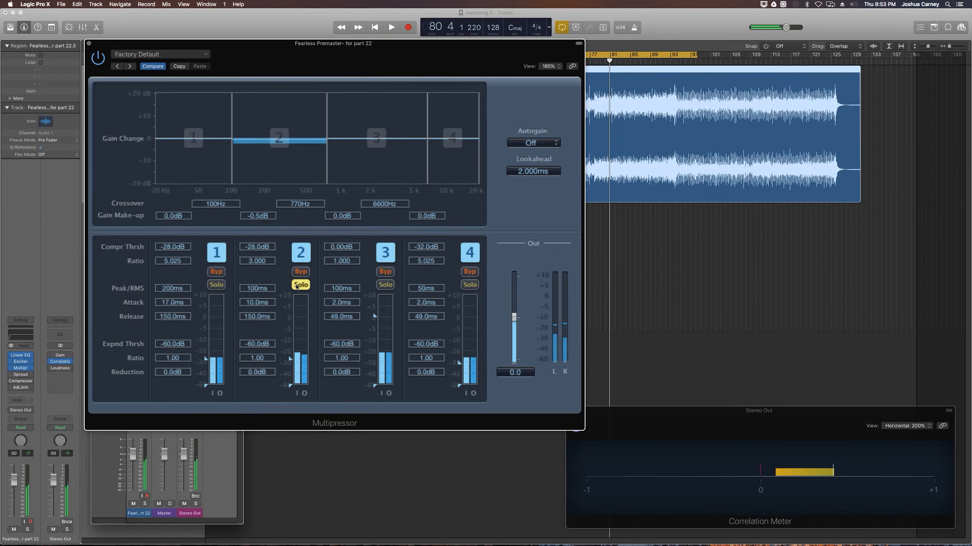
left_click(296, 287)
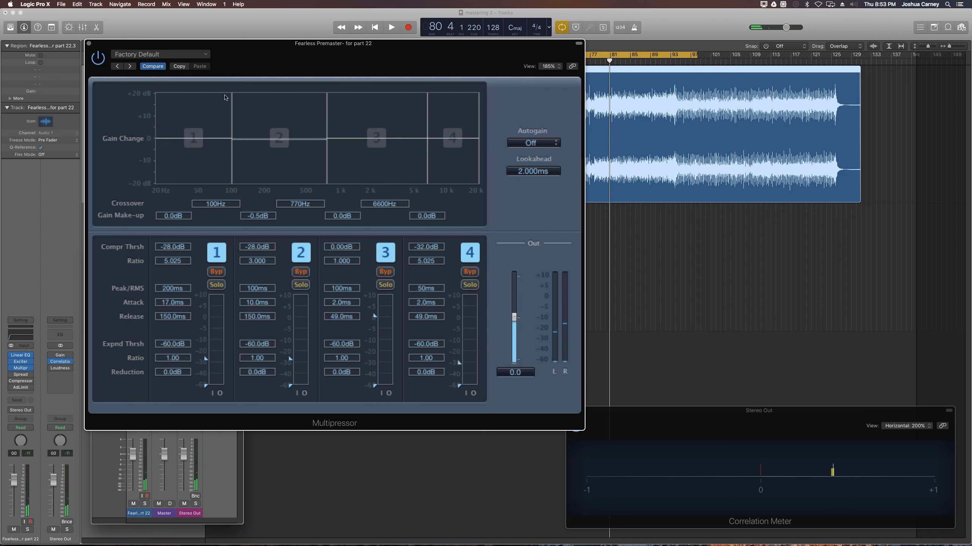
- Play the loop and compare the master with the Multipressor bypassed and active
left_click(99, 61)
left_click(100, 61)
key("space")
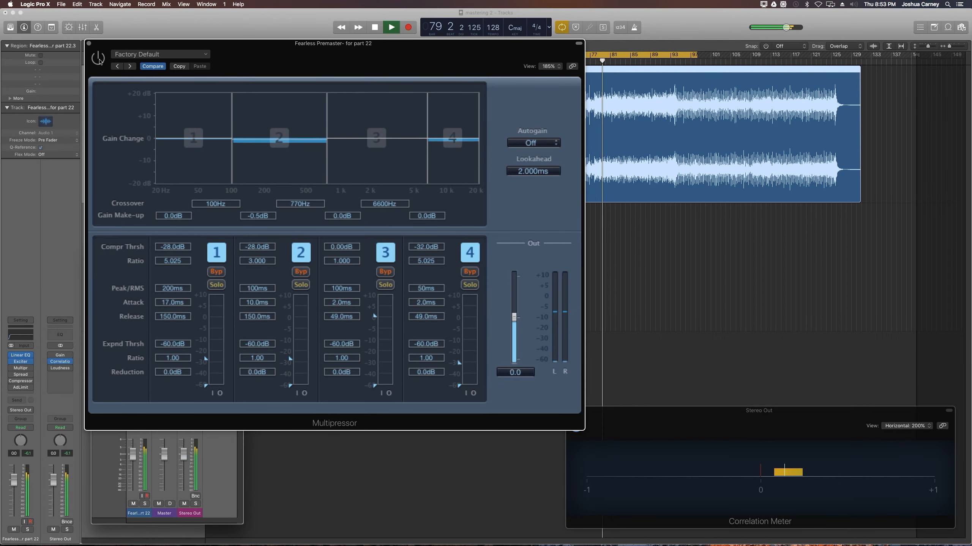
left_click(99, 58)
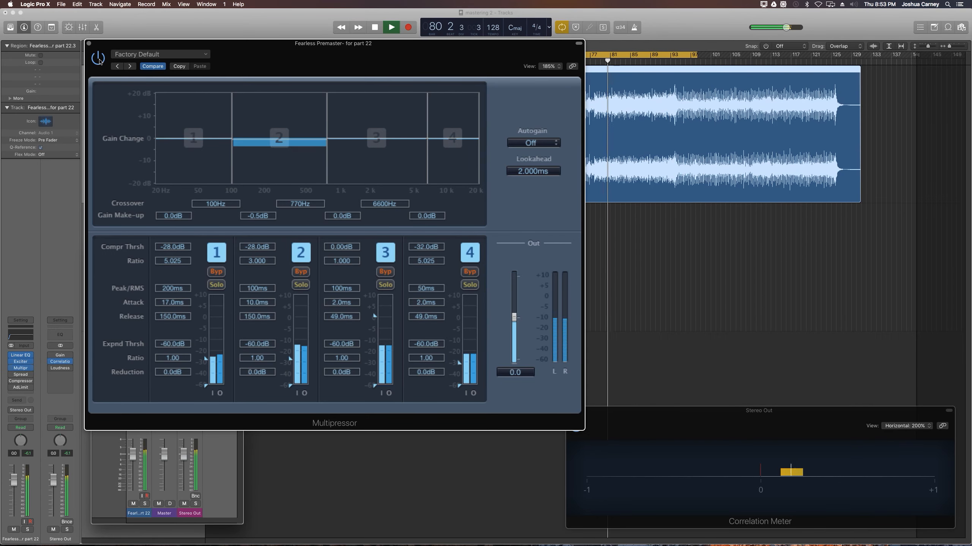
key("space")
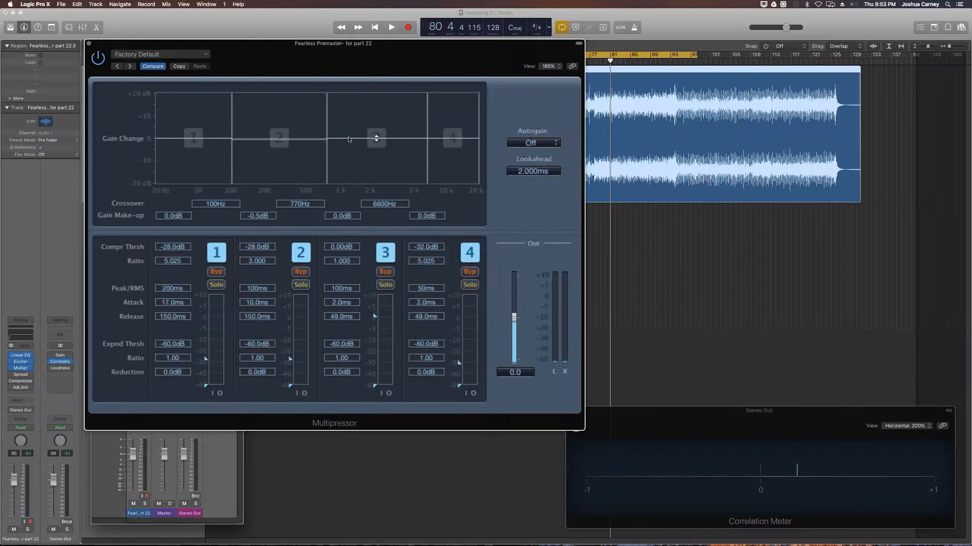
- Set the gain make-up to 5.0 dB on band 1, 2.5 dB on band 2, 1.5 dB on band 3 and 4.5 dB on band 4
left_click_drag(362, 140, 363, 135)
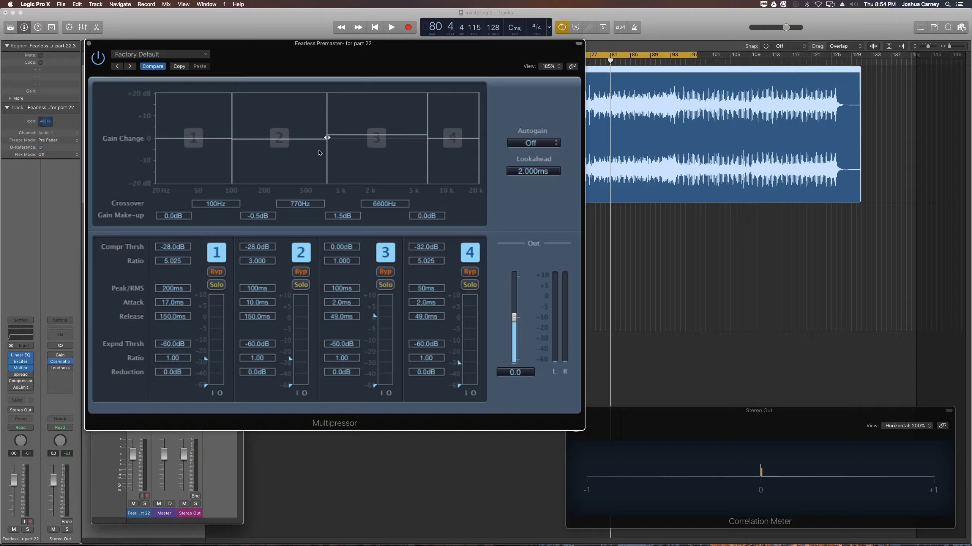
left_click_drag(213, 139, 249, 137)
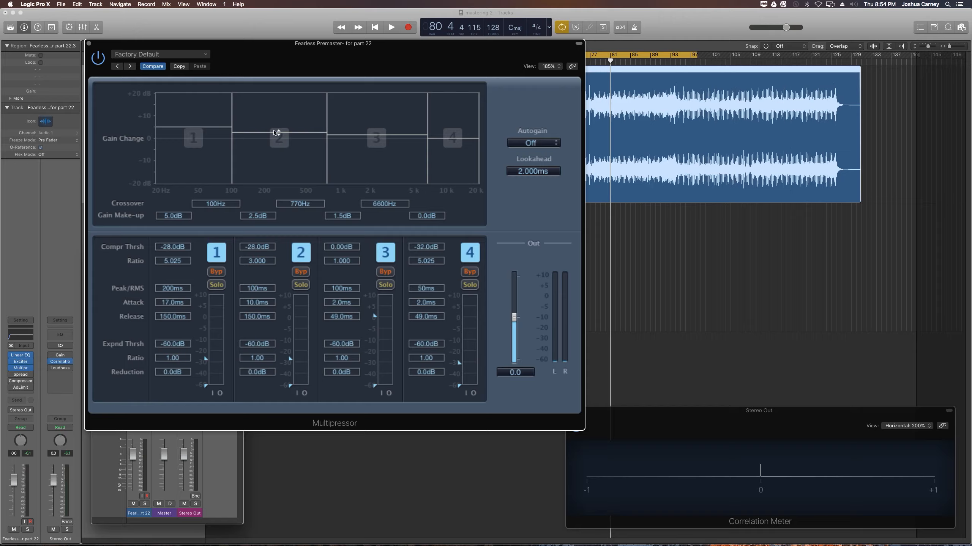
mouse_move(272, 137)
left_mouse_down()
mouse_move(278, 120)
mouse_move(278, 139)
mouse_move(269, 131)
left_mouse_up()
left_click_drag(441, 146, 441, 132)
- Play the loop and switch the Multipressor off and on to check loudness with the make-up gain applied
key("space")
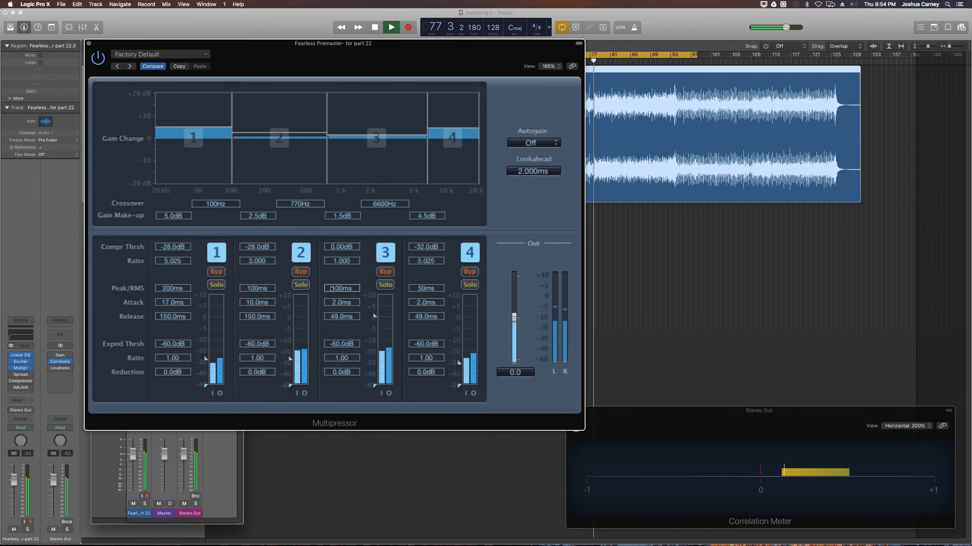
left_click(97, 58)
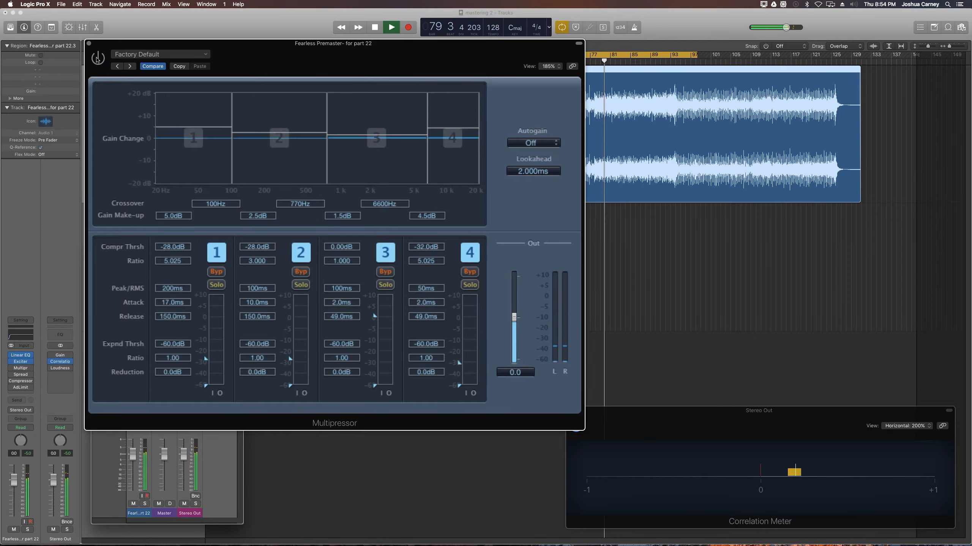
left_click(98, 58)
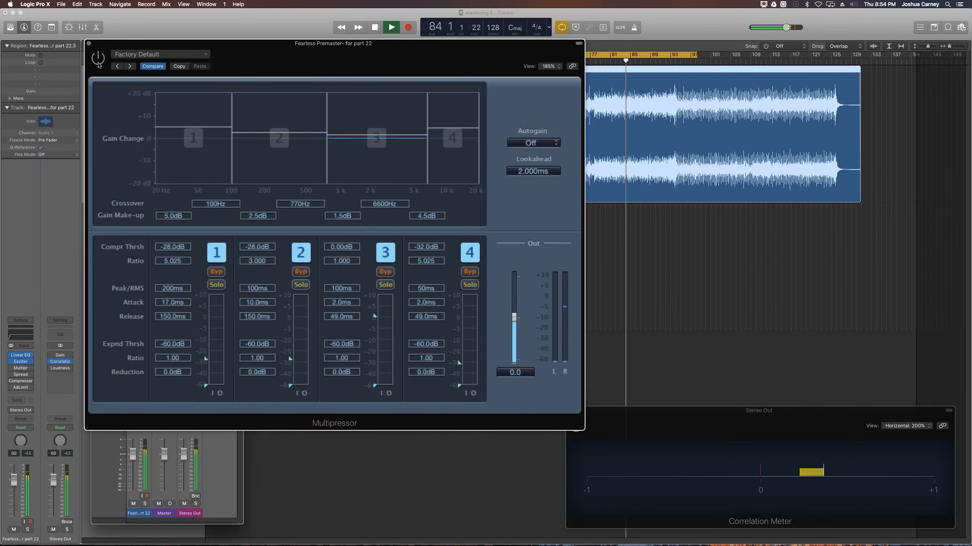
left_click(99, 64)
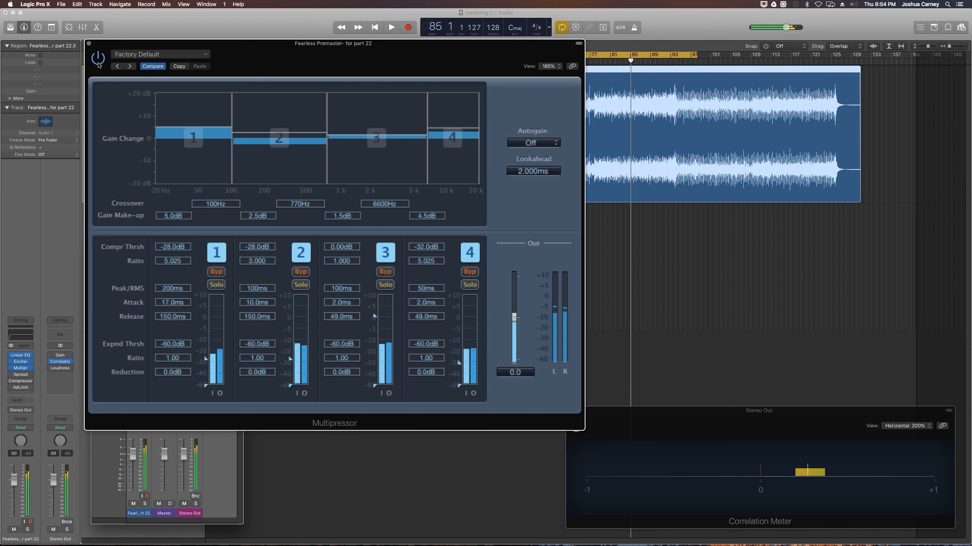
key("space")
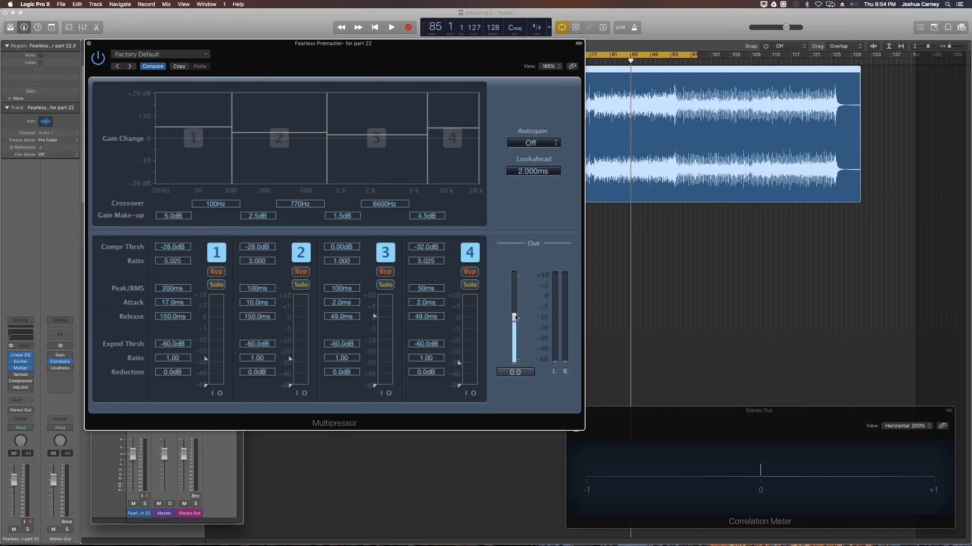
- Lower the Multipressor's output to -1.2 dB and set its lookahead to 20 ms, with the preceding plug-ins active
left_click_drag(516, 319, 517, 321)
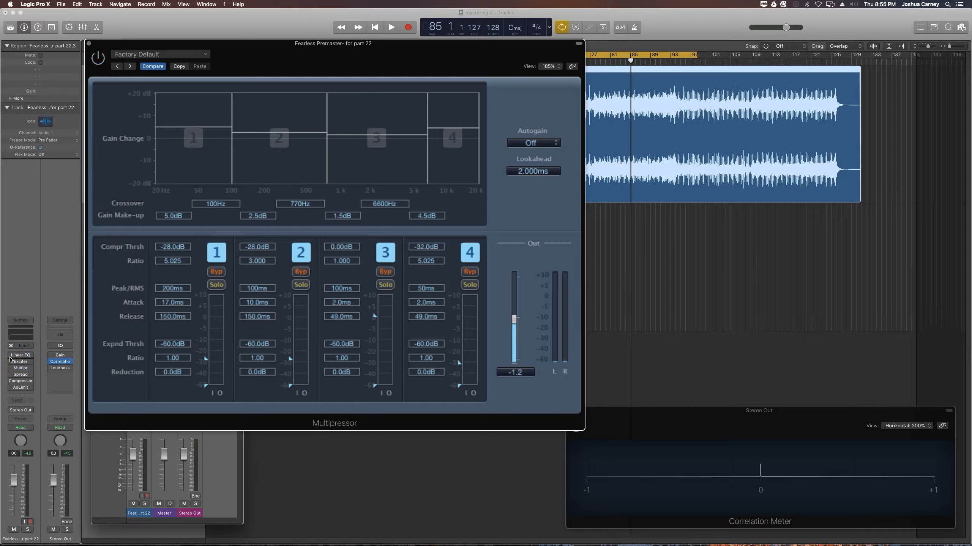
left_click_drag(11, 355, 11, 368)
double_click(535, 171)
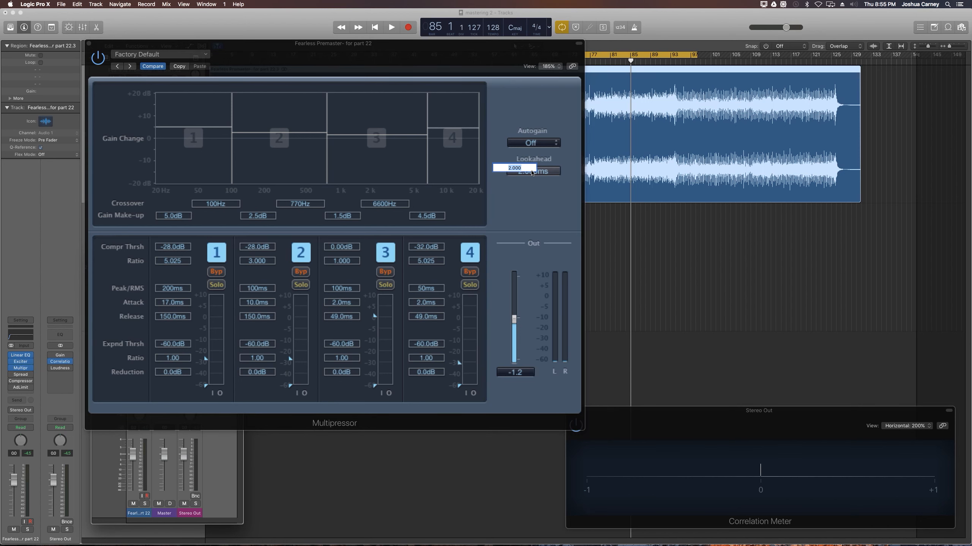
type("20")
key("Return")
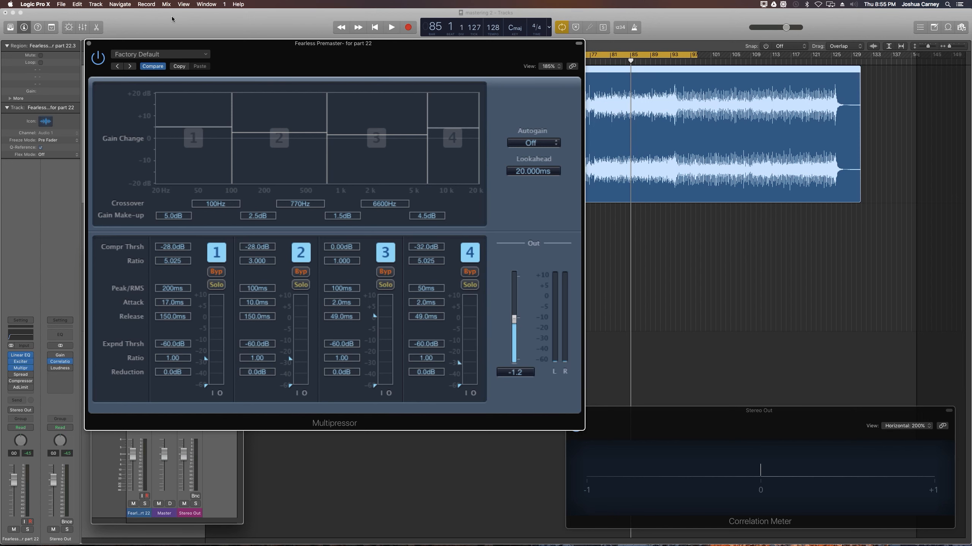
- Close the Multipressor, open Stereo Spread enlarged to 200% and load its Medium HF Spread preset
left_click(90, 44)
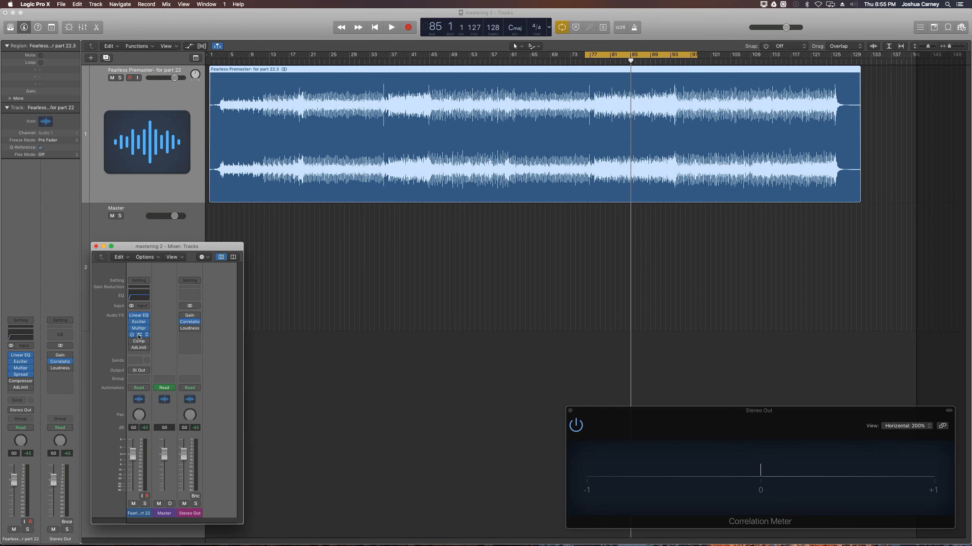
left_click(138, 334)
left_click_drag(188, 85, 293, 74)
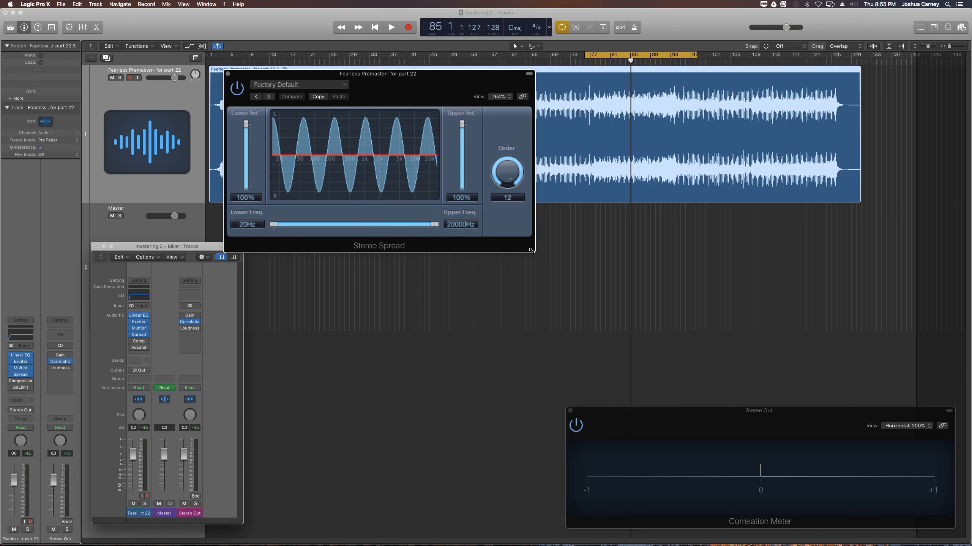
left_click_drag(527, 252, 705, 347)
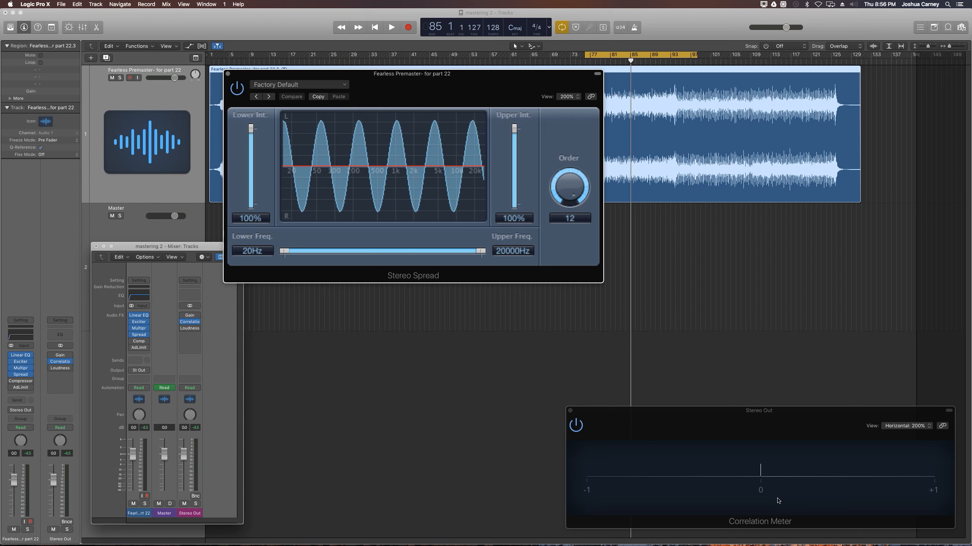
left_click(307, 85)
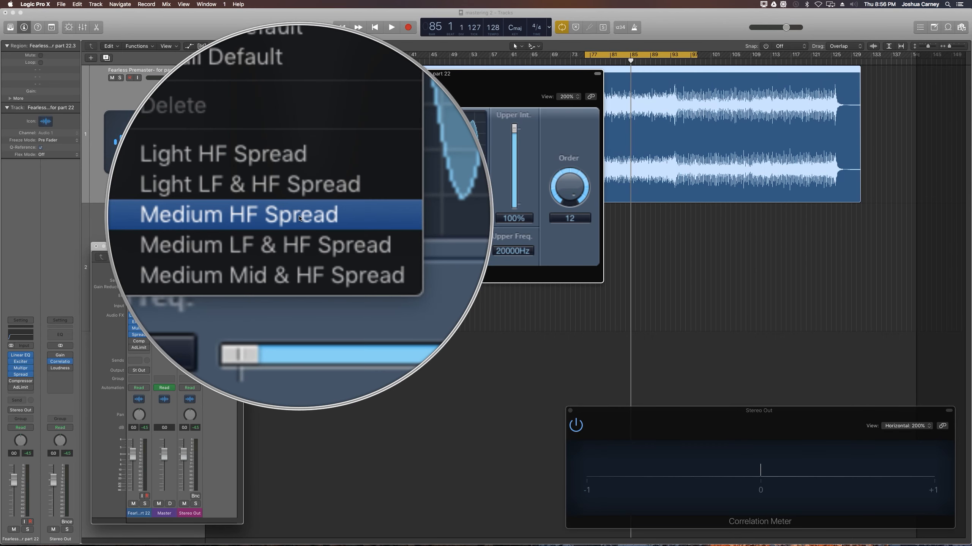
left_click(299, 218)
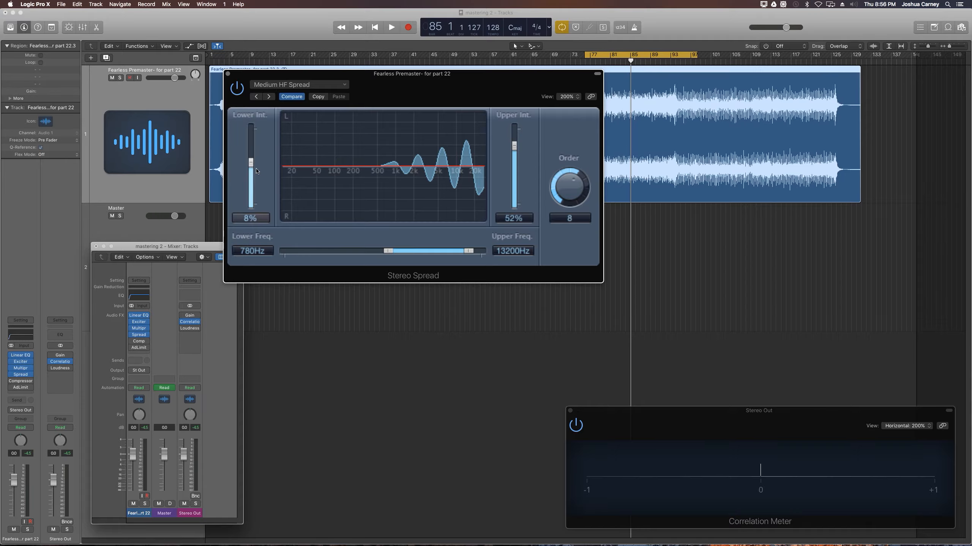
- Set Stereo Spread's lower intensity to -44%, its upper intensity to 68% and its order to 12
left_click_drag(251, 167, 253, 187)
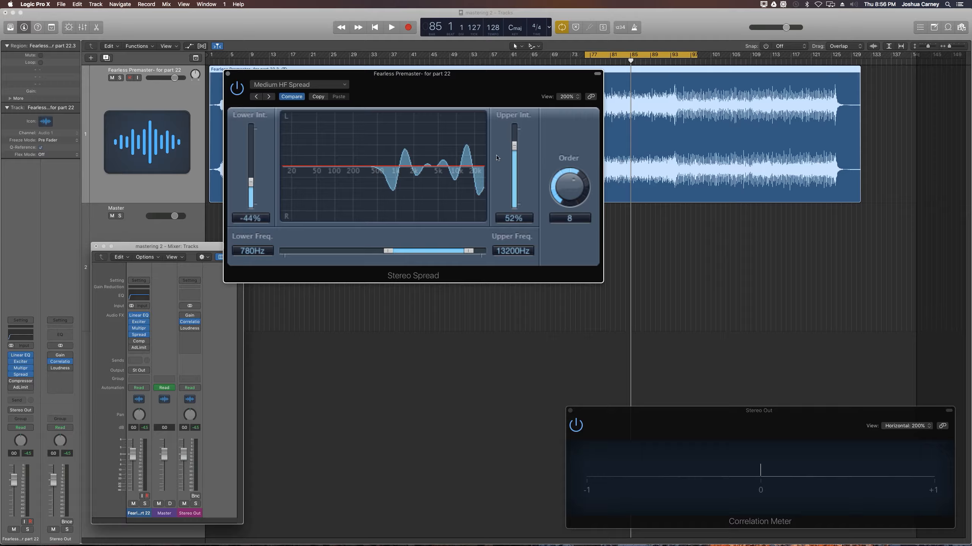
left_click_drag(513, 146, 514, 142)
left_click_drag(569, 190, 560, 84)
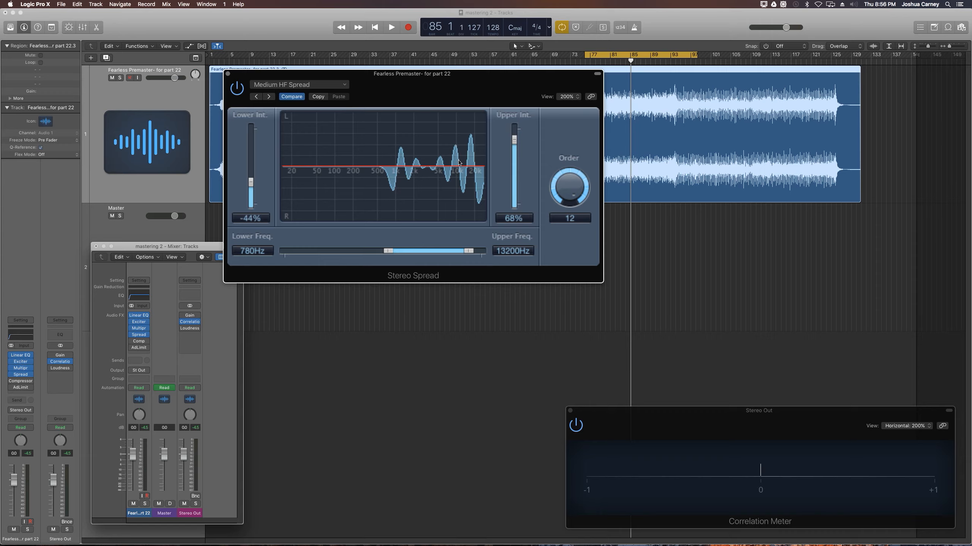
mouse_move(561, 177)
left_mouse_down()
mouse_move(561, 290)
mouse_move(561, 177)
left_mouse_up()
- Limit the stereo spread to a frequency range from 2200 Hz to 16300 Hz
left_click_drag(424, 251, 398, 250)
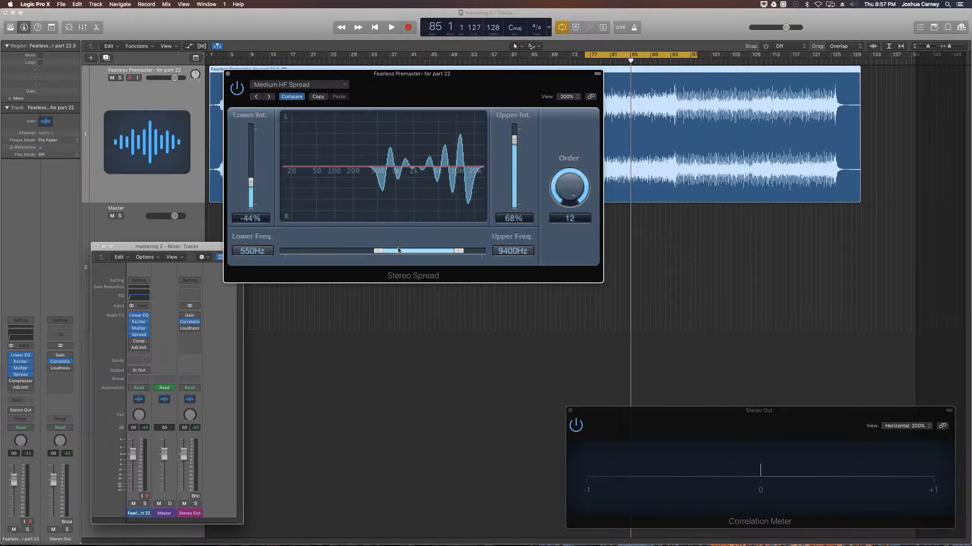
left_click_drag(386, 252, 417, 251)
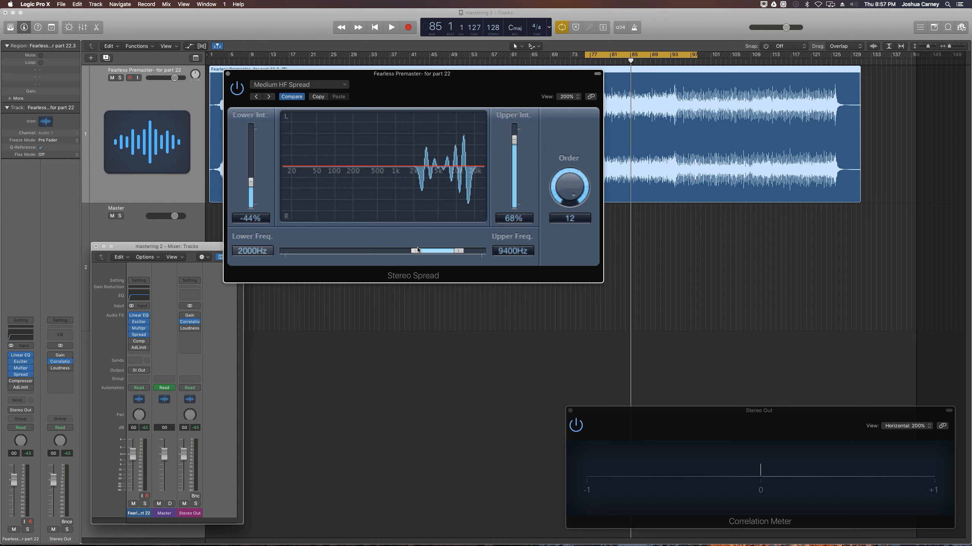
left_click_drag(417, 250, 420, 252)
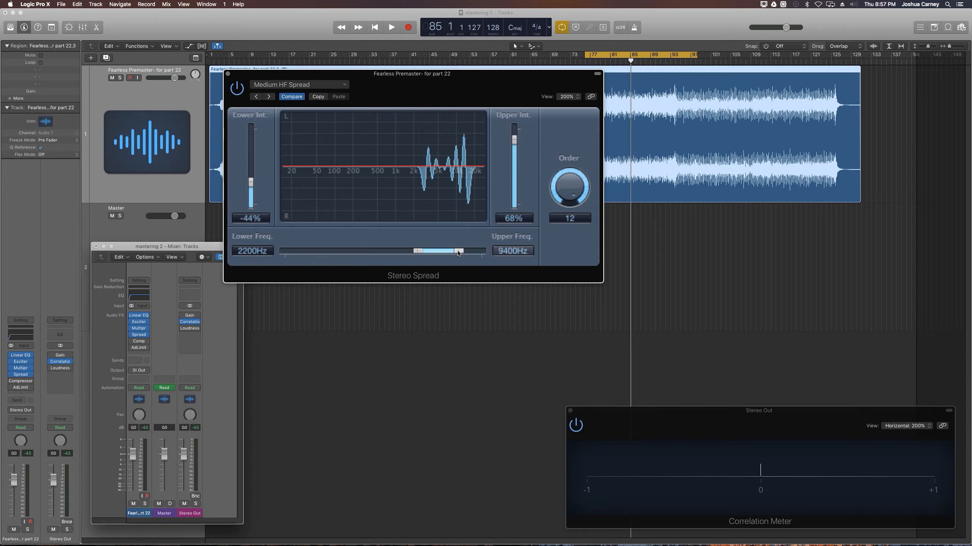
left_click_drag(459, 252, 475, 255)
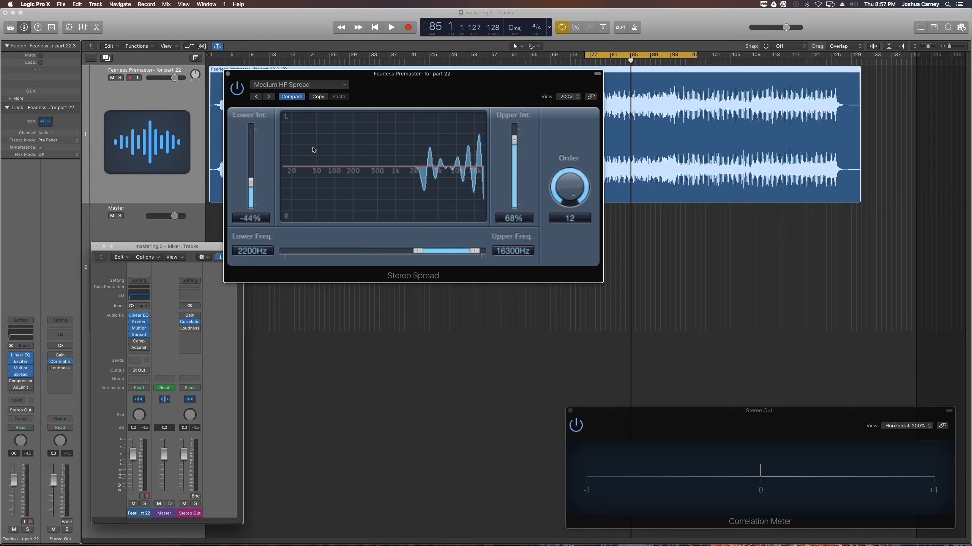
- Play the loop and compare the master with Stereo Spread bypassed and active
left_click(238, 90)
left_click(238, 90)
key("space")
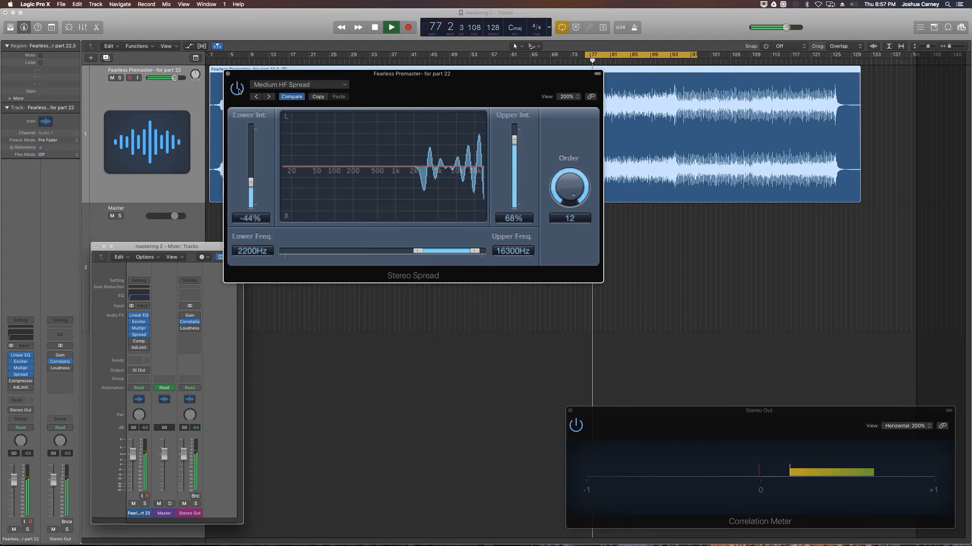
left_click(238, 90)
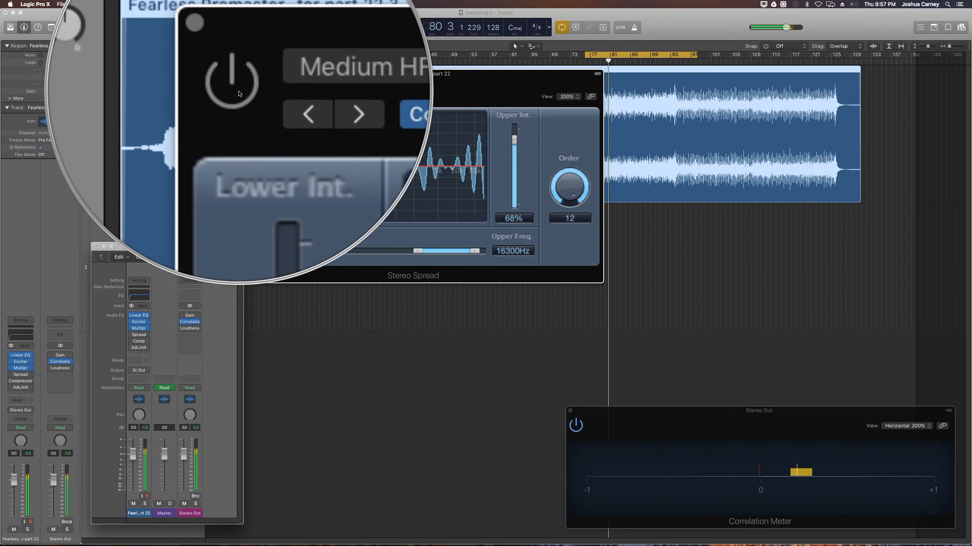
left_click(239, 93)
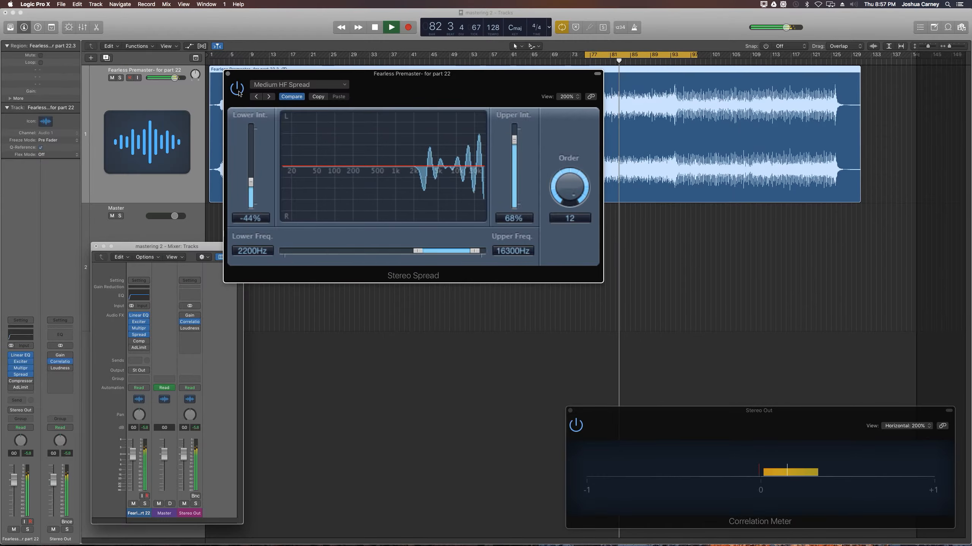
- Close Stereo Spread and bring the mixer back with the Fearless premaster track selected
left_click(228, 74)
left_click(442, 282)
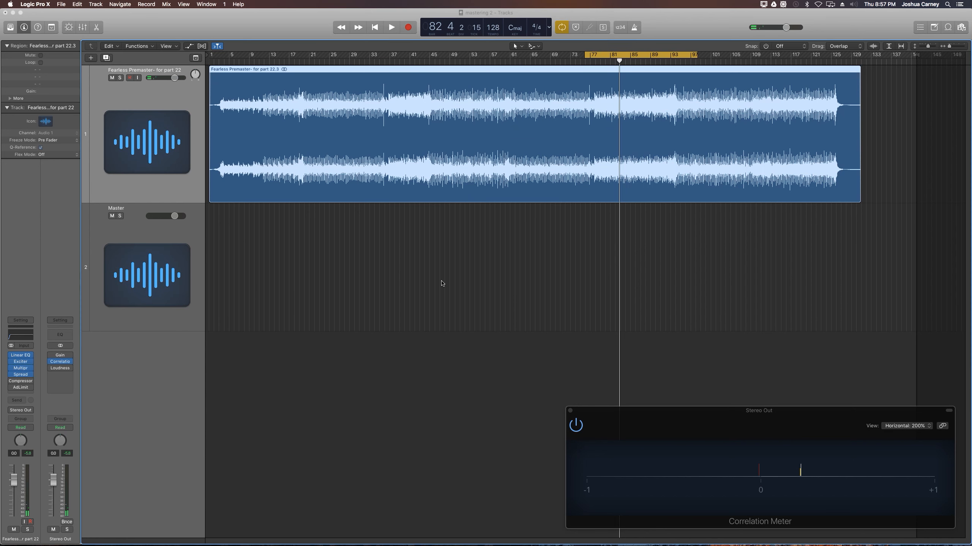
left_click(157, 161)
key("super+2")
- Enable and open the Compressor on the Fearless premaster track and raise its output gain to +9.0 dB
mouse_move(133, 342)
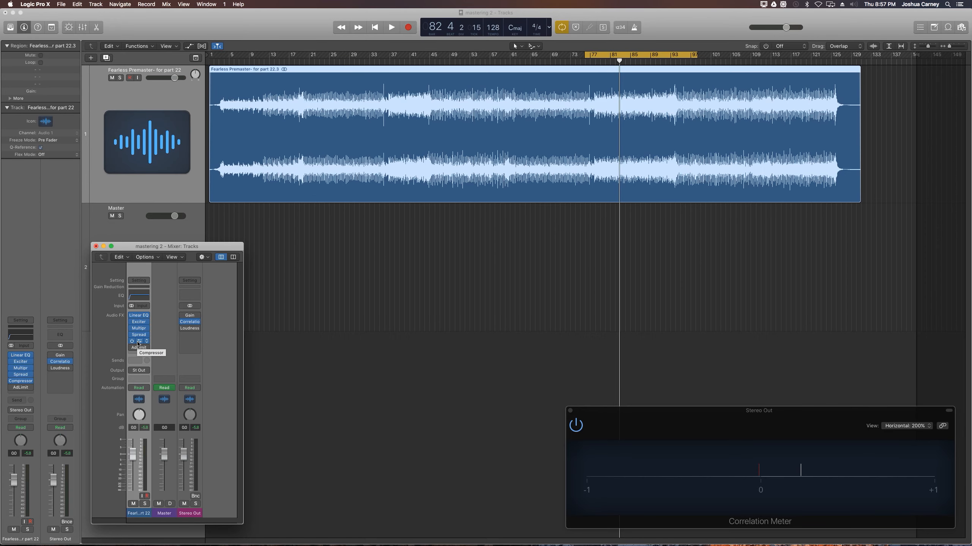
left_click(138, 340)
left_click_drag(277, 71, 299, 56)
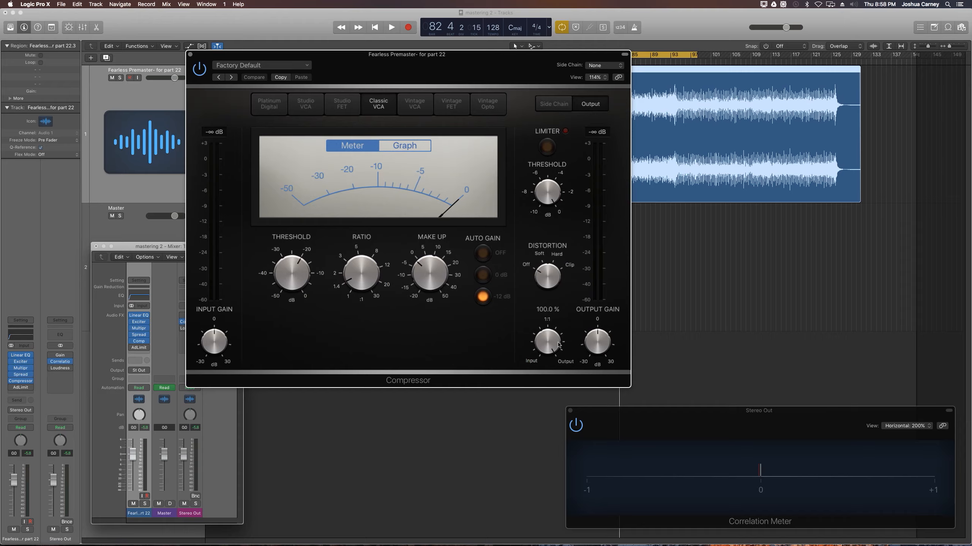
mouse_move(595, 342)
left_mouse_down()
mouse_move(593, 327)
mouse_move(585, 332)
left_mouse_up()
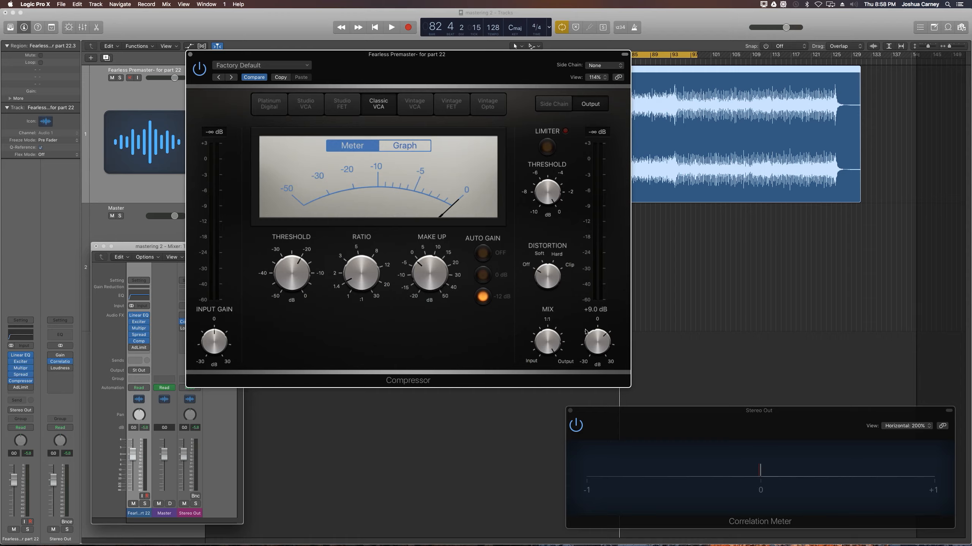
- Reset the Compressor's output gain to 0.0 dB
left_click(601, 345, "alt")
left_click_drag(606, 351, 609, 347)
left_click(597, 350, "alt")
- Raise the Compressor's threshold and ratio slightly and switch Auto Gain off
mouse_move(301, 278)
left_click_drag(301, 277, 299, 272)
mouse_move(362, 285)
left_click_drag(358, 272, 355, 264)
left_click(483, 253)
mouse_move(543, 244)
left_mouse_down()
mouse_move(555, 218)
mouse_move(553, 249)
mouse_move(552, 208)
mouse_move(556, 252)
left_mouse_up()
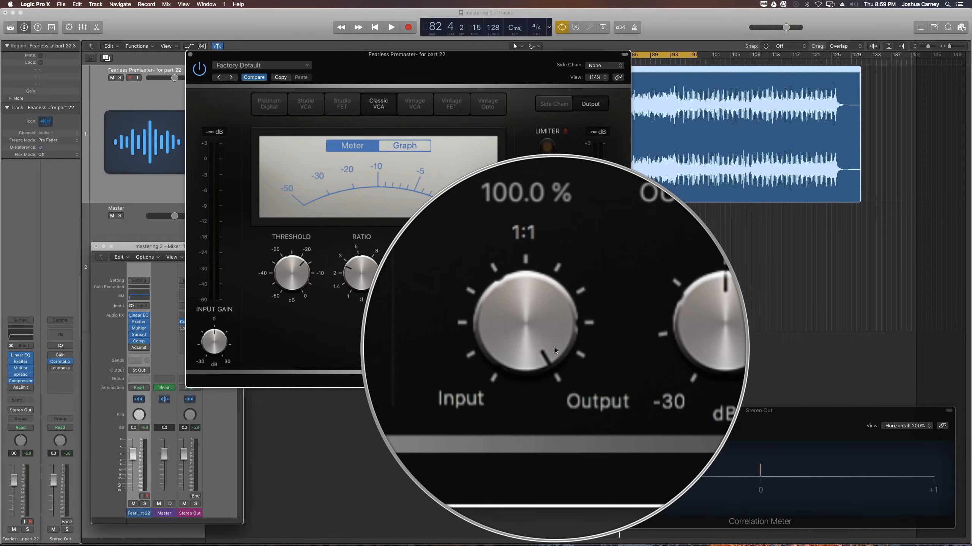
- Sweep the Compressor's Mix down to 0.0 % and bring it back up towards the output signal
left_click_drag(554, 348, 549, 445)
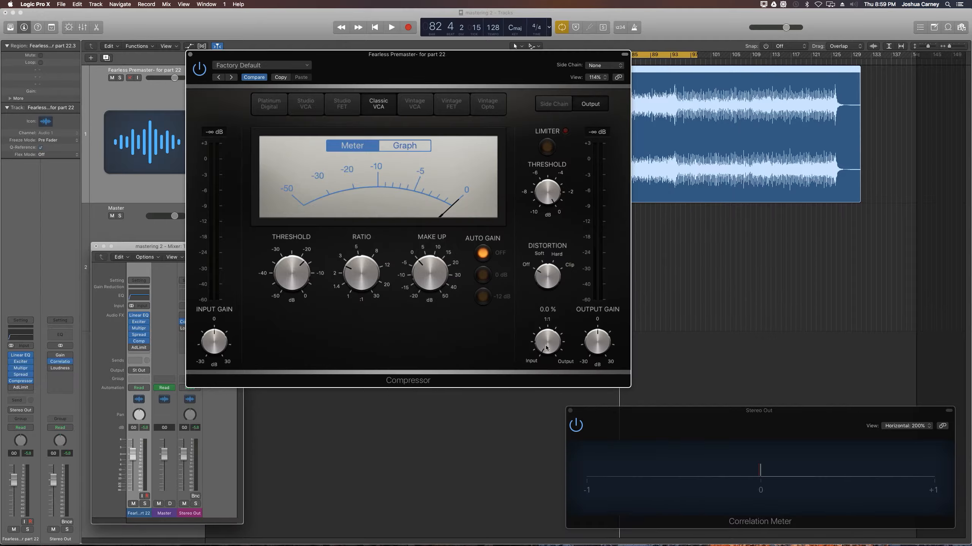
left_click_drag(543, 349, 538, 249)
left_click_drag(550, 343, 545, 389)
- Play the loop and compare the master with the Compressor bypassed and active
key("space")
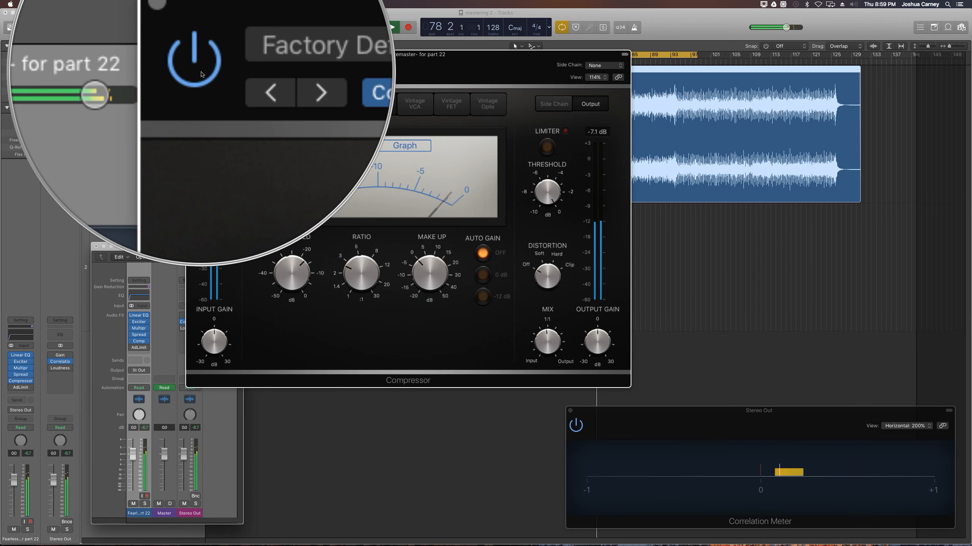
left_click(201, 75)
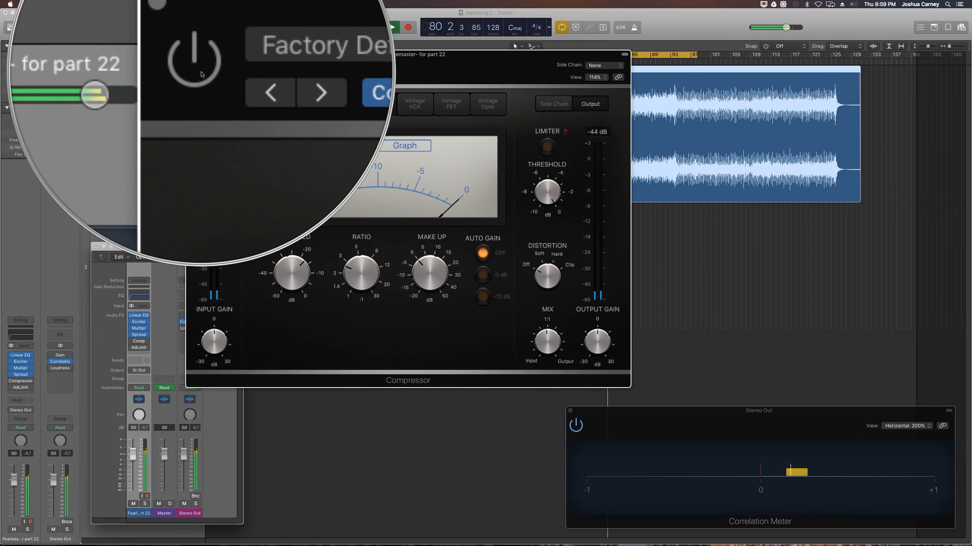
left_click(202, 74)
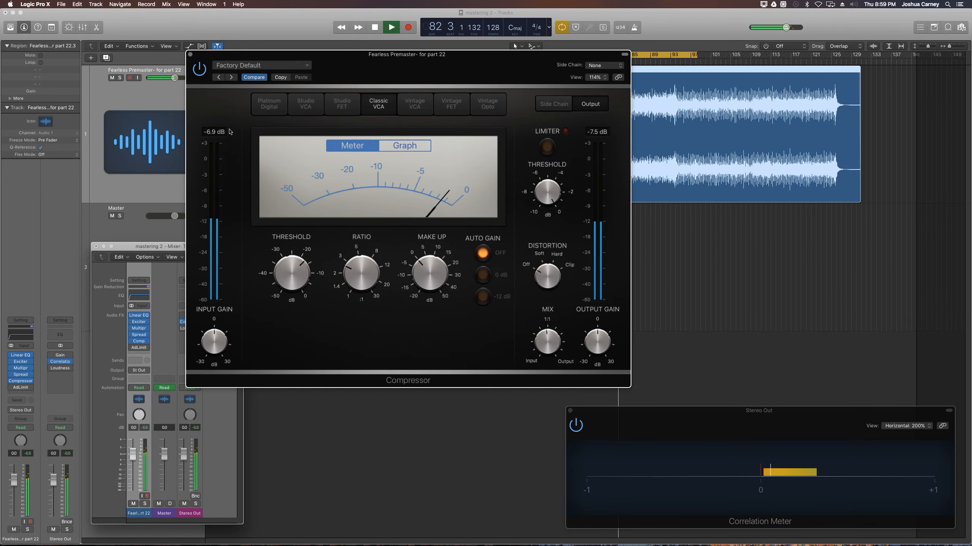
key("space")
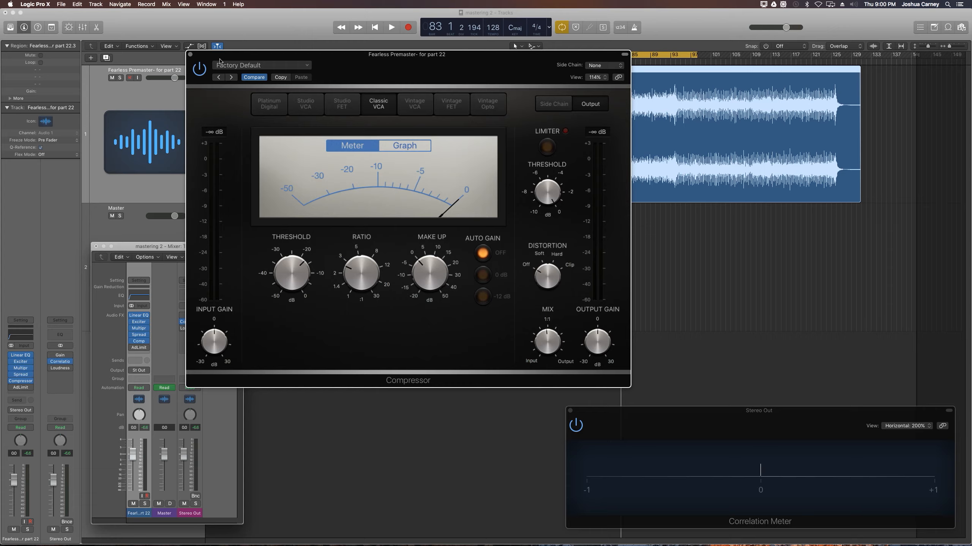
mouse_move(604, 348)
- Close the Compressor, then enable and open the Adaptive Limiter on the Fearless premaster track
left_click(190, 55)
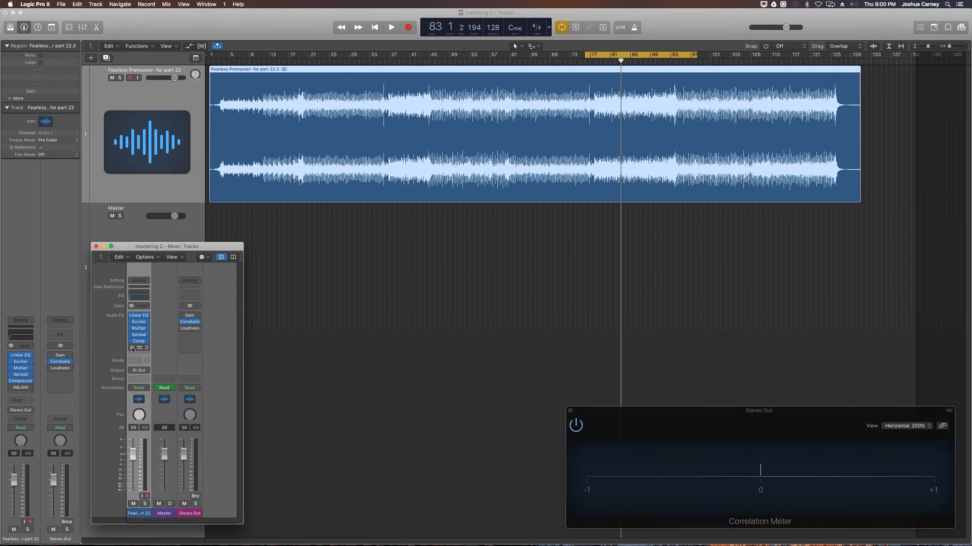
left_click(131, 347)
left_click(144, 348)
left_click_drag(283, 147, 356, 71)
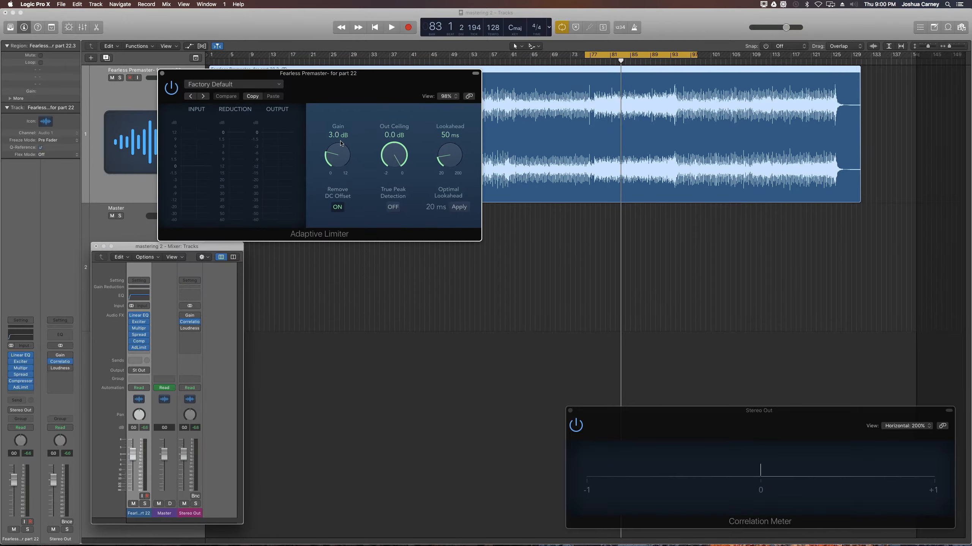
- Set the Adaptive Limiter's gain to 0.0 dB and its out ceiling to -0.1 dB
left_click_drag(337, 155, 350, 202)
left_click_drag(396, 157, 396, 160)
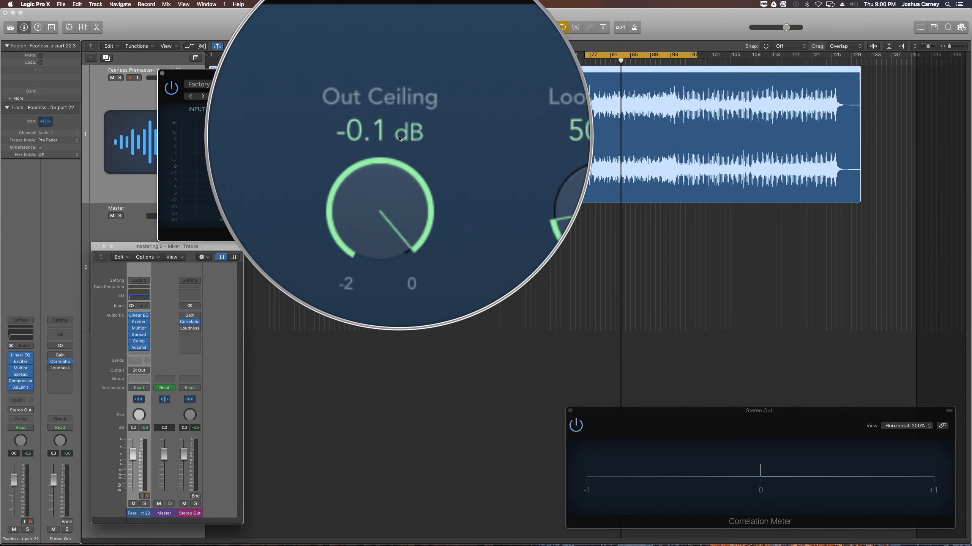
mouse_move(341, 160)
left_mouse_down()
mouse_move(346, 80)
mouse_move(342, 172)
left_mouse_up()
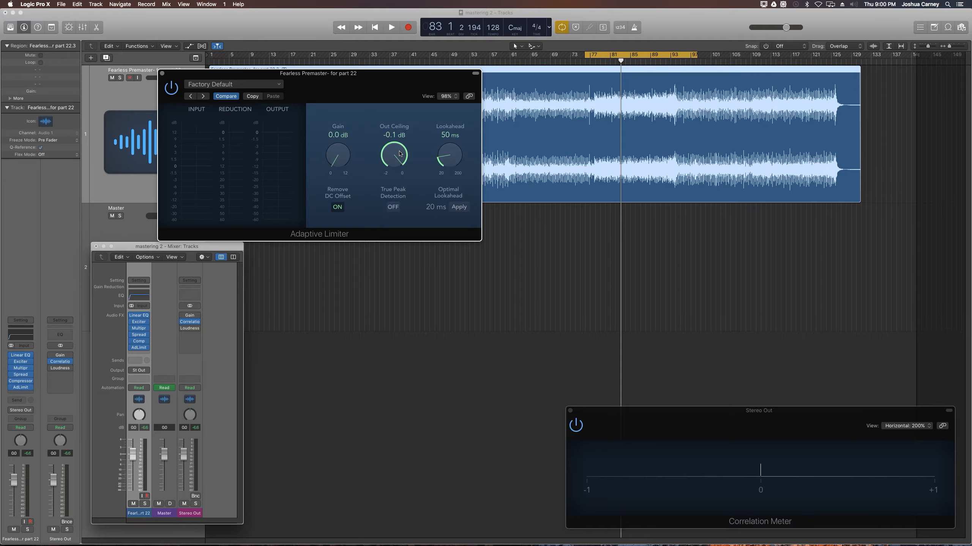
- Turn on True Peak Detection in the Adaptive Limiter and leave Remove DC Offset on
left_click(392, 207)
mouse_move(386, 163)
left_mouse_down()
mouse_move(381, 152)
mouse_move(390, 166)
left_mouse_up()
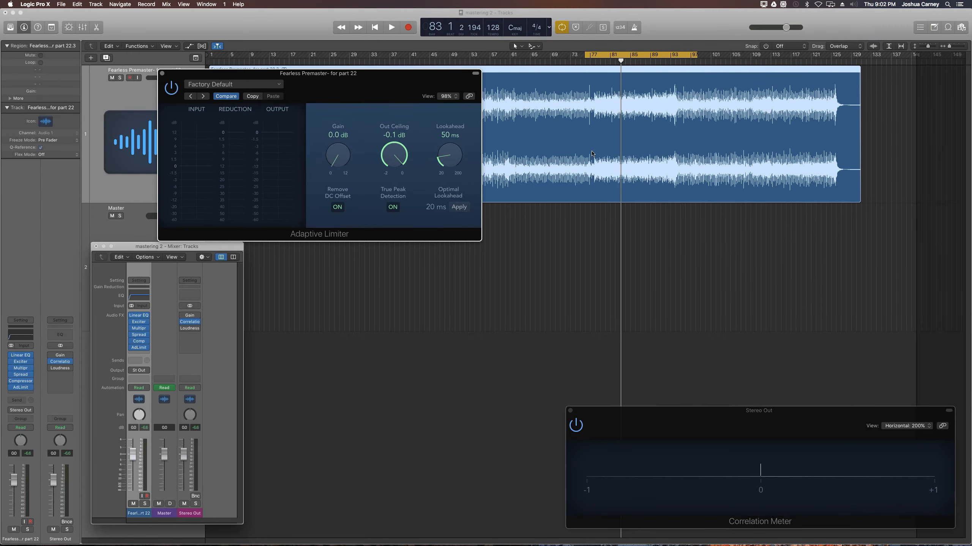
double_click(342, 207)
- Enable and open the Loudness Meter on the Stereo Out channel and try starting and pausing its measurement
left_click(182, 329)
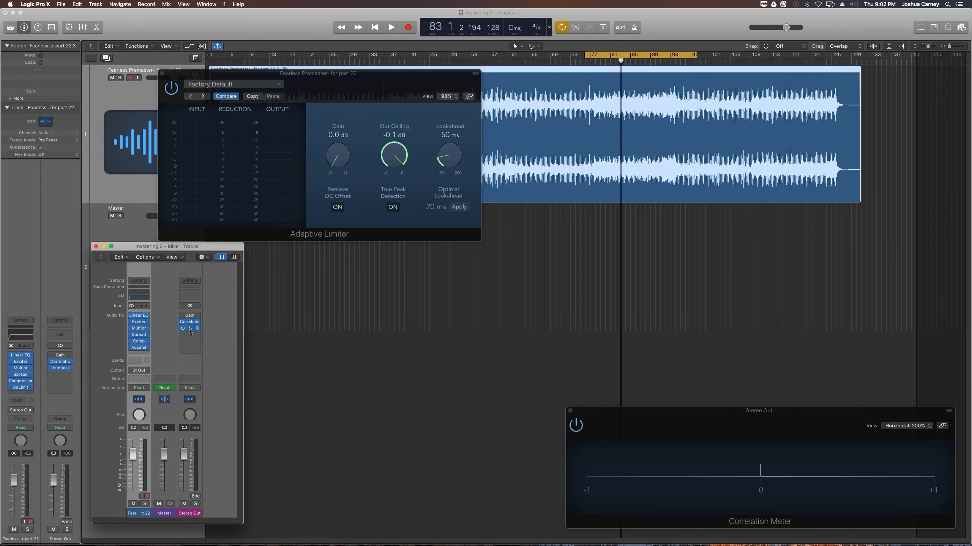
left_click(190, 329)
left_click_drag(101, 36, 762, 94)
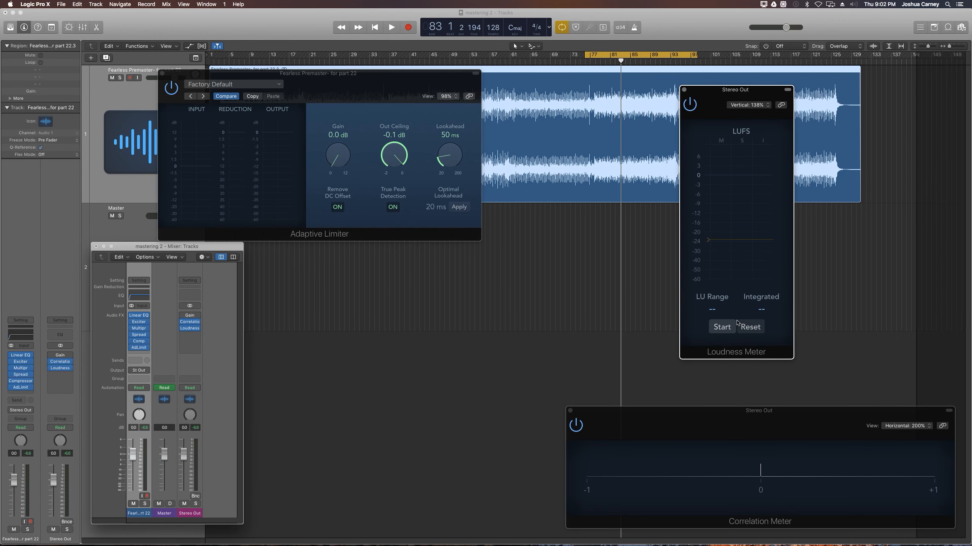
left_click(728, 330)
left_click(728, 329)
- Enlarge the Loudness Meter to 200% and place it above the Correlation Meter, clear of the Adaptive Limiter
left_click_drag(718, 86, 672, 9)
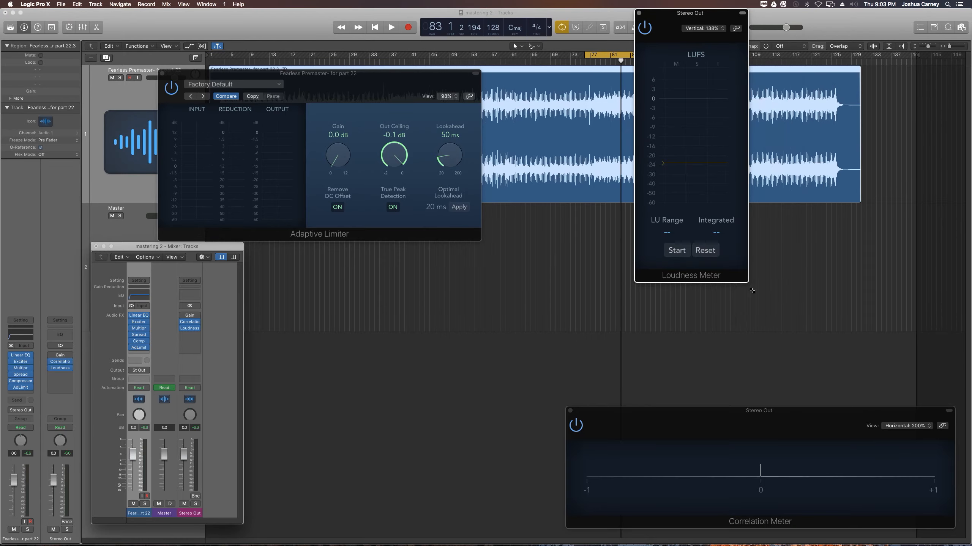
left_click_drag(752, 291, 880, 402)
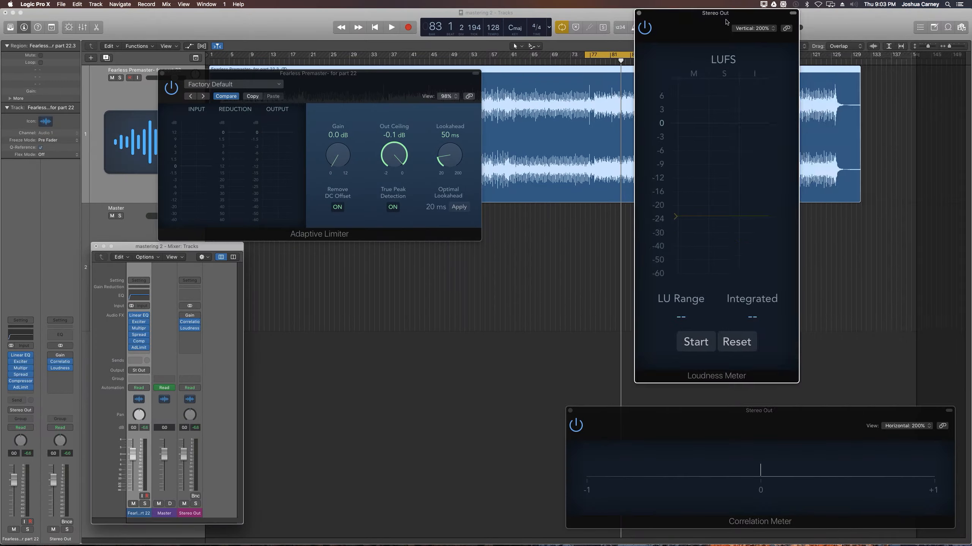
left_click_drag(725, 21, 819, 30)
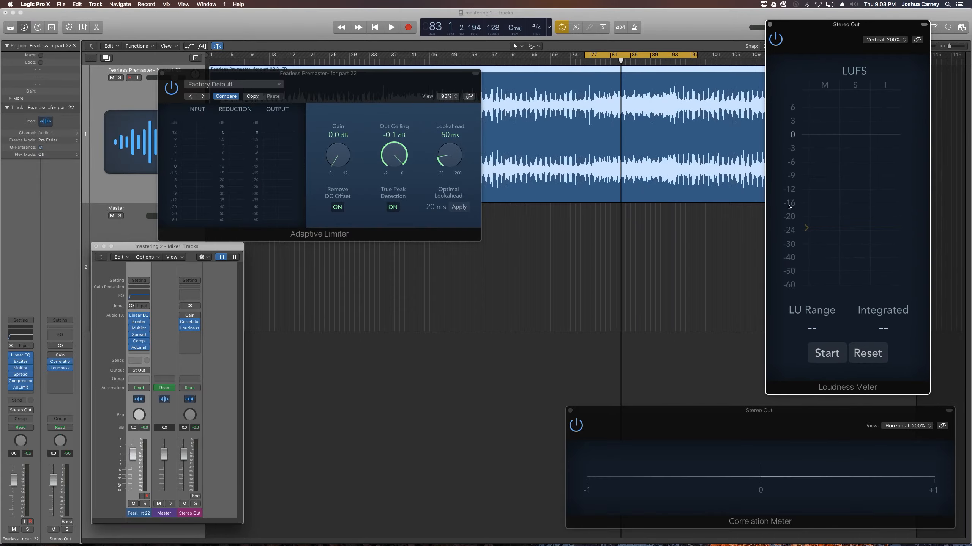
- Set the Loudness Meter's target level line to about -10 LUFS
left_click_drag(806, 228, 802, 180)
mouse_move(809, 181)
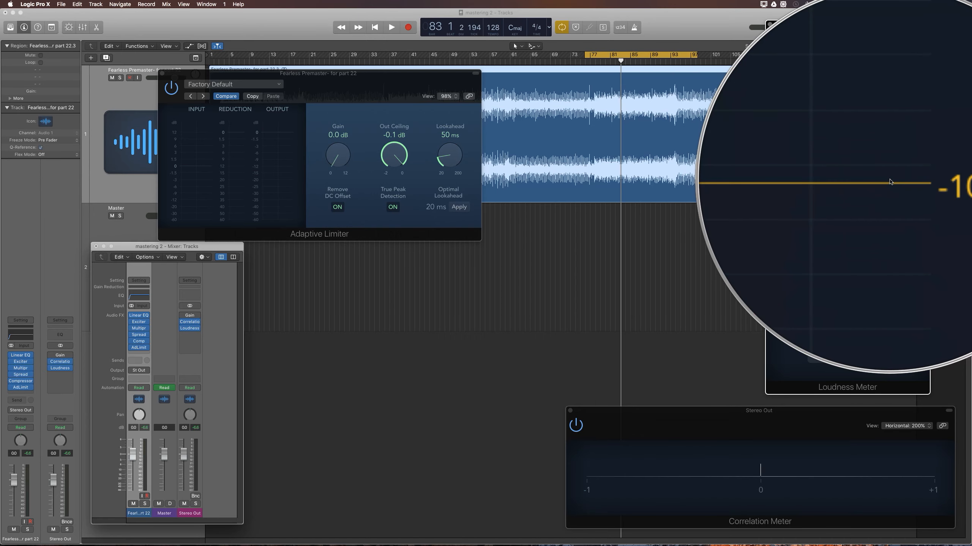
left_click_drag(890, 181, 858, 135)
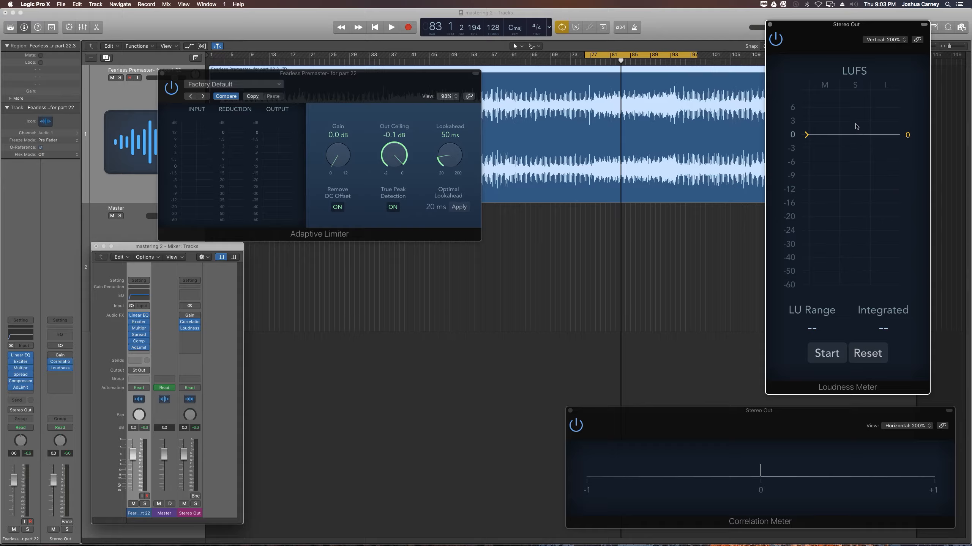
left_click_drag(856, 126, 825, 181)
- Enlarge the Adaptive Limiter window to 125% and place it between the mixer and the Loudness Meter
left_click_drag(325, 74, 426, 148)
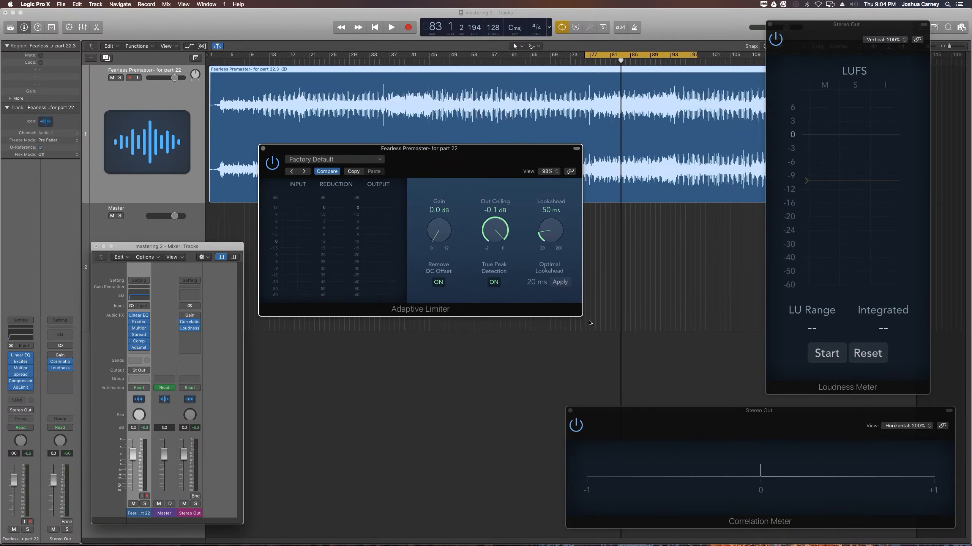
left_click_drag(582, 316, 669, 349)
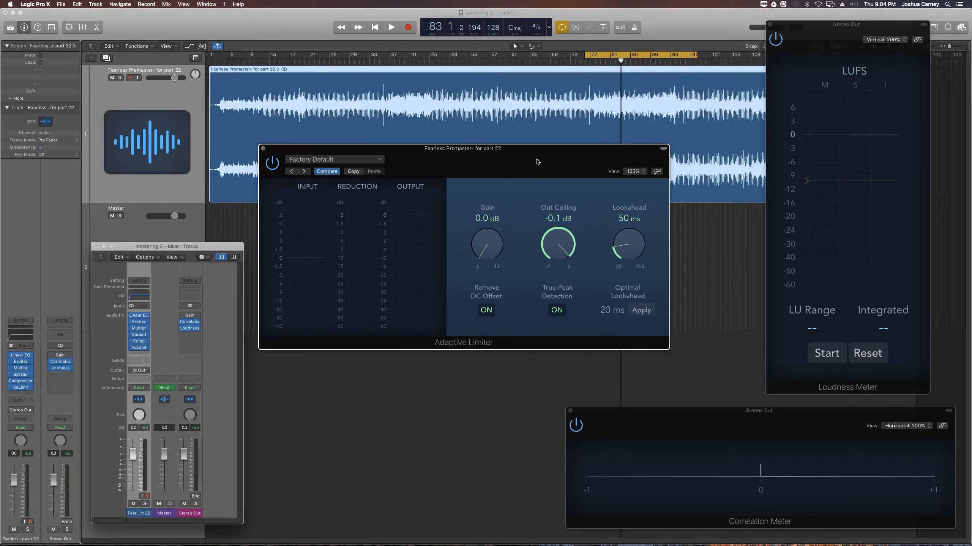
left_click_drag(533, 150, 553, 188)
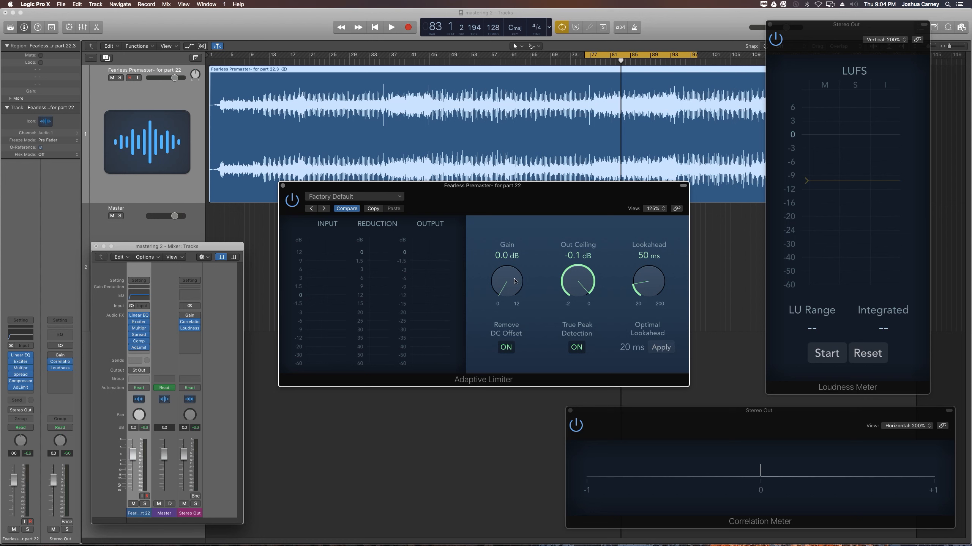
- Raise the Adaptive Limiter's gain to 2.3 dB and start the Loudness Meter's integrated measurement
mouse_move(514, 278)
left_mouse_down()
mouse_move(512, 260)
mouse_move(520, 264)
left_mouse_up()
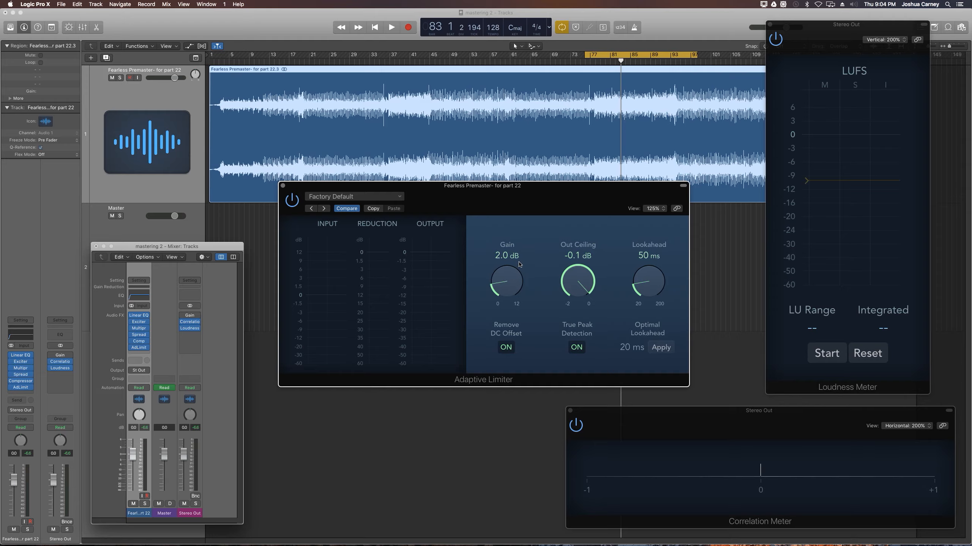
left_click(829, 353)
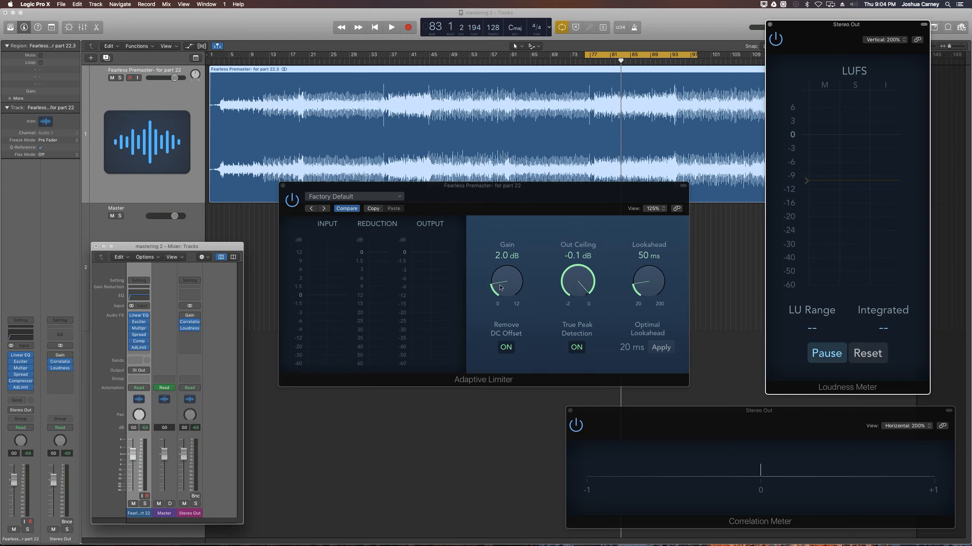
left_click_drag(500, 287, 500, 284)
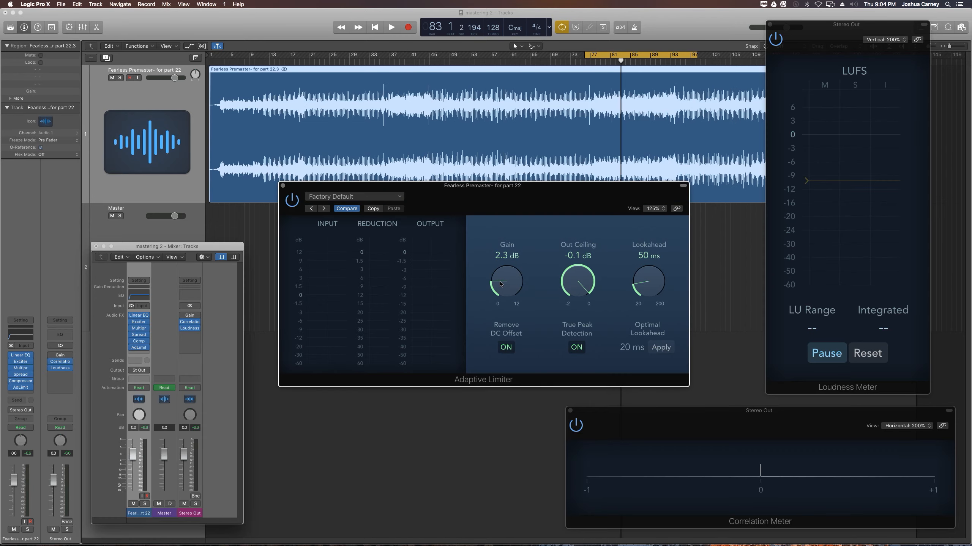
- Open the Compressor to check its output gain, then close it
left_click(138, 341)
mouse_move(597, 345)
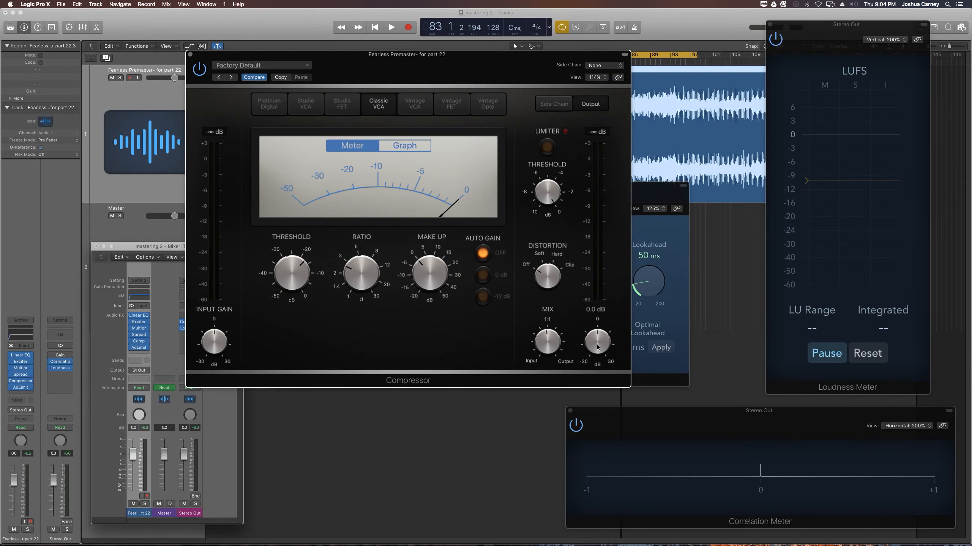
left_click(190, 55)
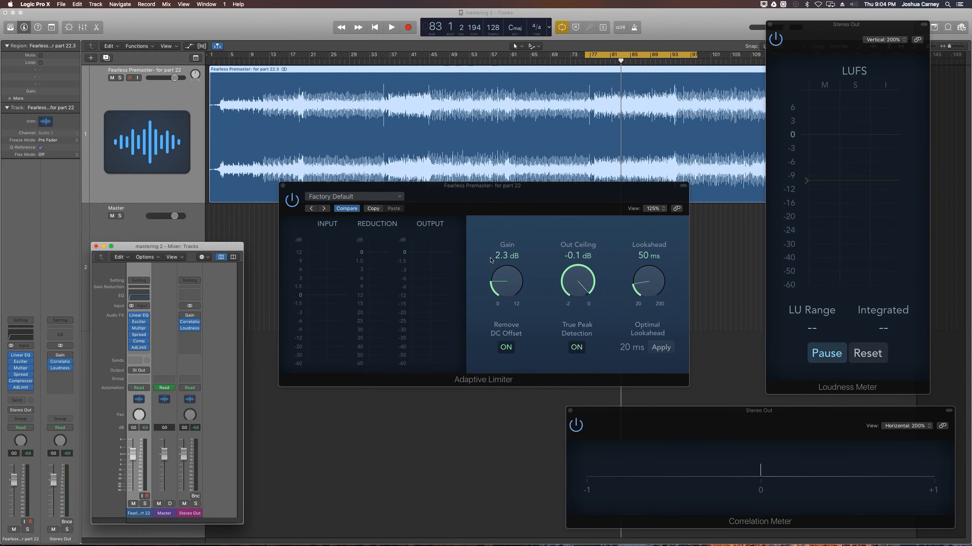
- Measure the loop's loudness during playback with the Adaptive Limiter's gain raised to 7.0 dB, then lower the gain to 4.9 dB
key("space")
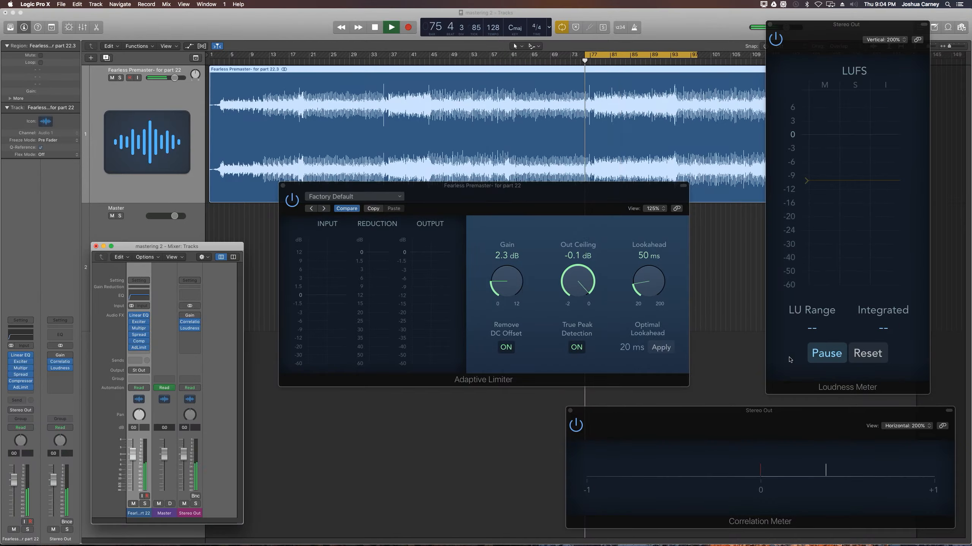
left_click(865, 355)
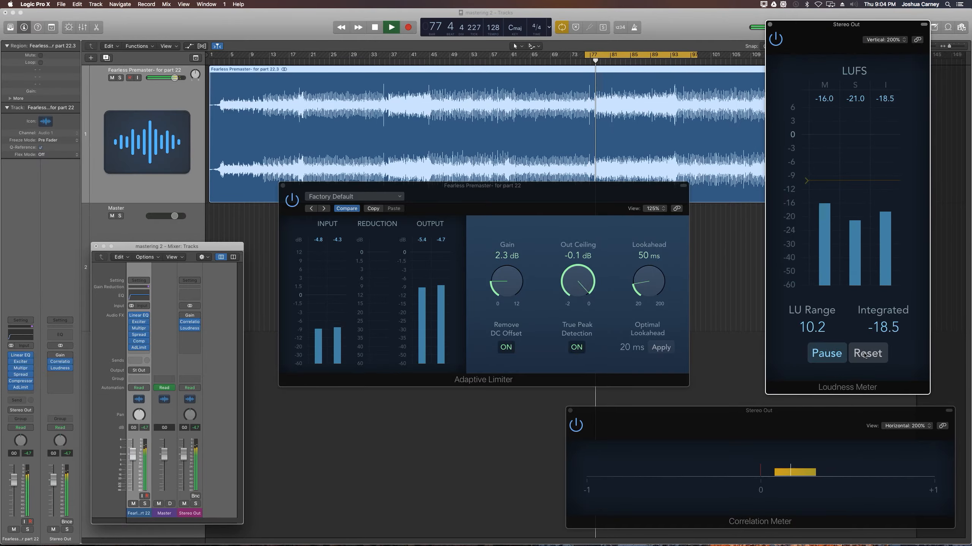
left_click_drag(505, 284, 503, 244)
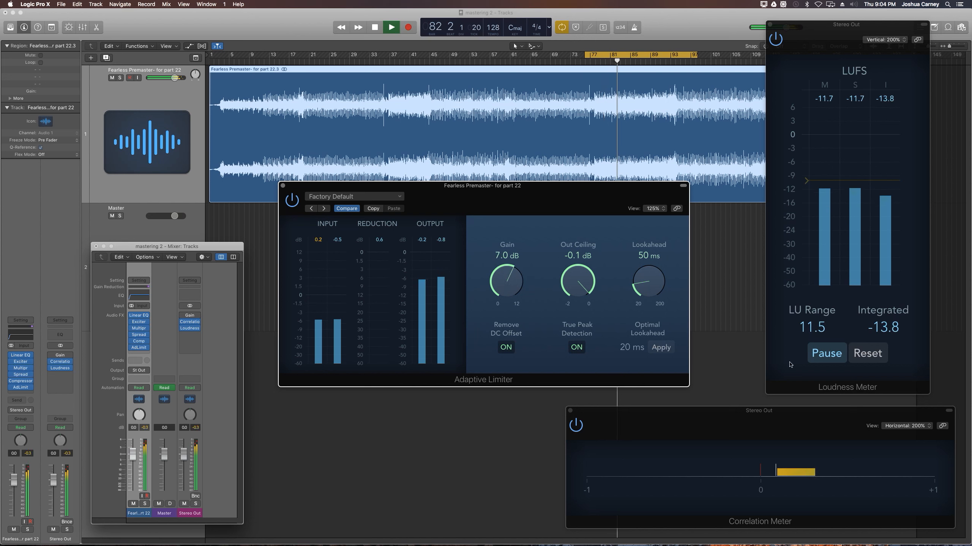
left_click(867, 354)
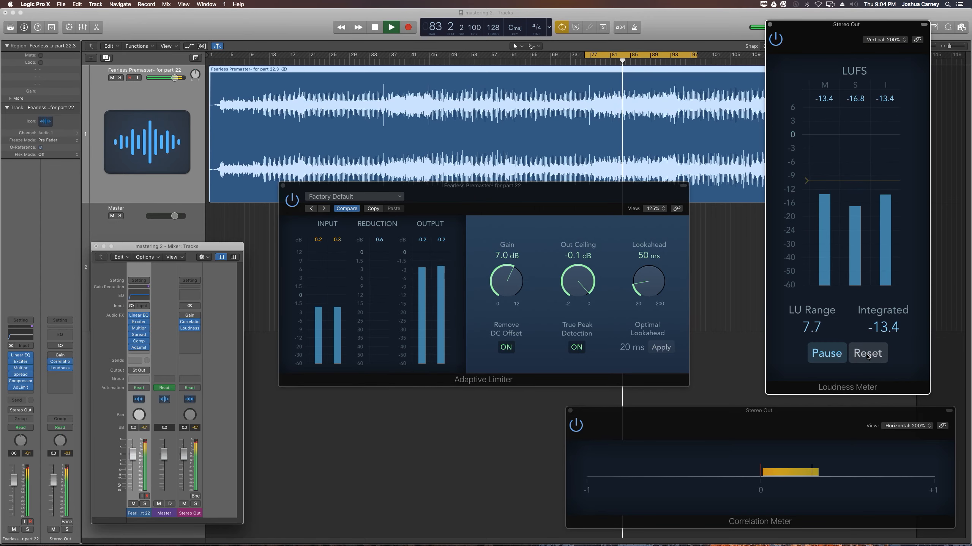
key("space")
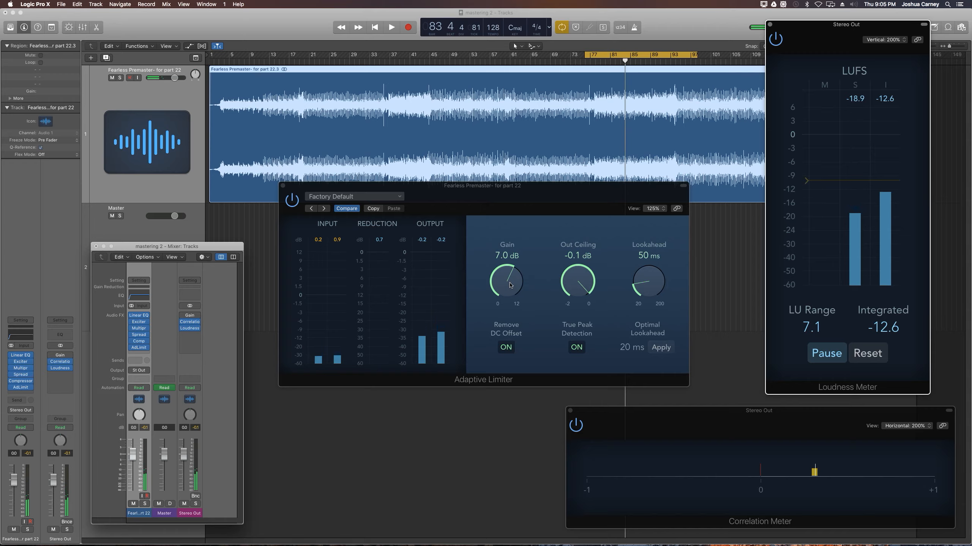
left_click_drag(509, 288, 508, 301)
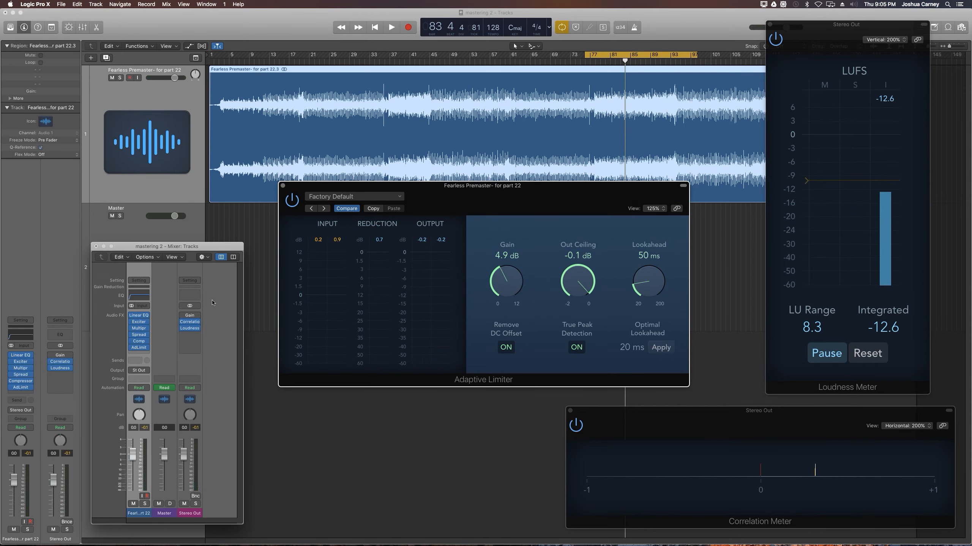
- Bypass the Adaptive Limiter and play the loop to check the Compressor's output level, then close the Compressor and bring the mixer back
left_click(132, 349)
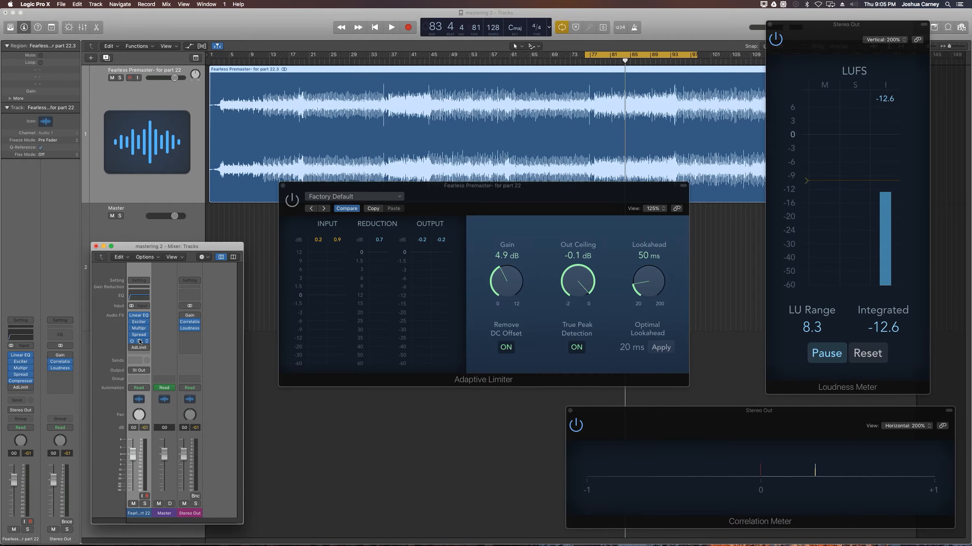
left_click(139, 341)
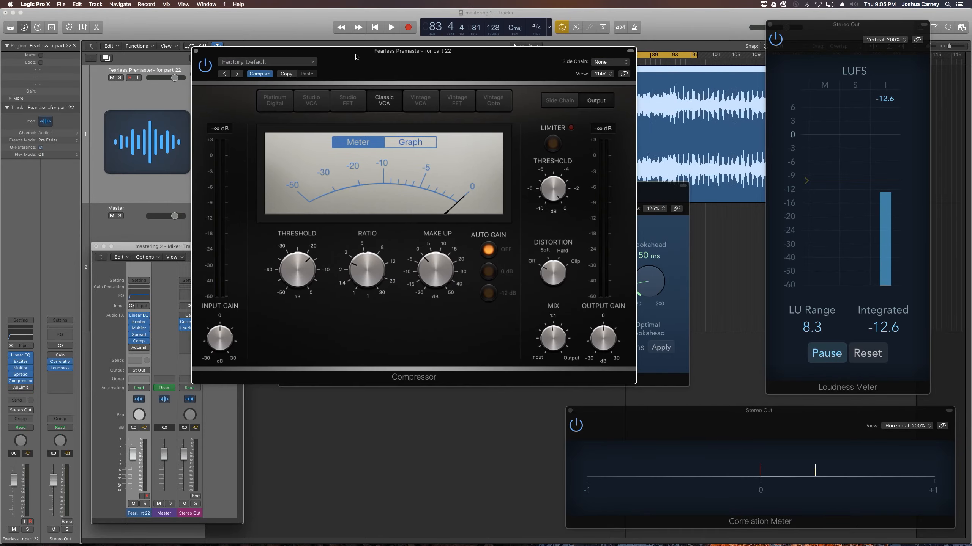
left_click_drag(599, 337, 598, 333)
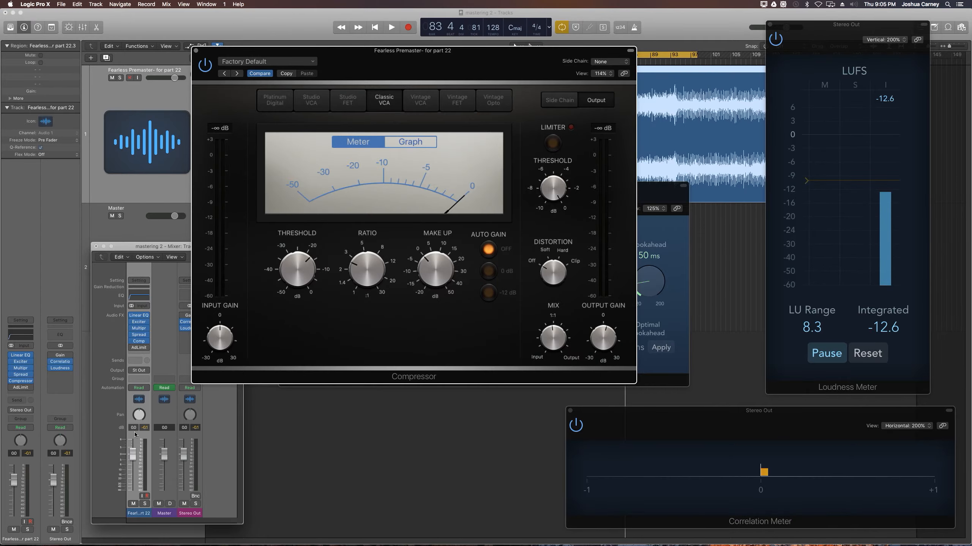
key("space")
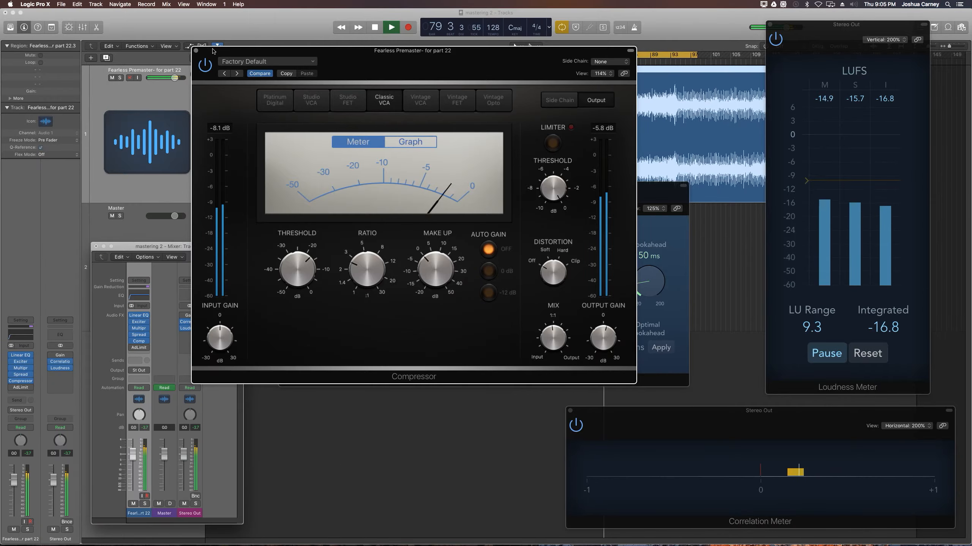
left_click_drag(206, 50, 259, 174)
left_click(667, 62)
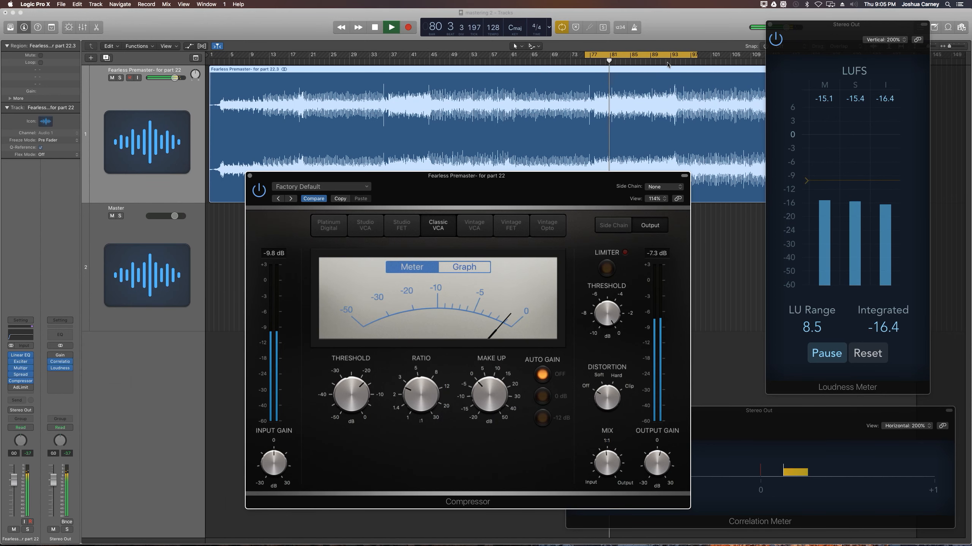
left_click_drag(438, 160, 329, 92)
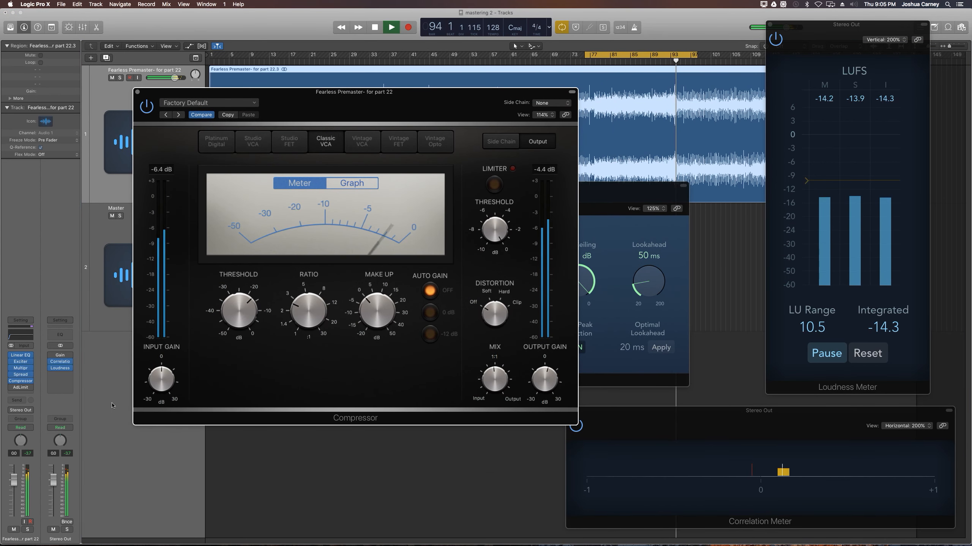
key("space")
left_click(137, 92)
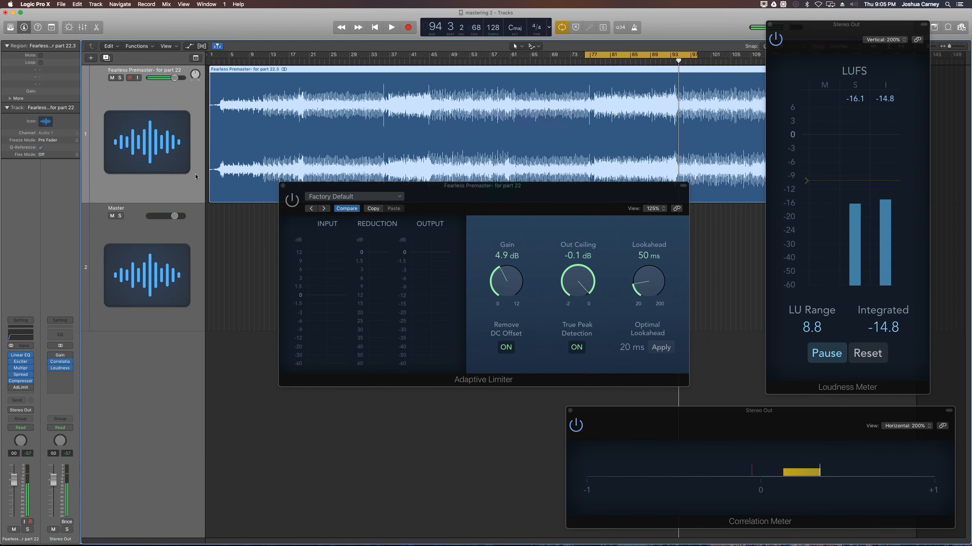
key("super+2")
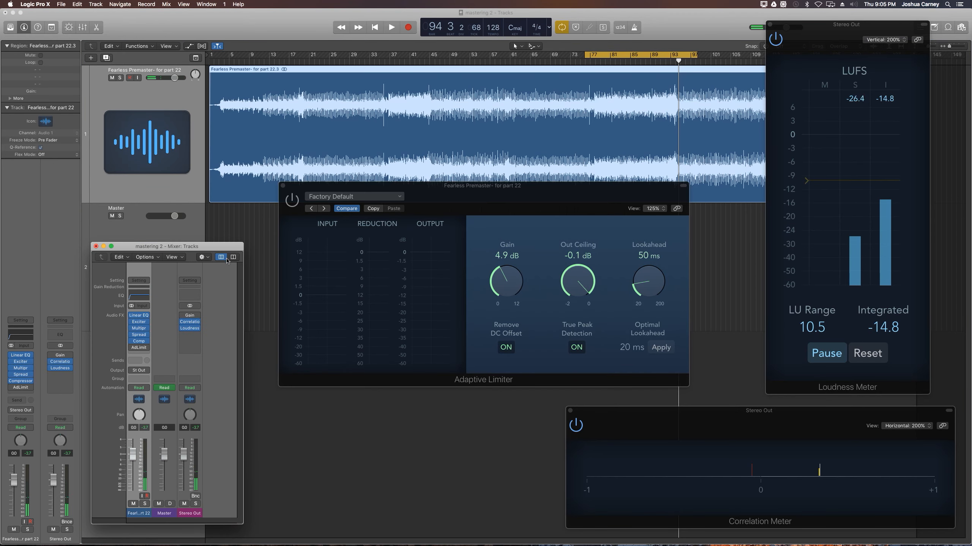
- Re-enable the Adaptive Limiter, raise its gain to 6.3 dB and measure the loop's integrated loudness from a fresh reset
left_click_drag(478, 189, 474, 187)
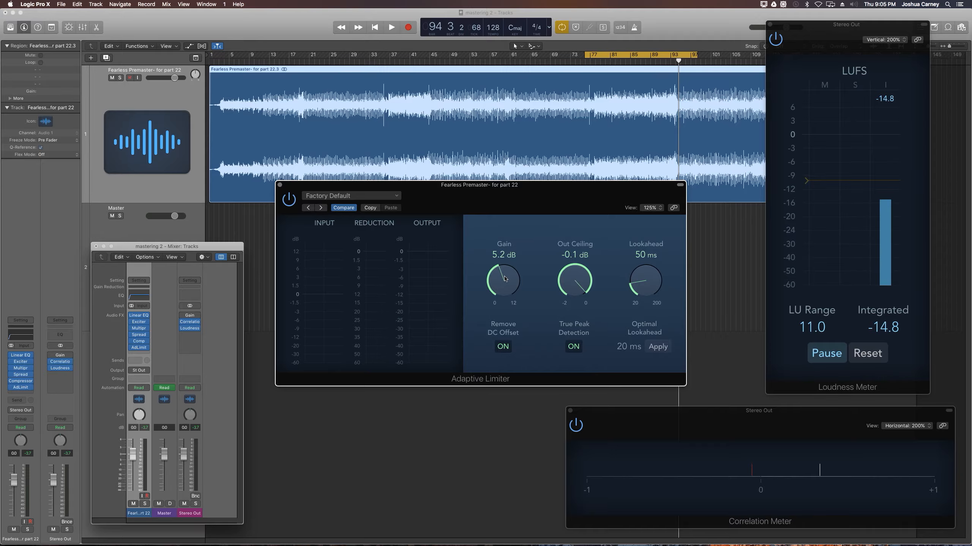
key("space")
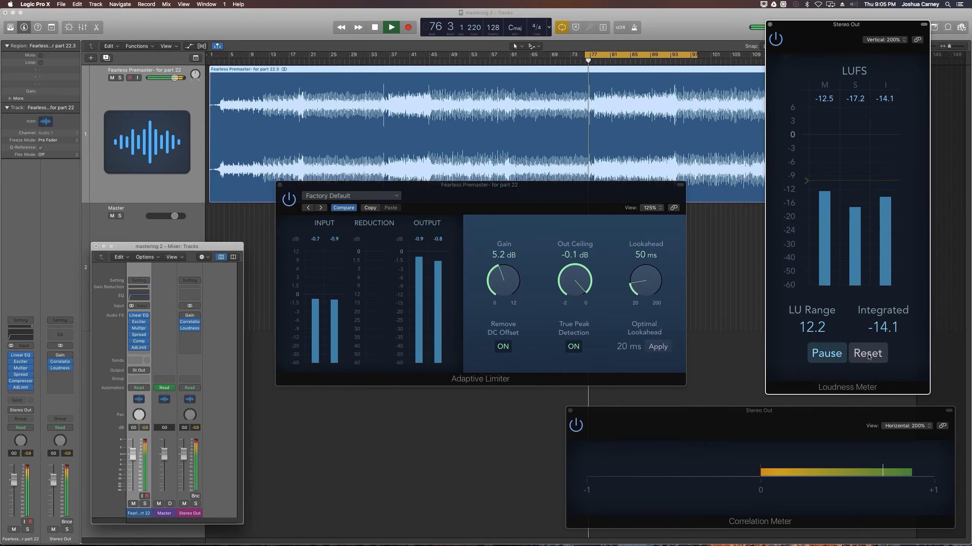
left_click_drag(501, 287, 500, 277)
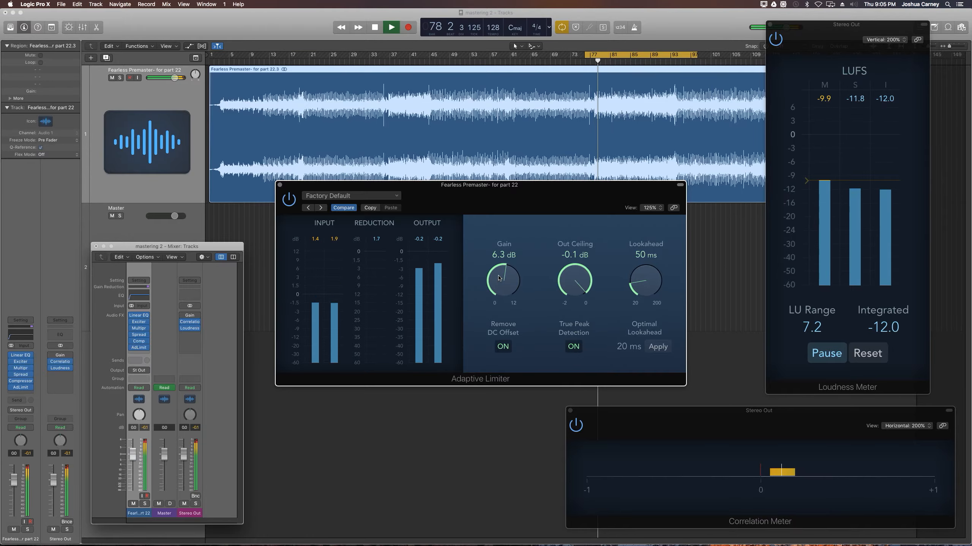
left_click(877, 352)
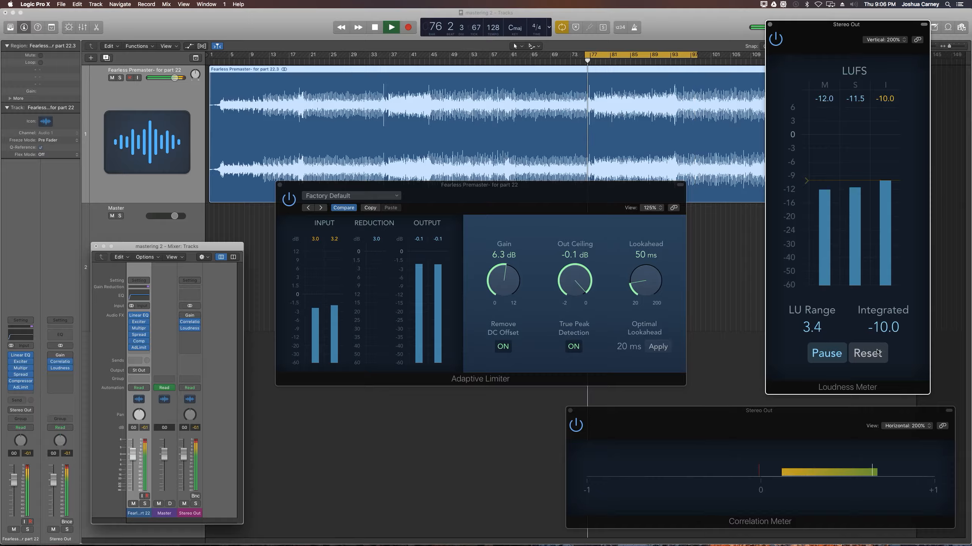
key("space")
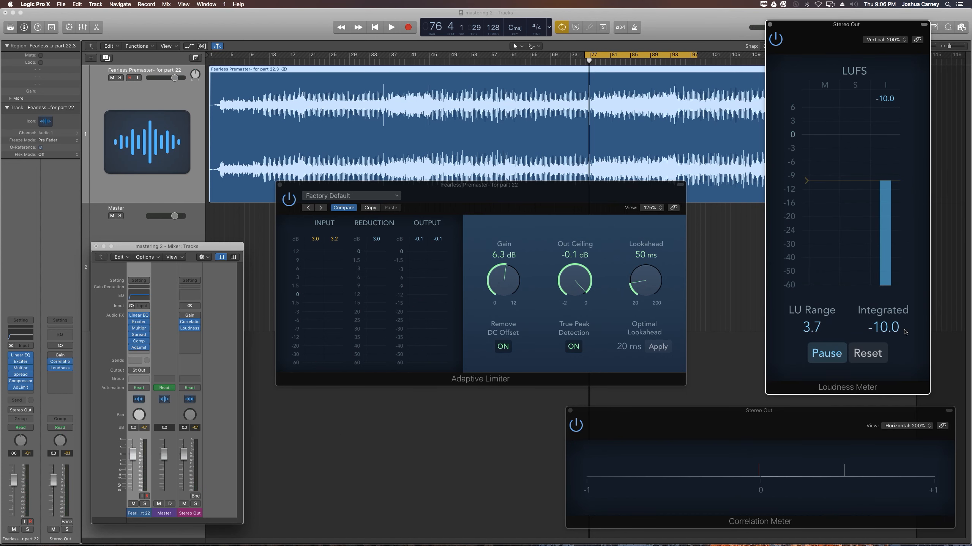
- Reset the Loudness Meter and close it, then move the Adaptive Limiter window away from the mixer
left_click(875, 351)
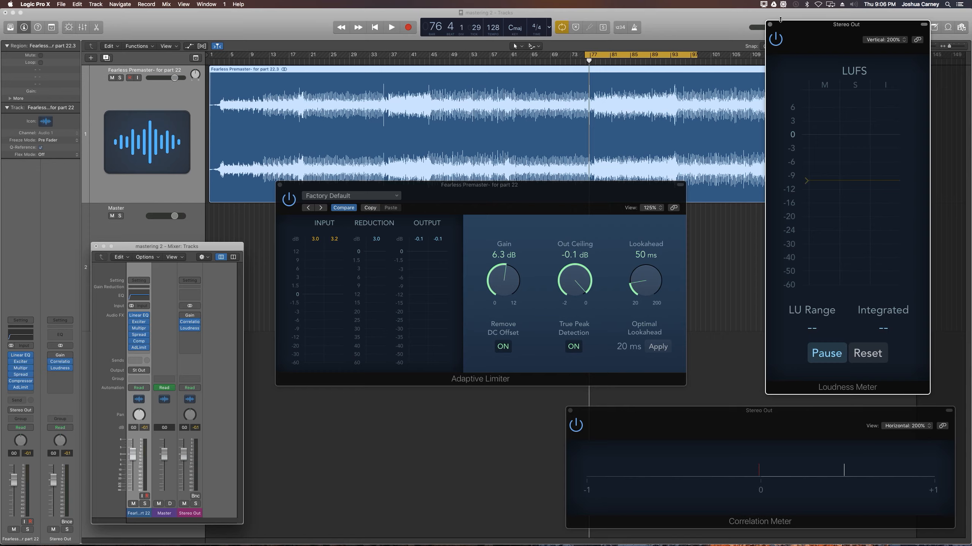
left_click(770, 24)
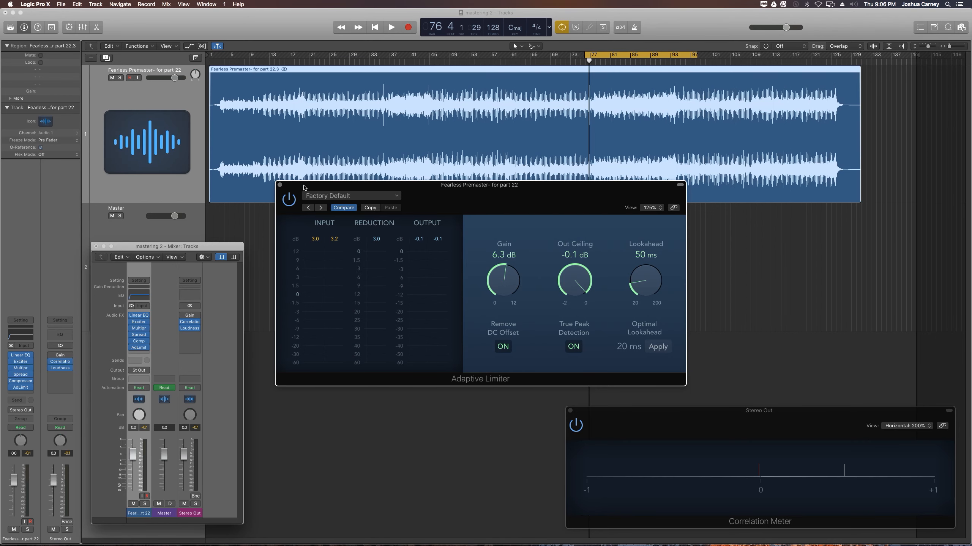
left_click_drag(304, 188, 552, 198)
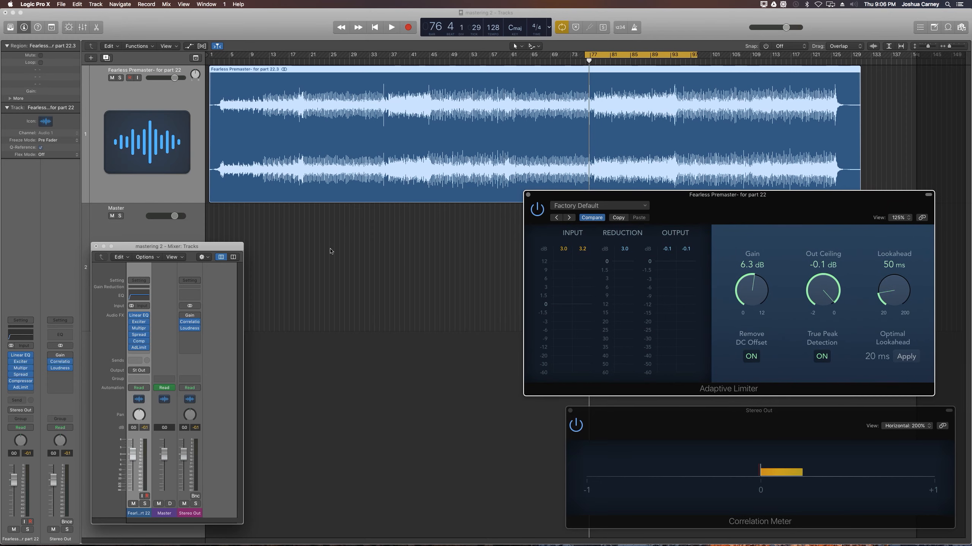
- Set the Linear Phase EQ's high shelf to 11000 Hz and +1.0 dB, then close the EQ and the Adaptive Limiter
left_click(140, 316)
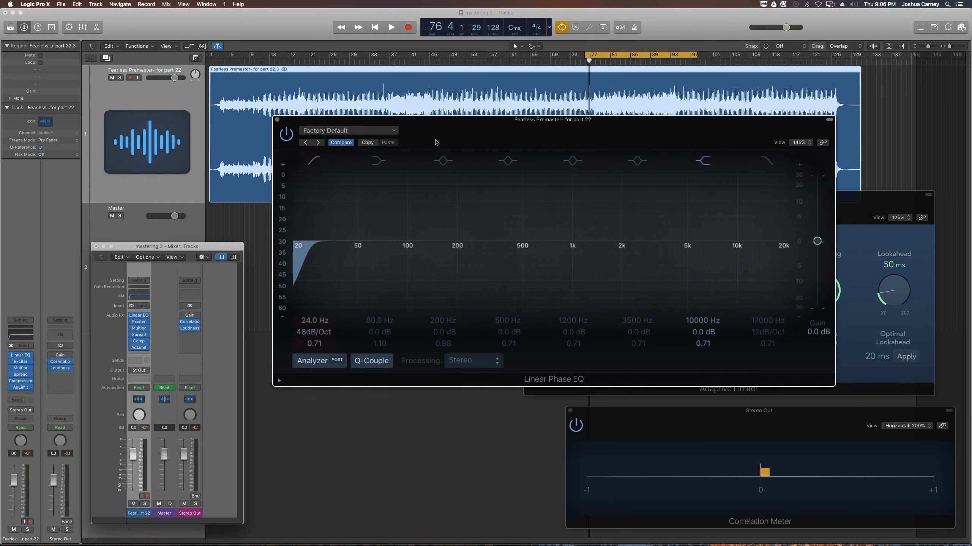
left_click_drag(449, 125, 346, 125)
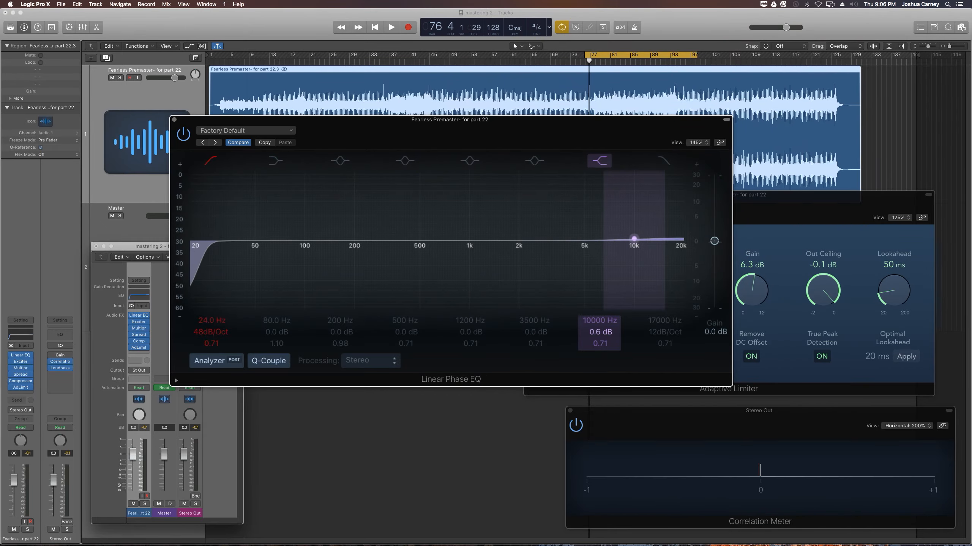
left_click_drag(634, 238, 649, 237)
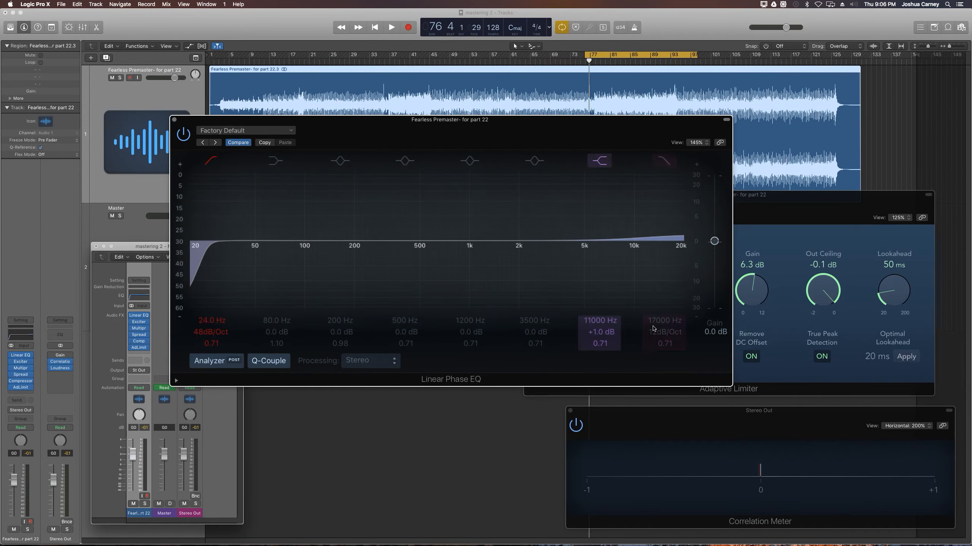
left_click(174, 121)
left_click_drag(597, 197, 493, 191)
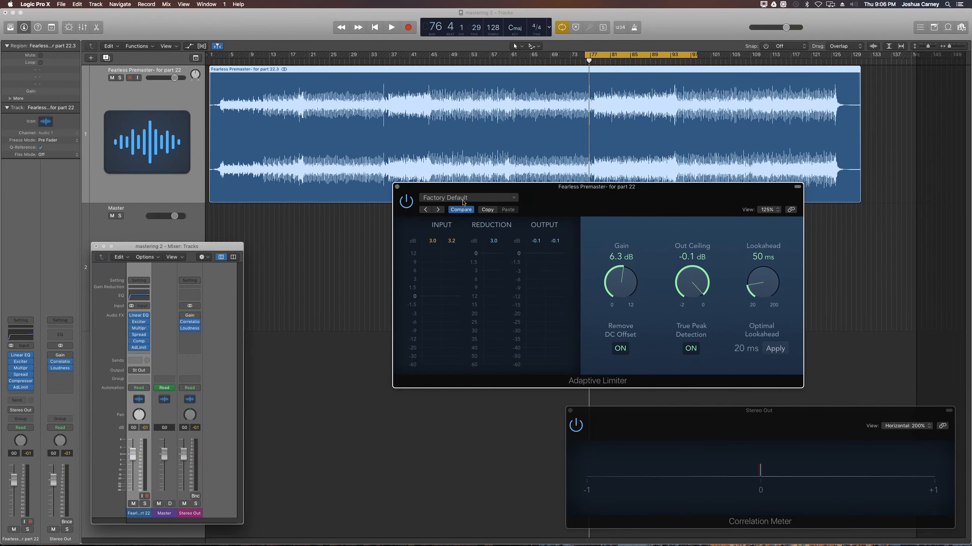
left_click(397, 187)
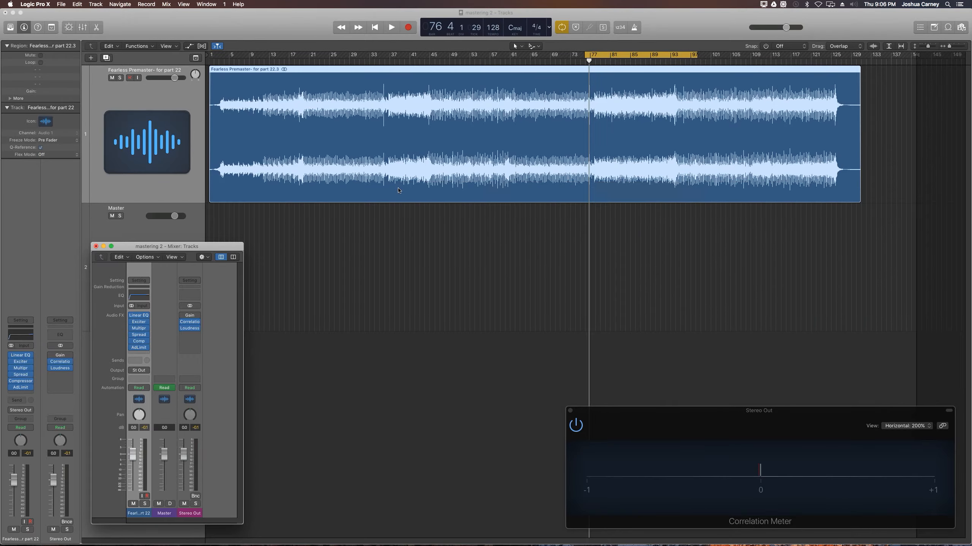
- Switch on Mono in the Gain plug-in on Stereo Out, then turn off cycling and return the playhead to the start
left_click(192, 317)
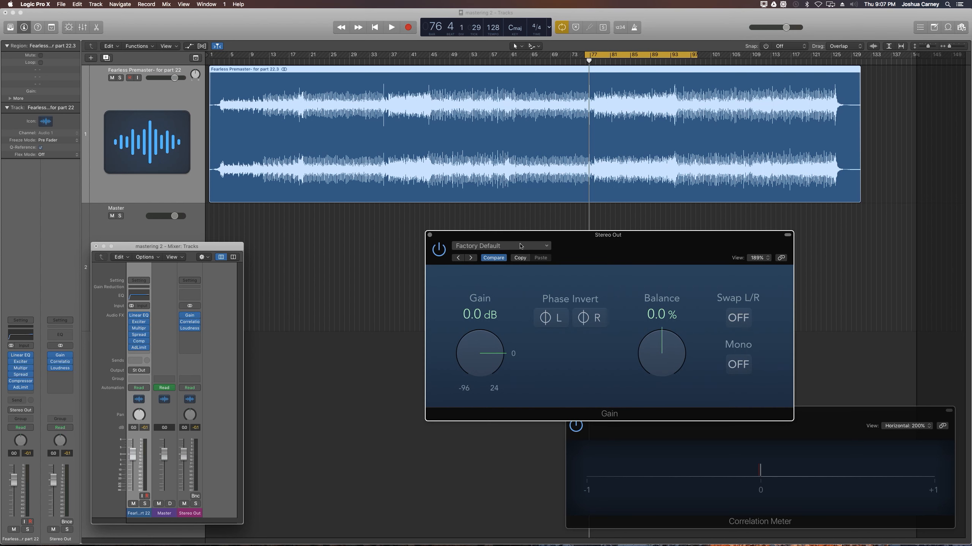
left_click_drag(519, 237, 380, 195)
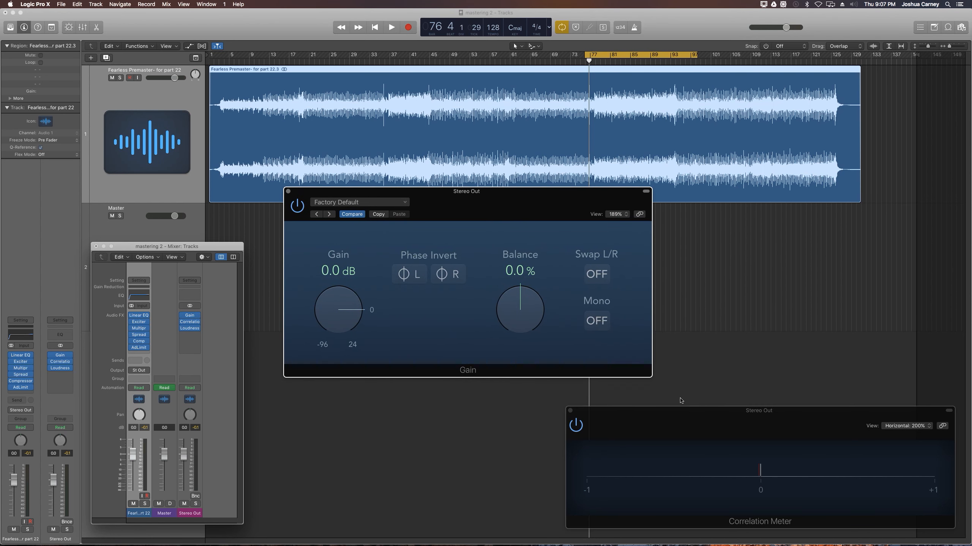
left_click(596, 321)
key("c")
key("Return")
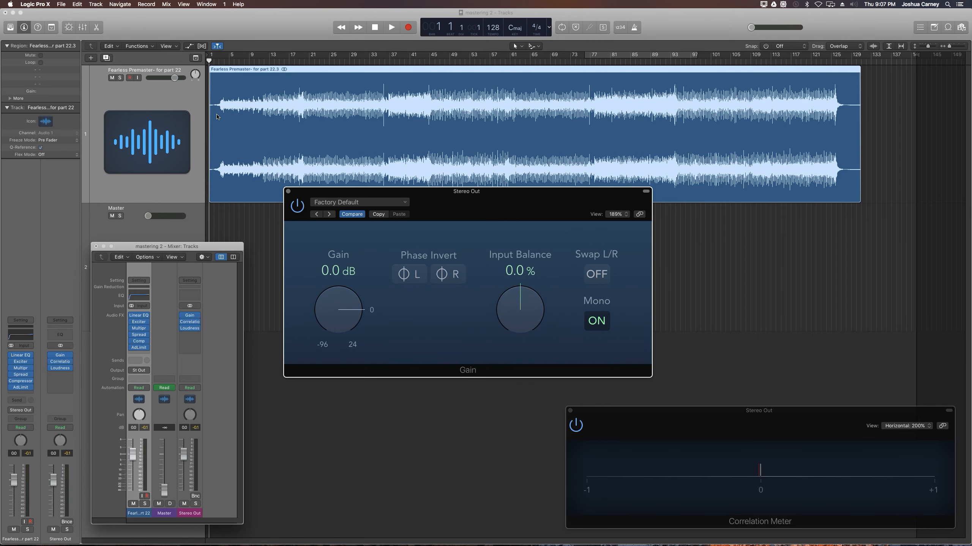
- Turn Mono off and audition the song's opening in stereo, then hide the mixer and return the playhead to the start
left_click(599, 323)
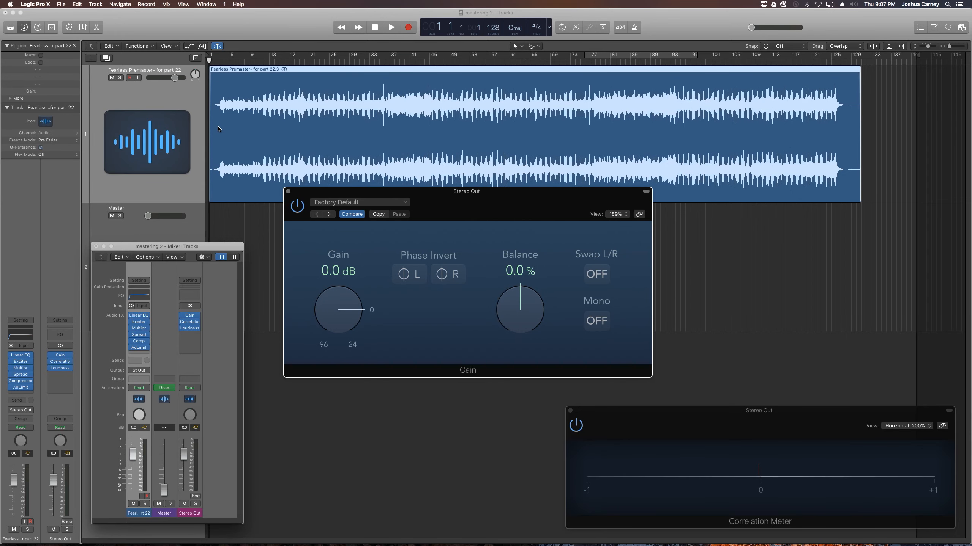
key("space")
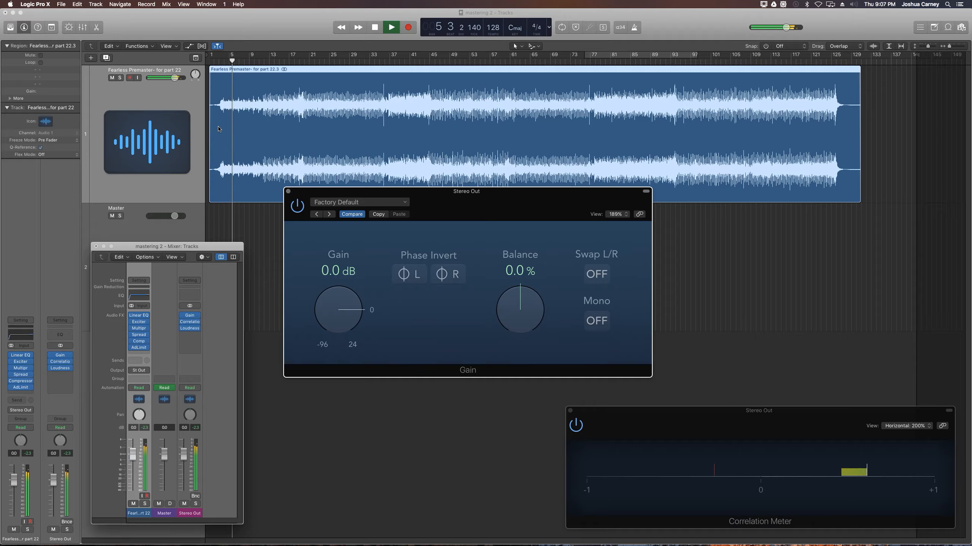
key("space")
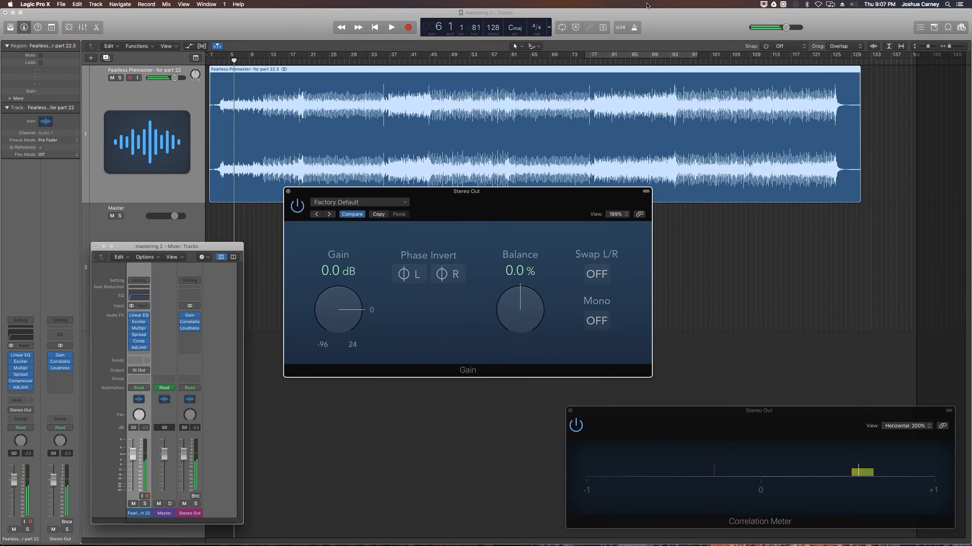
key("super+2")
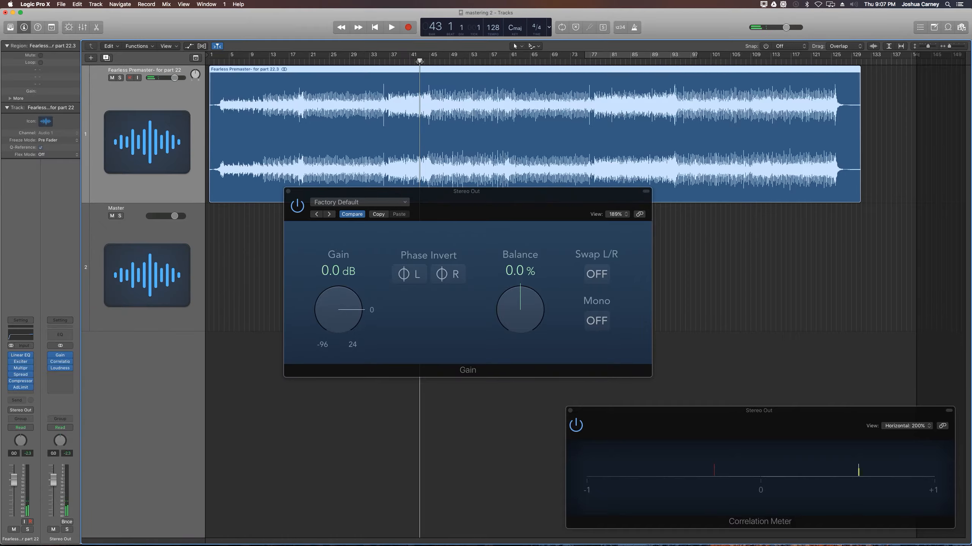
left_click(427, 61)
left_click_drag(424, 61, 209, 61)
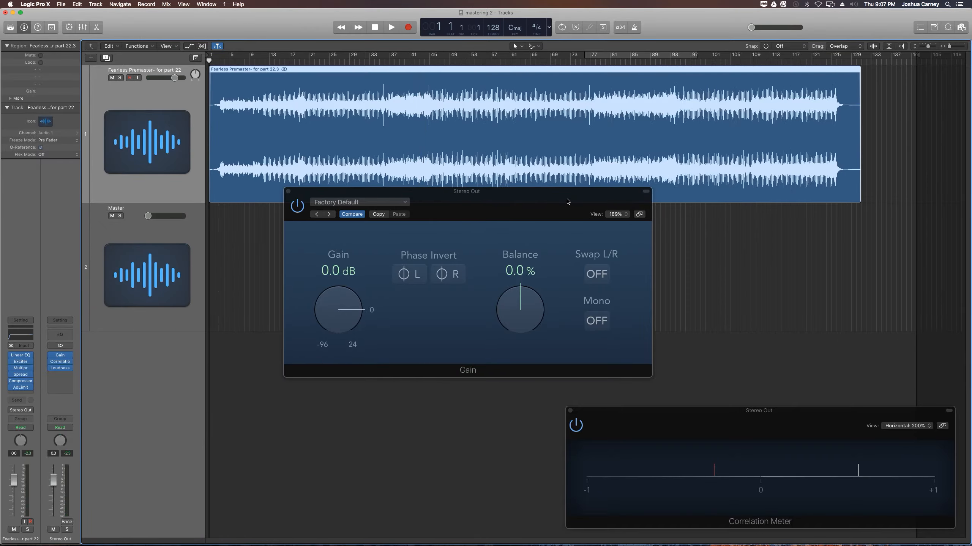
- Switch Mono on and audition the master at the opening and around bars 17 and 43, then switch Mono off
left_click_drag(567, 201, 398, 307)
left_click(429, 426)
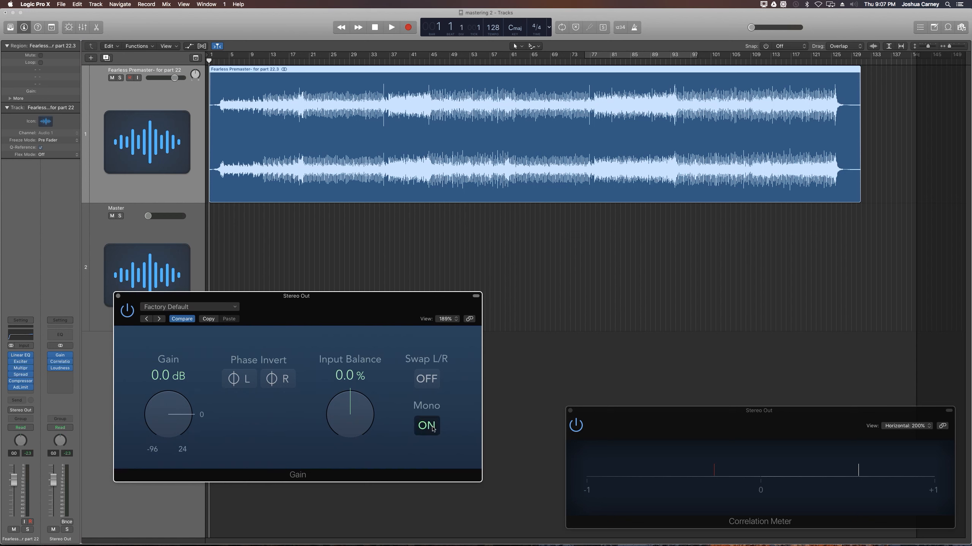
key("space")
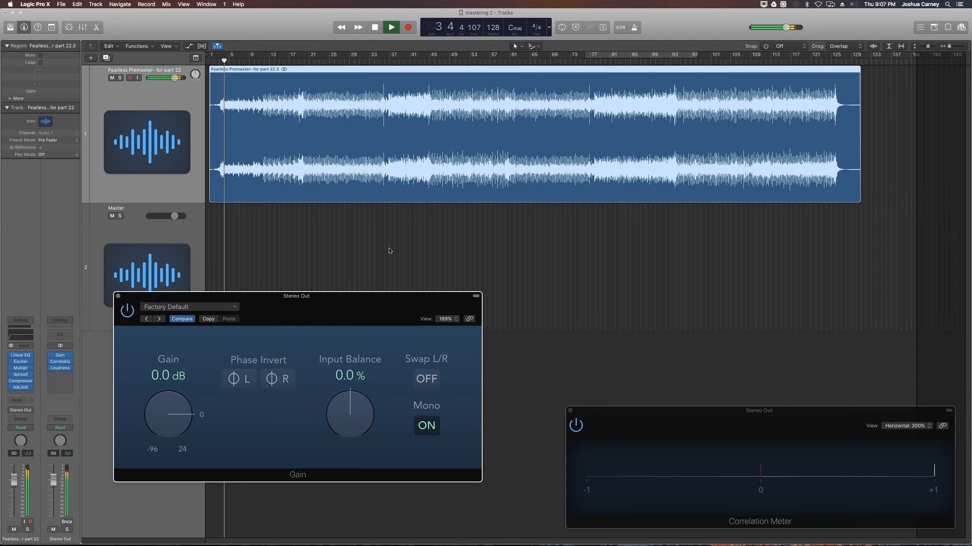
left_click(295, 60)
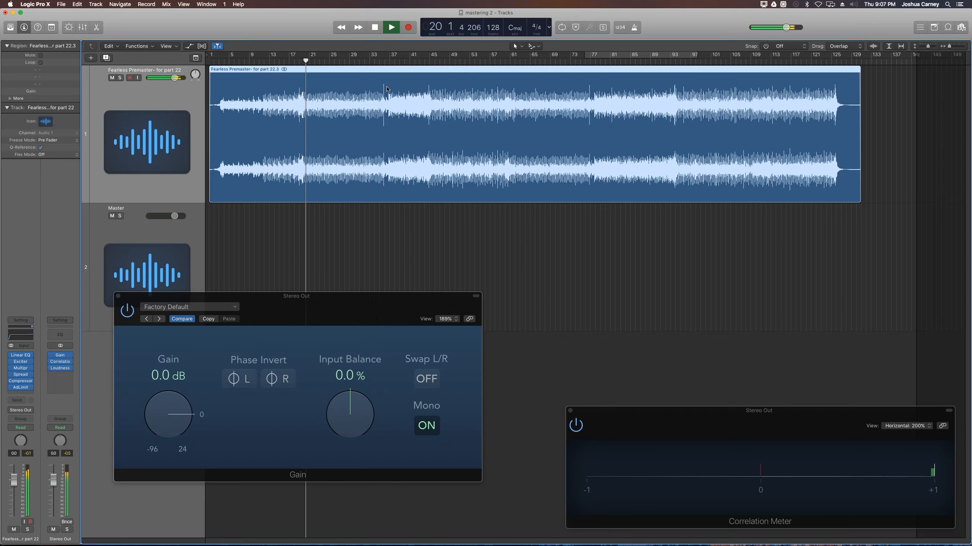
left_click(425, 61)
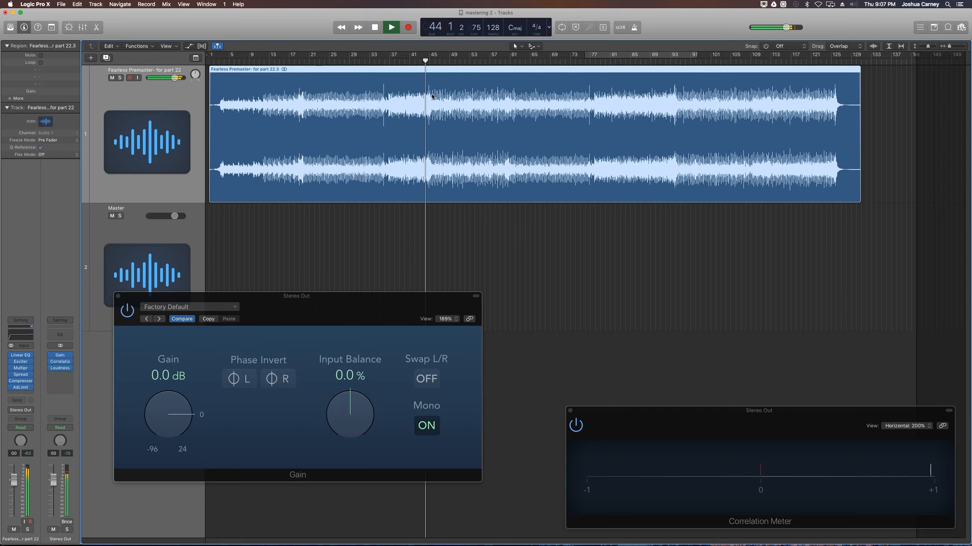
left_click(419, 61)
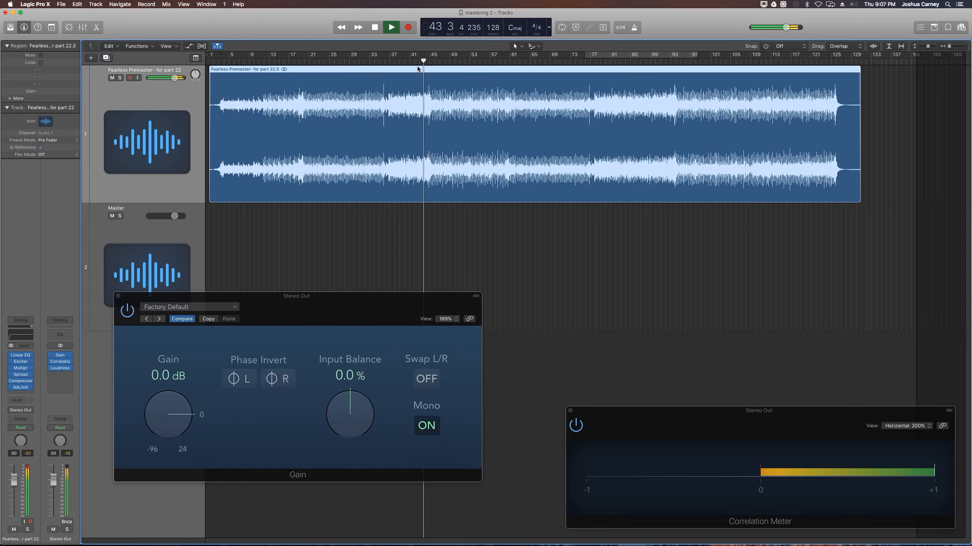
left_click(424, 426)
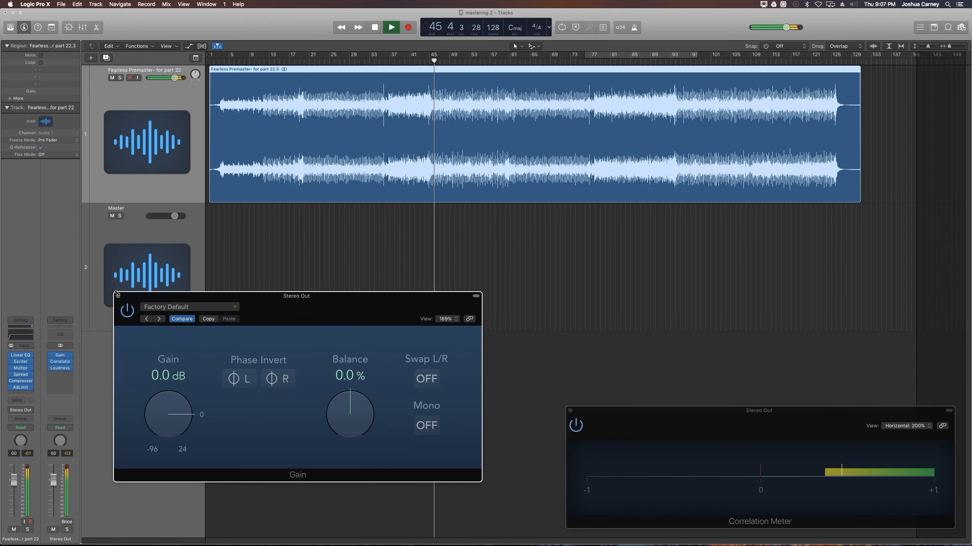
- Bypass and close the Gain plug-in, stop playback at the song's start, and close the Correlation Meter
left_click(117, 295)
left_click(335, 287)
key("space")
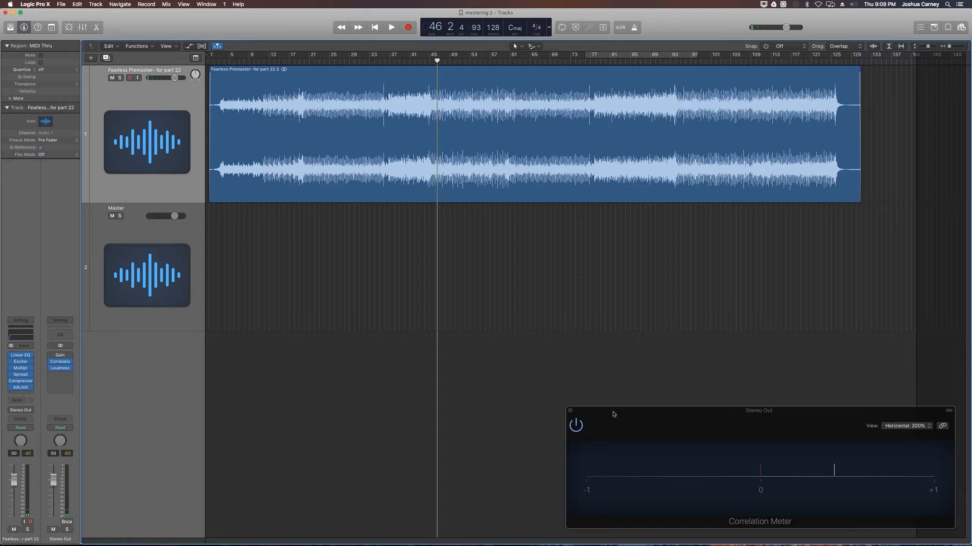
key("Return")
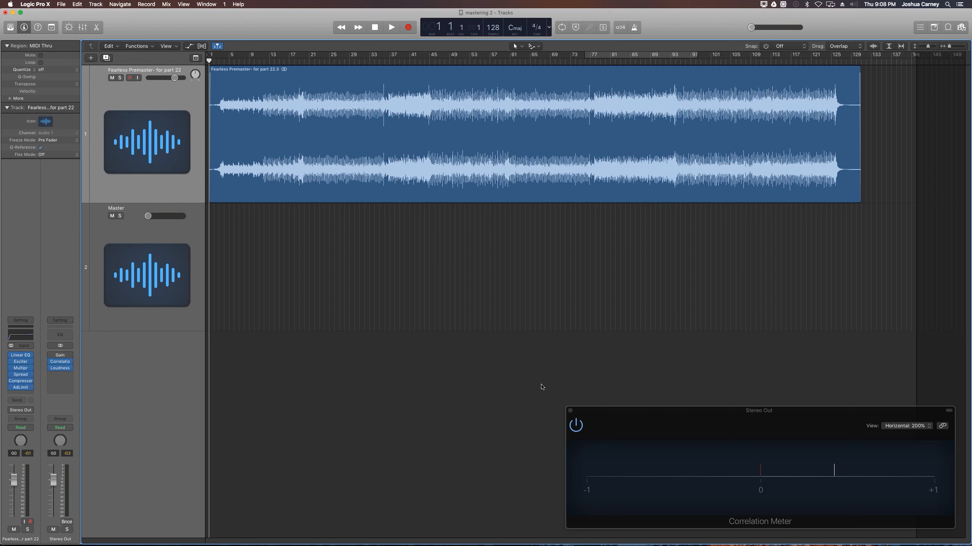
left_click(570, 411)
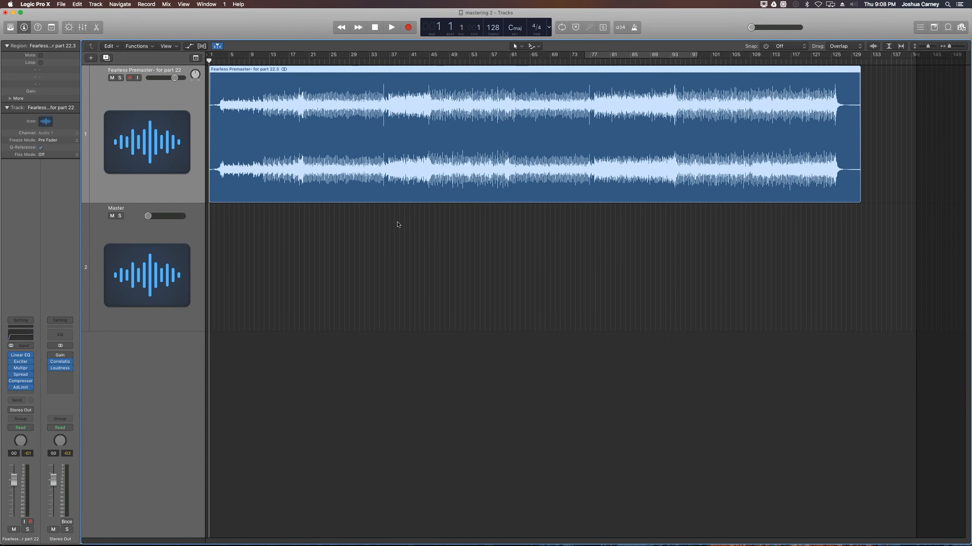
- Set the cycle locators to span the whole Fearless premaster region
left_click(413, 134)
left_click(52, 27)
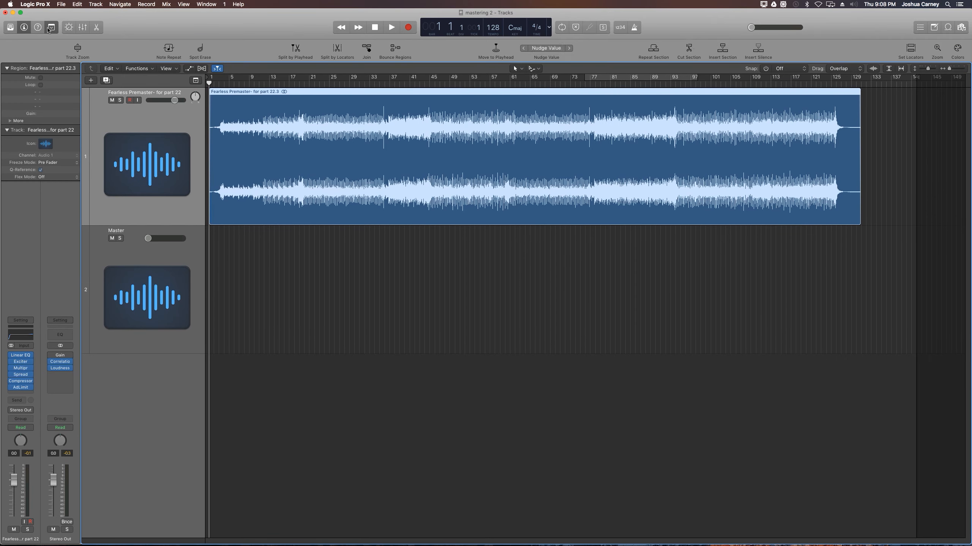
left_click(910, 49)
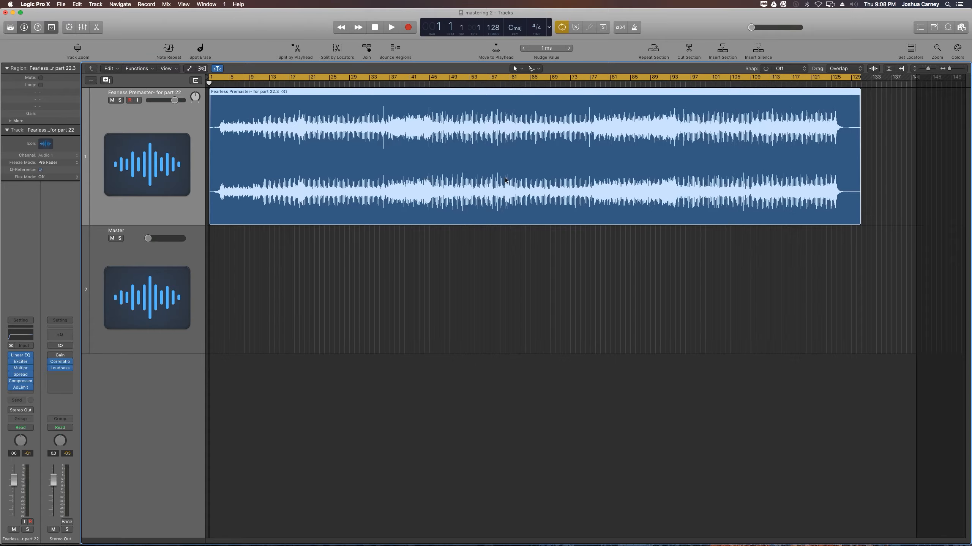
- Open the Bounce dialog for the project and set the PCM file to Wave, 16 Bit and 44100
key("super+b")
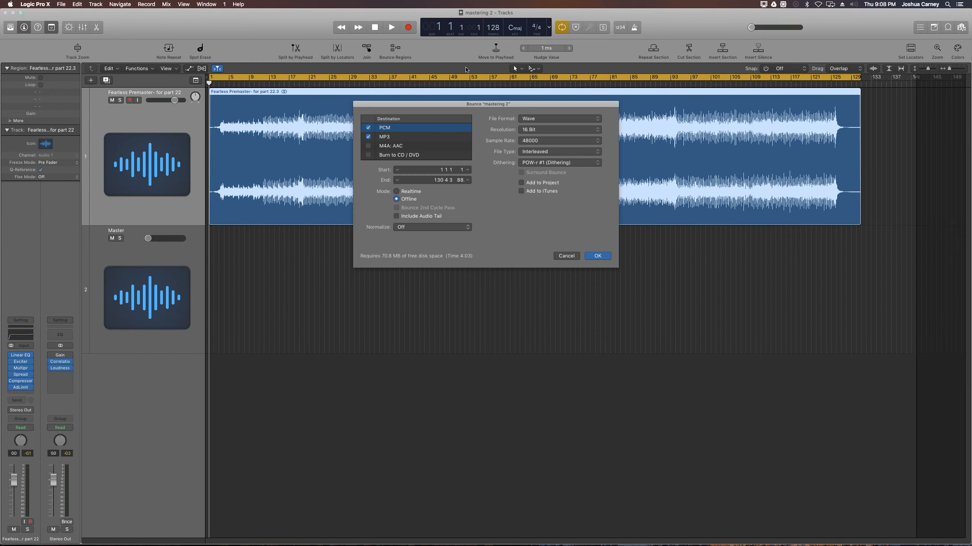
left_click_drag(503, 105, 450, 240)
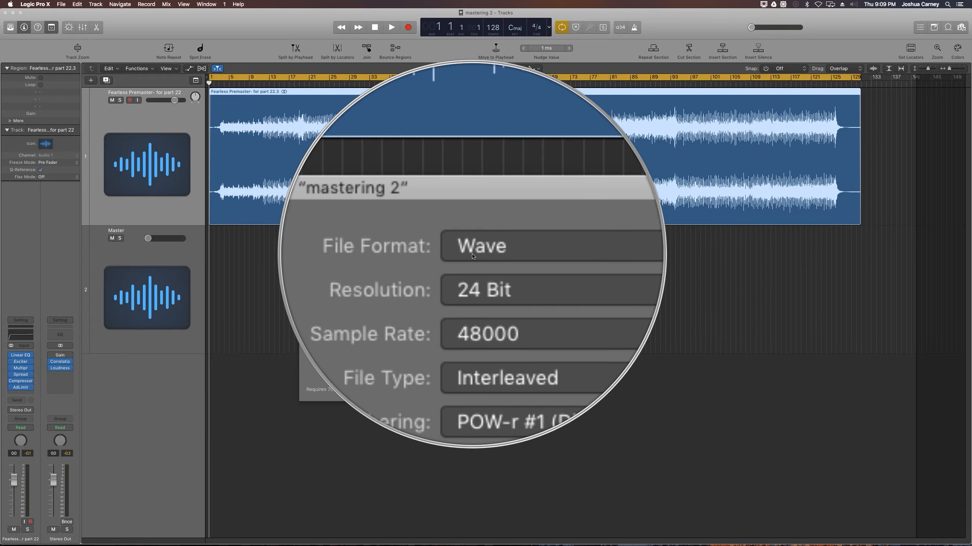
left_click(473, 256)
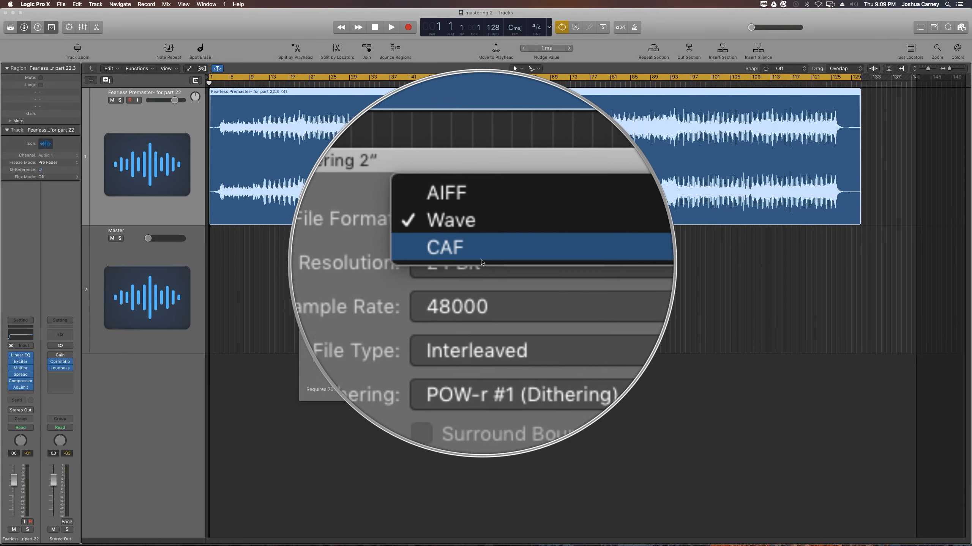
left_click(481, 256)
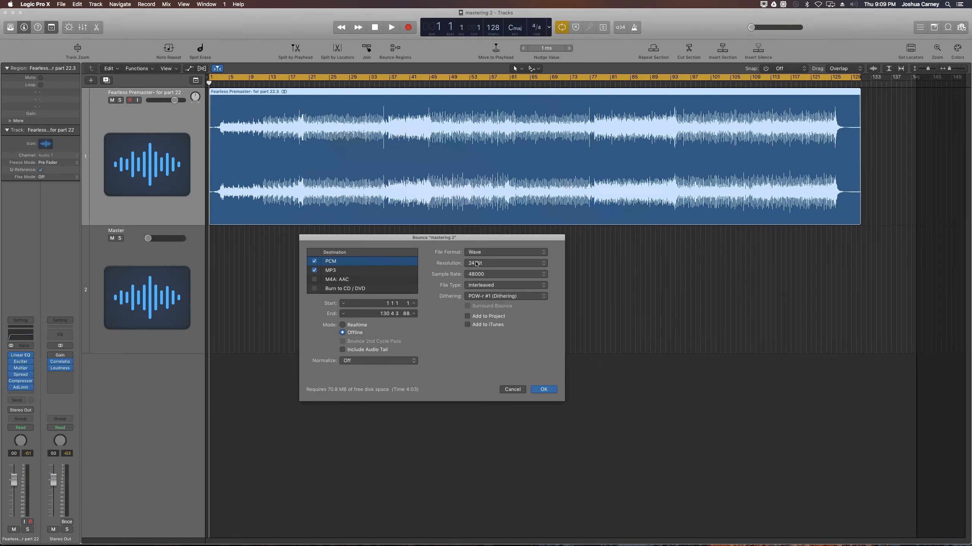
left_click(476, 264)
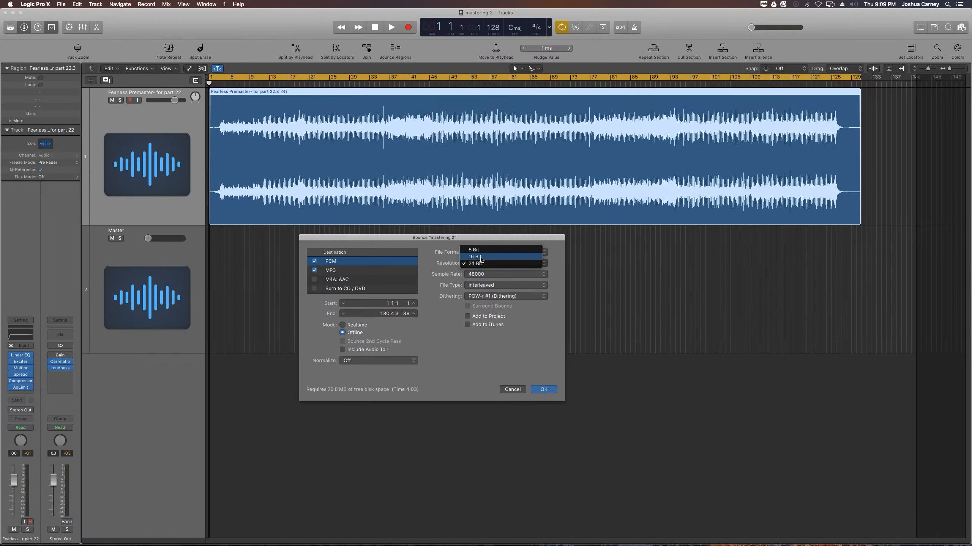
left_click(481, 259)
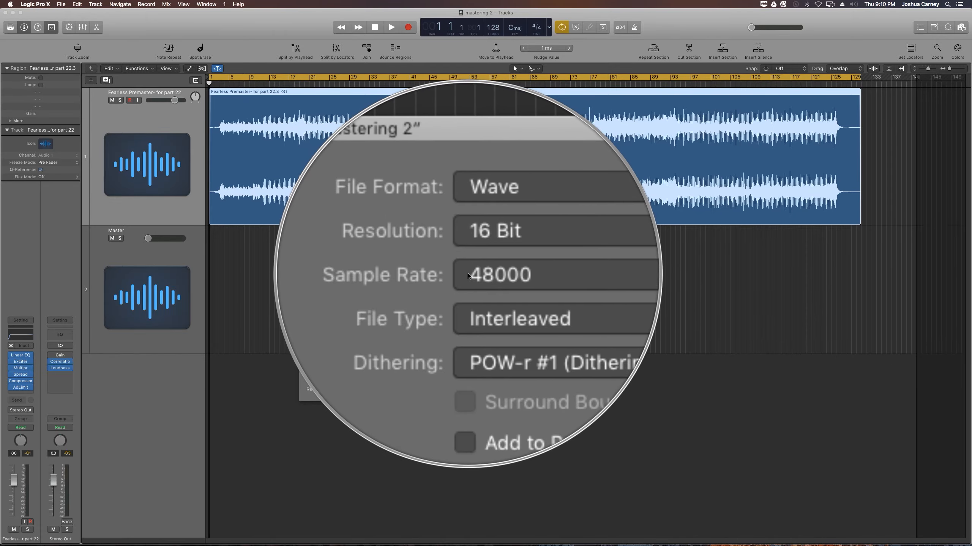
left_click(468, 276)
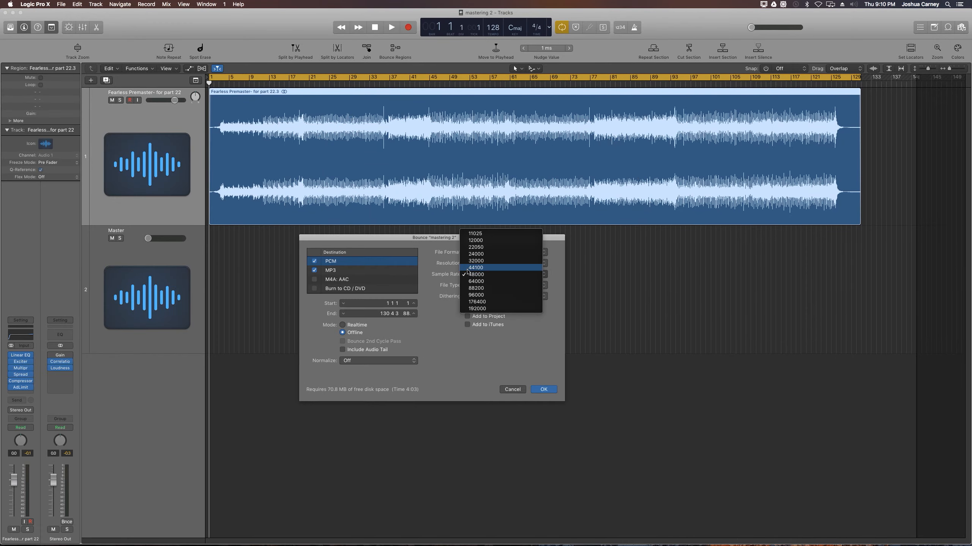
left_click(468, 270)
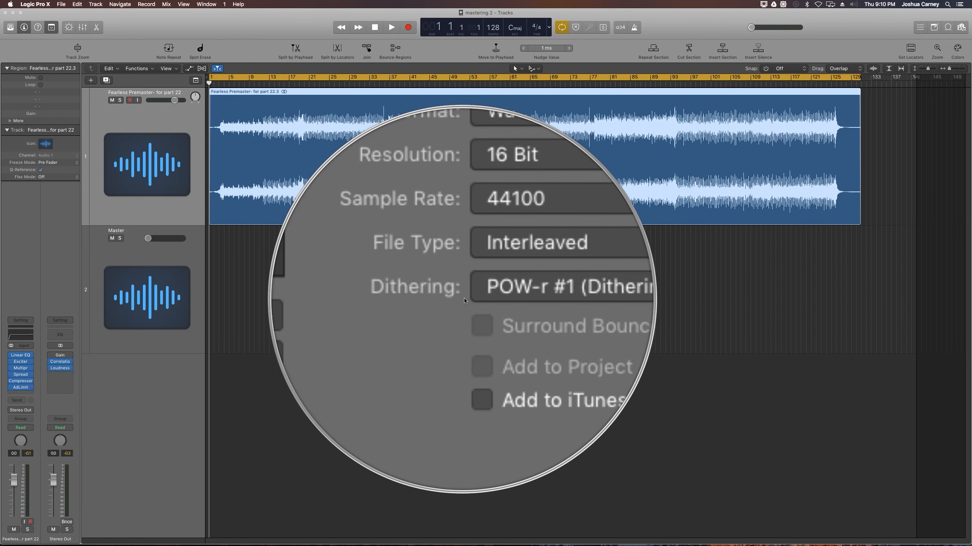
- Try the PCM bounce settings with dithering set to None
left_click(467, 301)
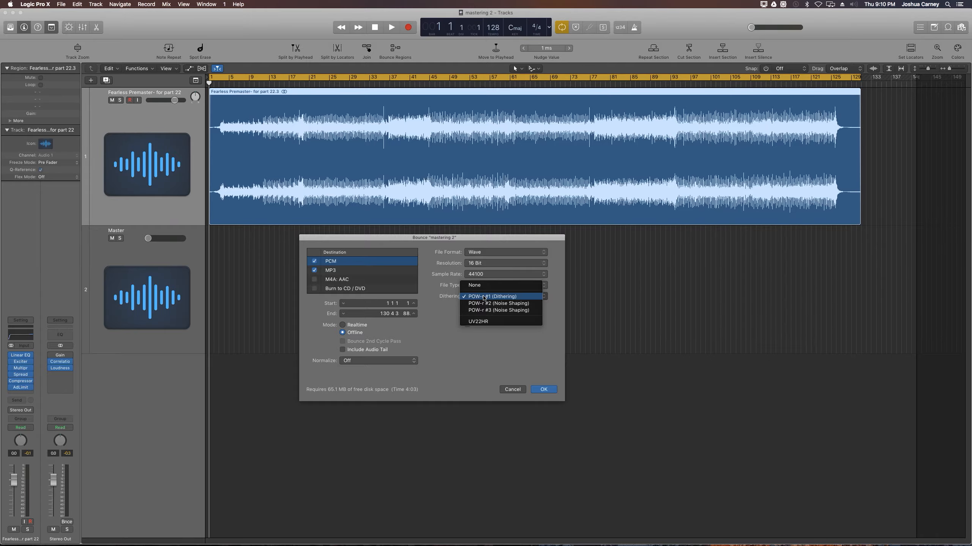
left_click(480, 285)
left_click(477, 298)
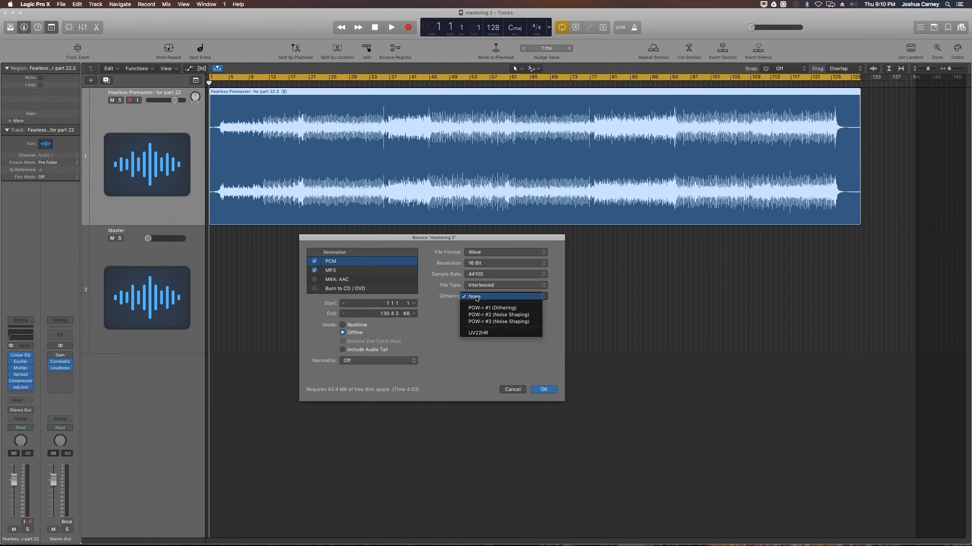
left_click(453, 272)
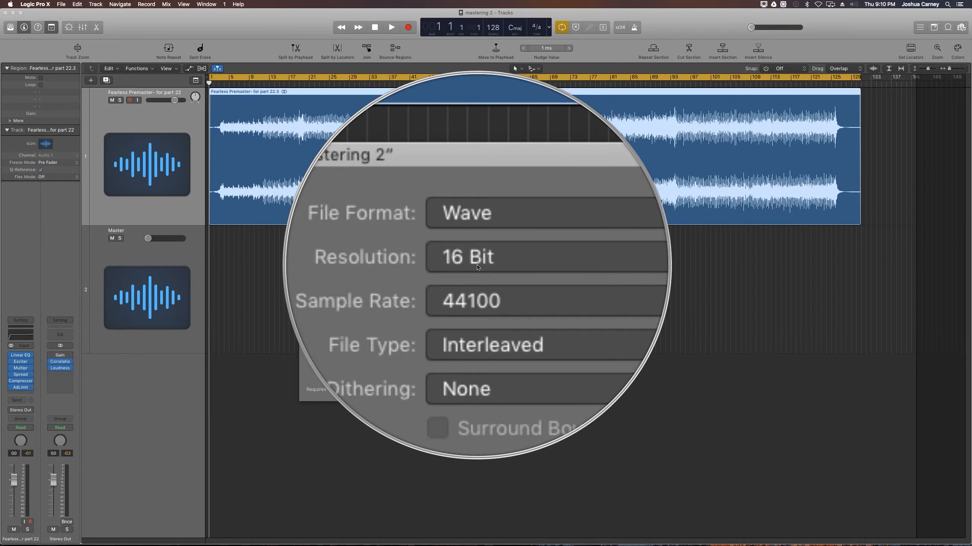
- Set the PCM bounce's dithering to POW-r #1 (Dithering)
left_click(476, 297)
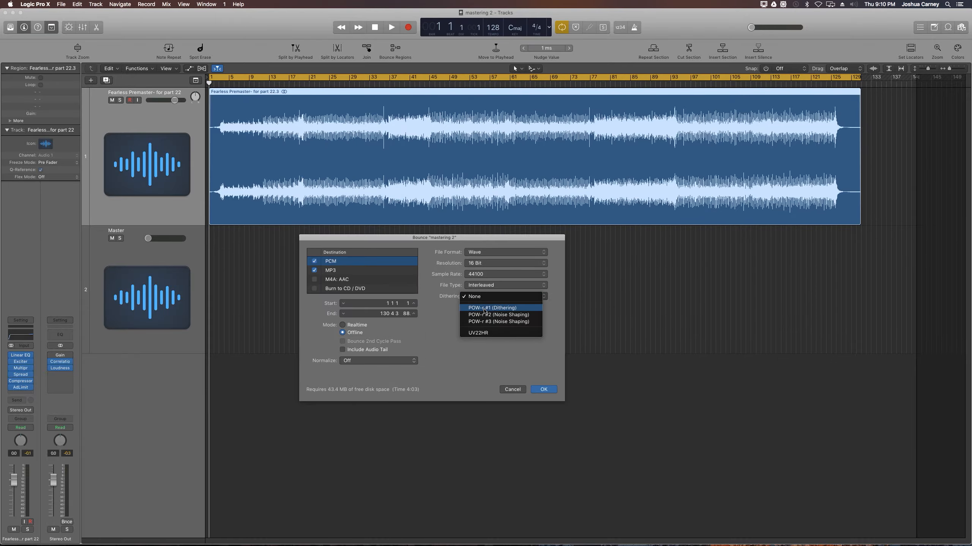
left_click(484, 309)
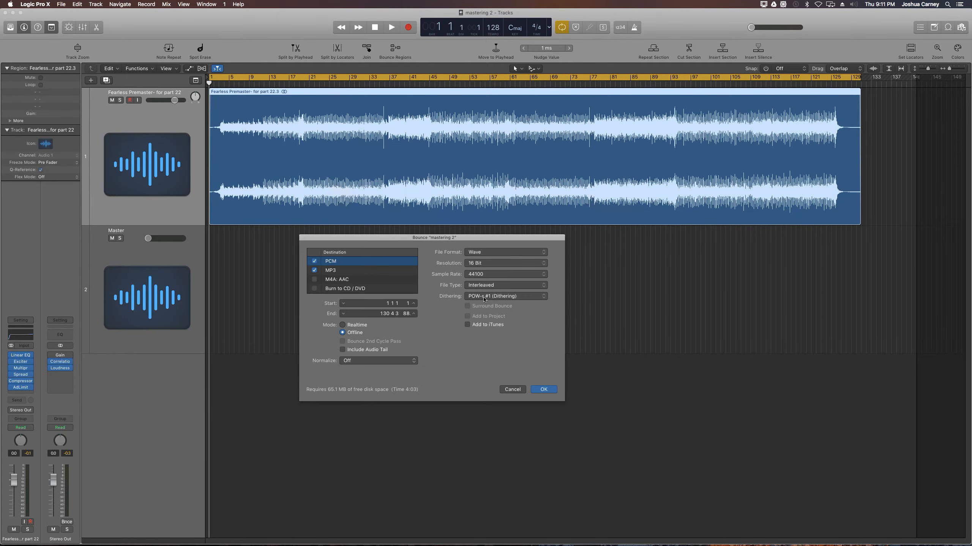
left_click(489, 296)
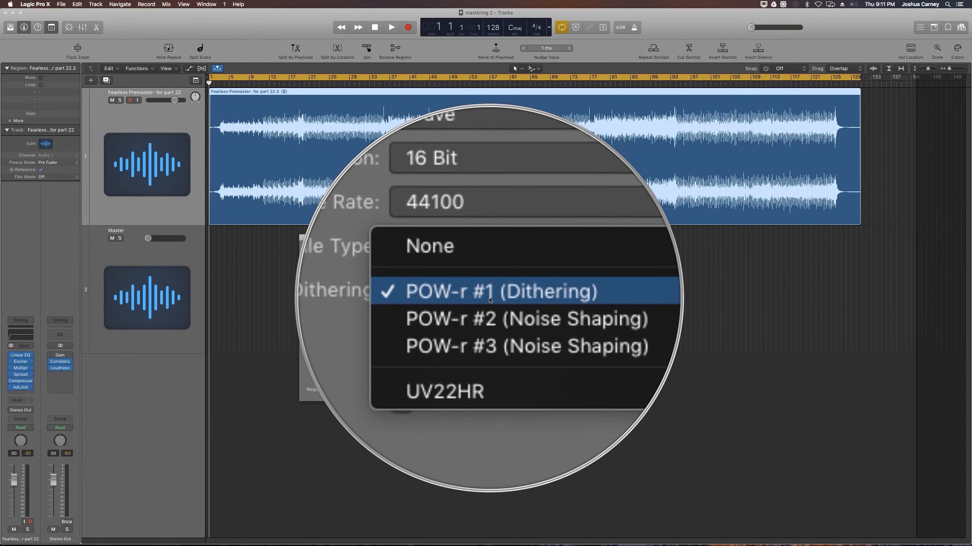
left_click(490, 301)
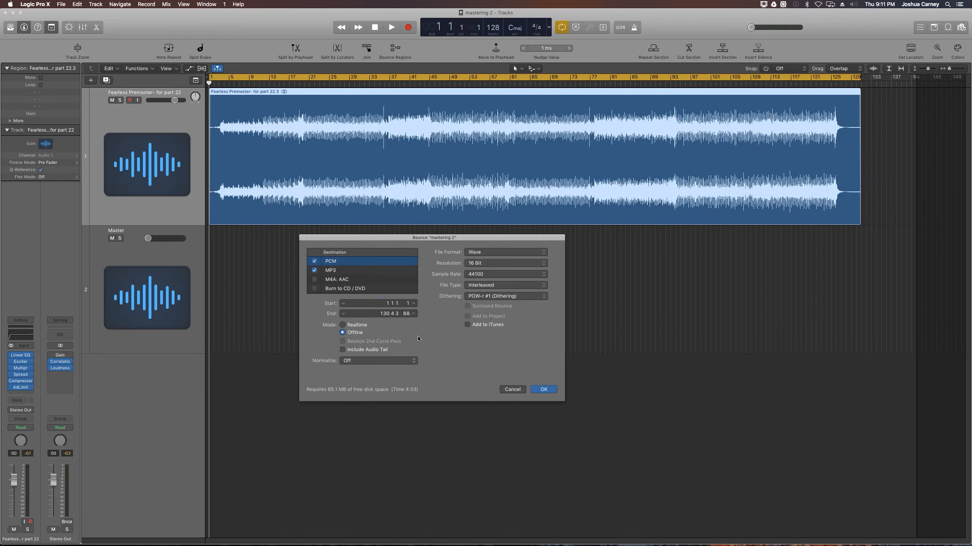
- Review the bounce's MP3 bit rate and encoding settings alongside its PCM settings
left_click(333, 271)
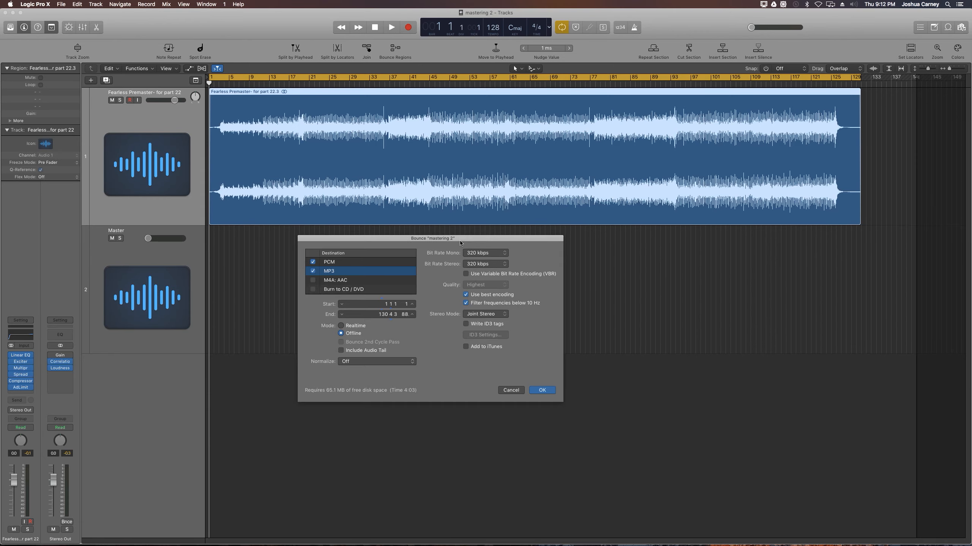
left_click_drag(464, 241, 446, 243)
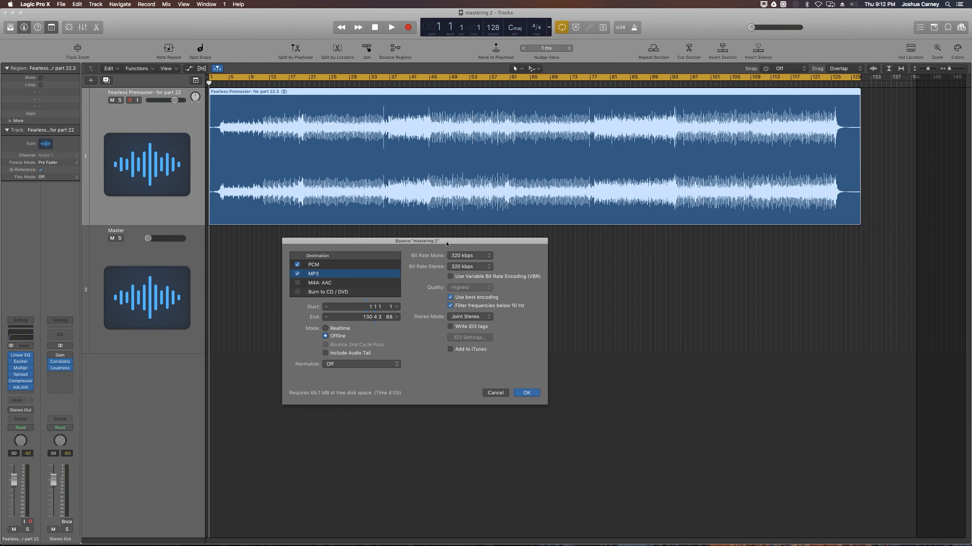
left_click(393, 265)
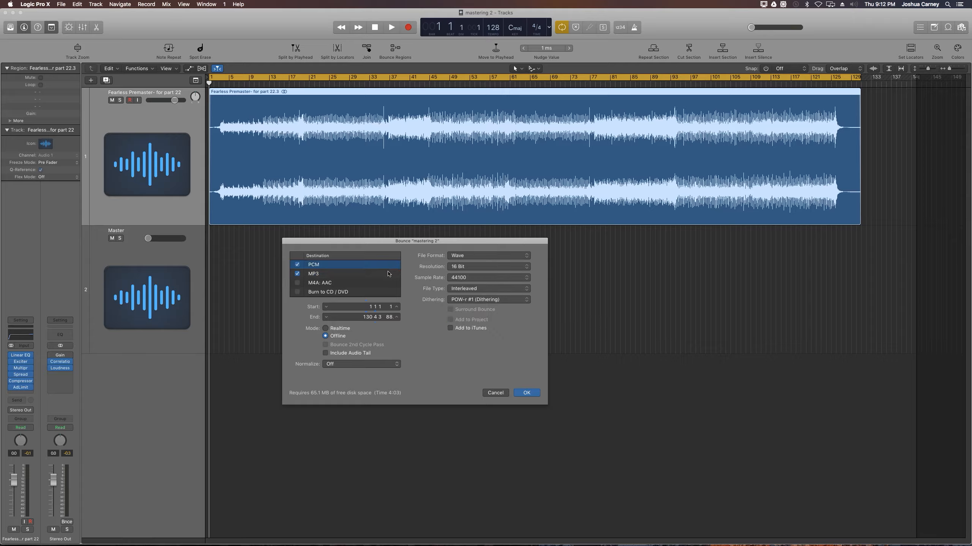
left_click(388, 274)
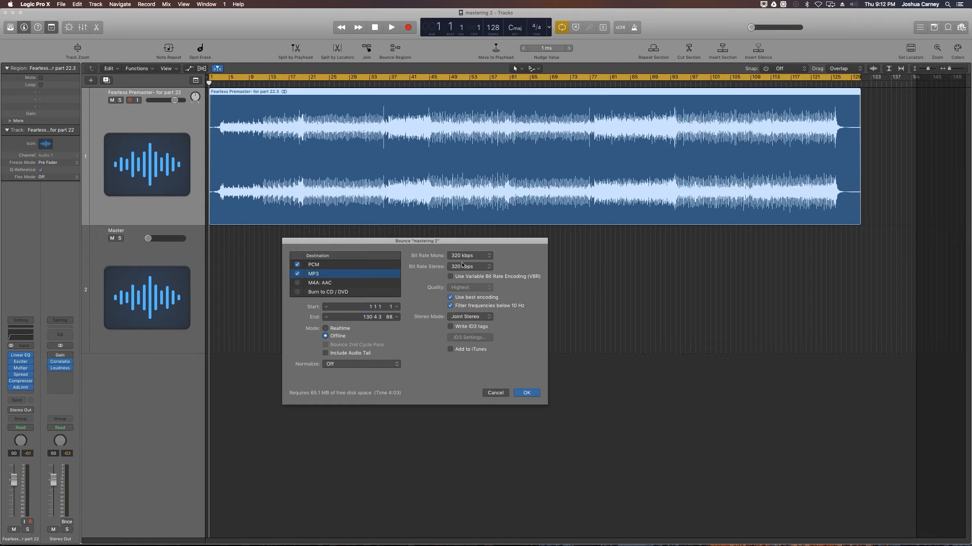
left_click(383, 264)
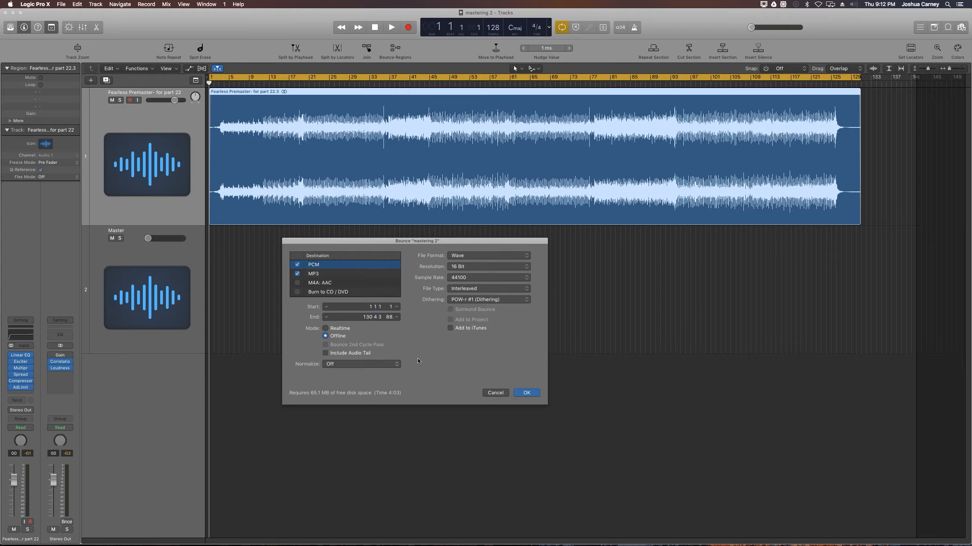
- Accept the bounce settings and bounce the master to the Bounces folder as "Fearless Master"
left_click(527, 393)
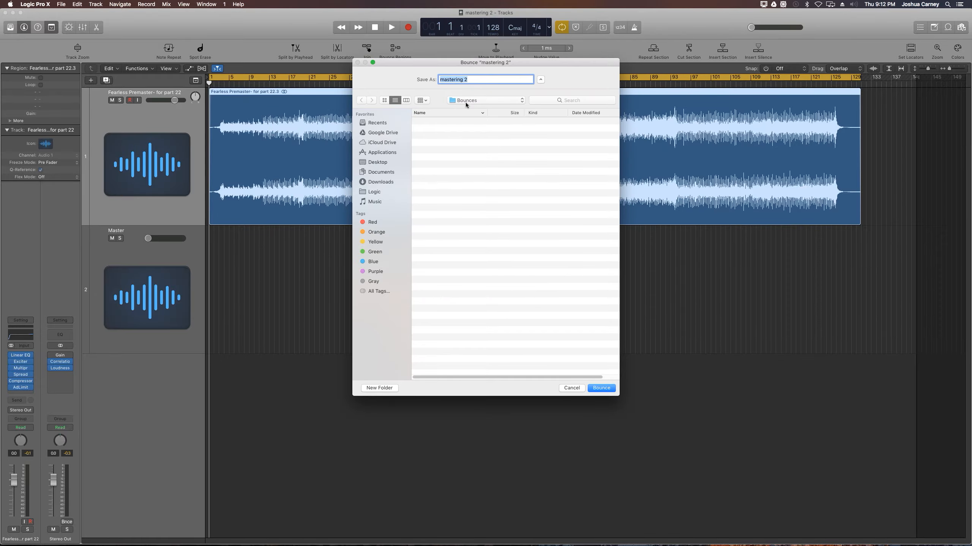
type("Fearless Master")
key("Return")
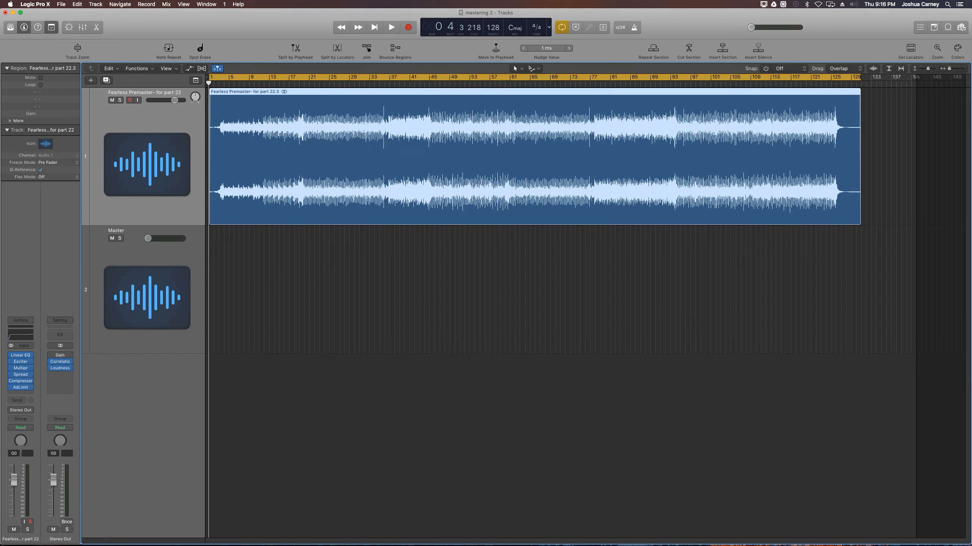
- Turn cycling off, play the master from the start, and open and reset the Loudness Meter on Stereo Out
key("c")
key("Return")
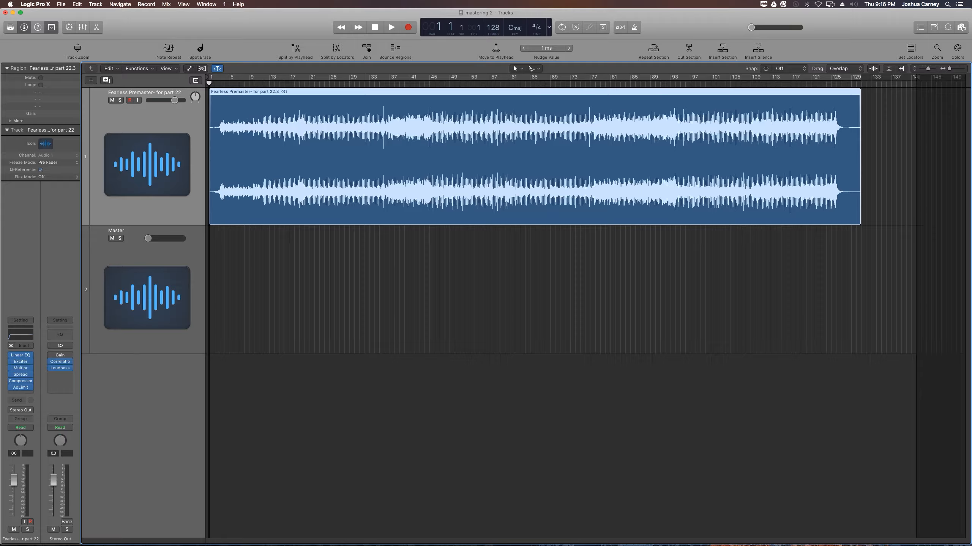
key("space")
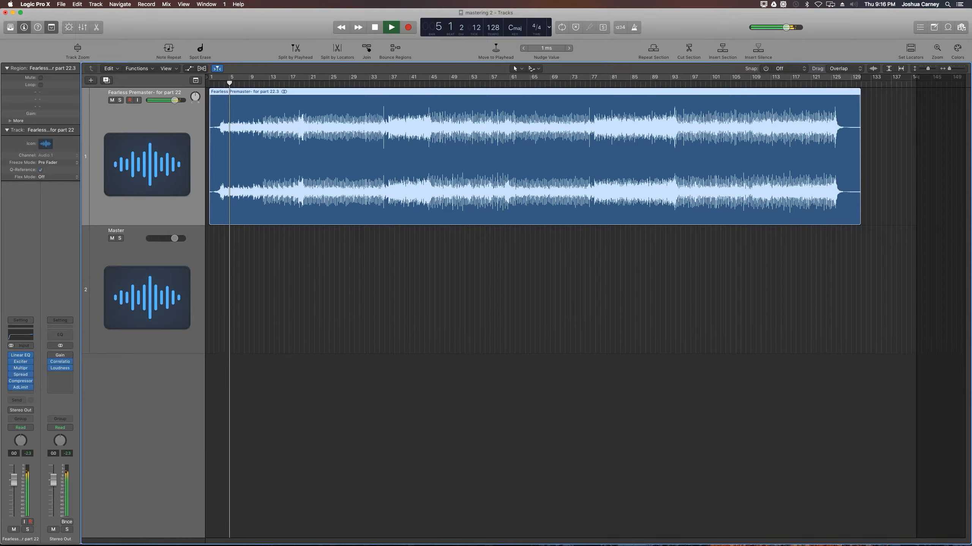
left_click(60, 368)
left_click_drag(845, 26, 866, 144)
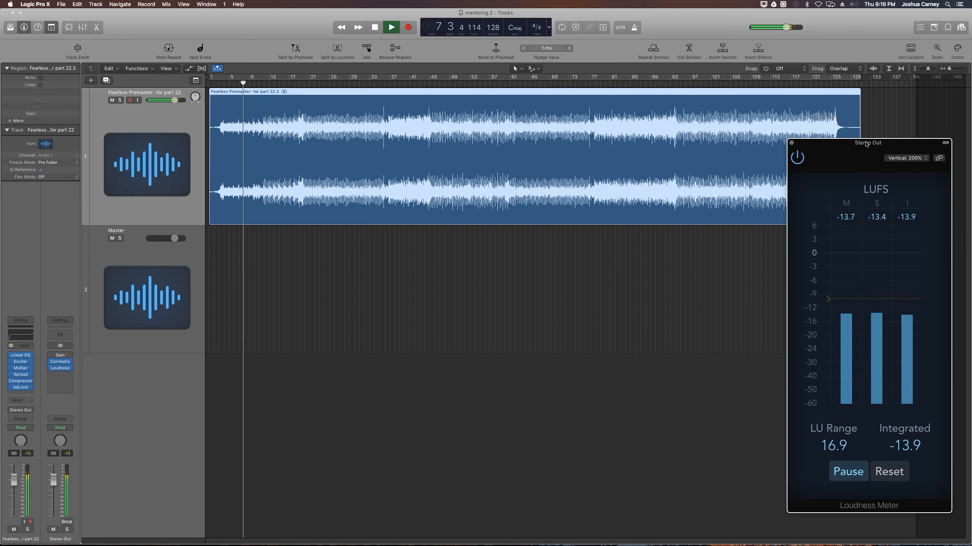
left_click(886, 471)
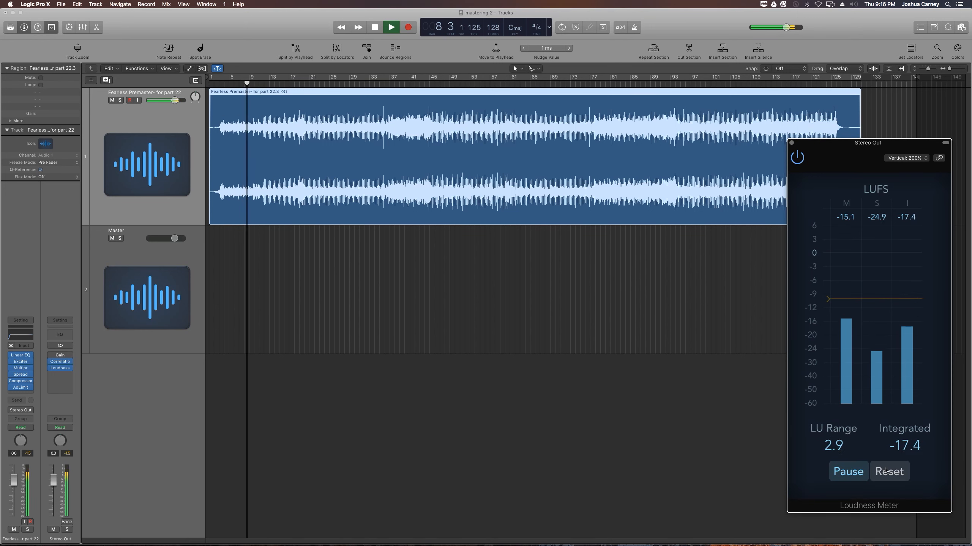
- Open the premaster track's Adaptive Limiter and Compressor during playback and arrange their windows so both can be watched
left_click(20, 388)
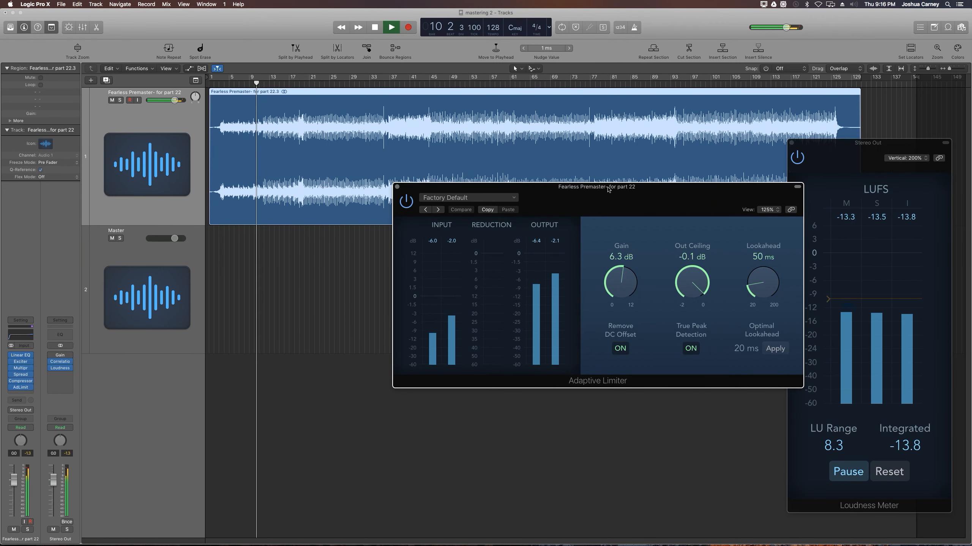
left_click_drag(629, 200, 634, 333)
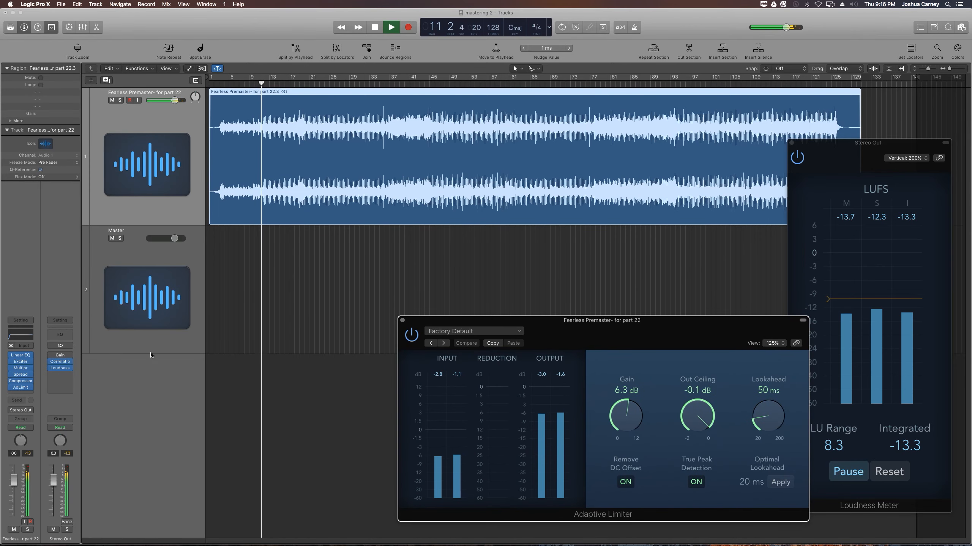
left_click(21, 384)
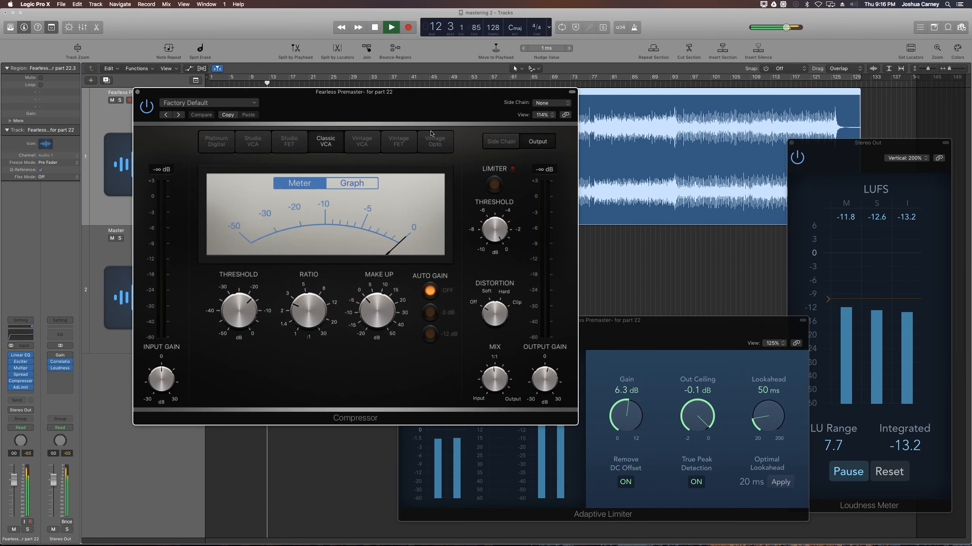
left_click_drag(465, 85, 759, 13)
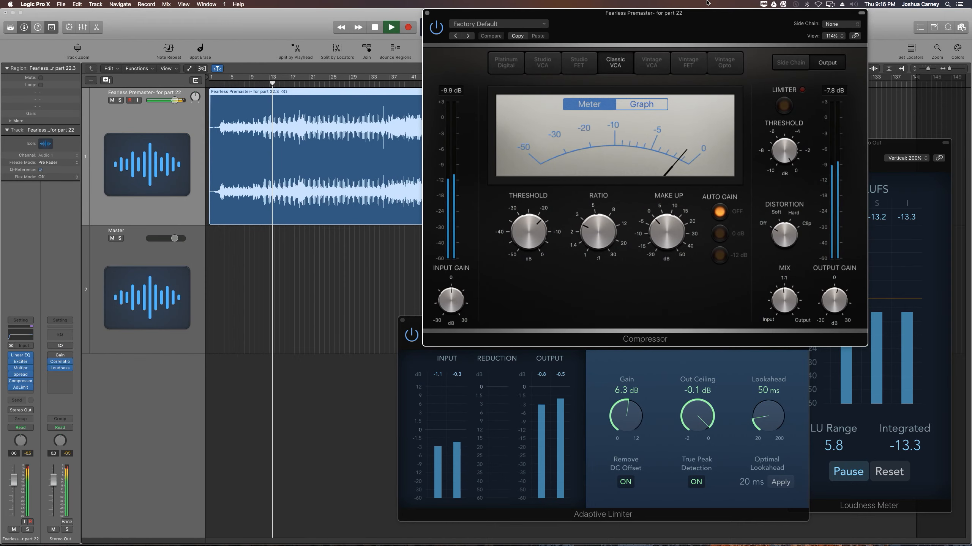
- Reduce the Compressor window's view to 75% and move it clear of the Adaptive Limiter
left_click(837, 36)
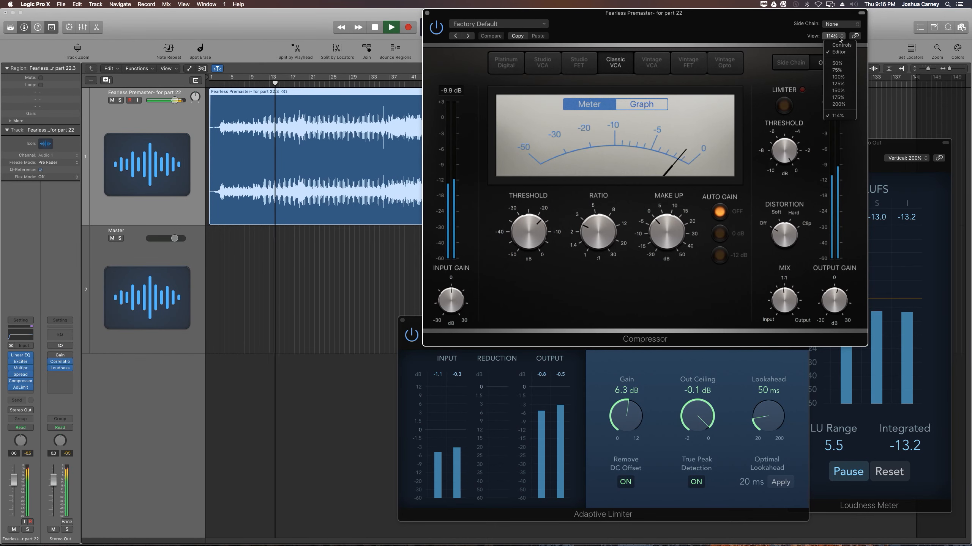
left_click(836, 70)
left_click_drag(674, 21, 826, 41)
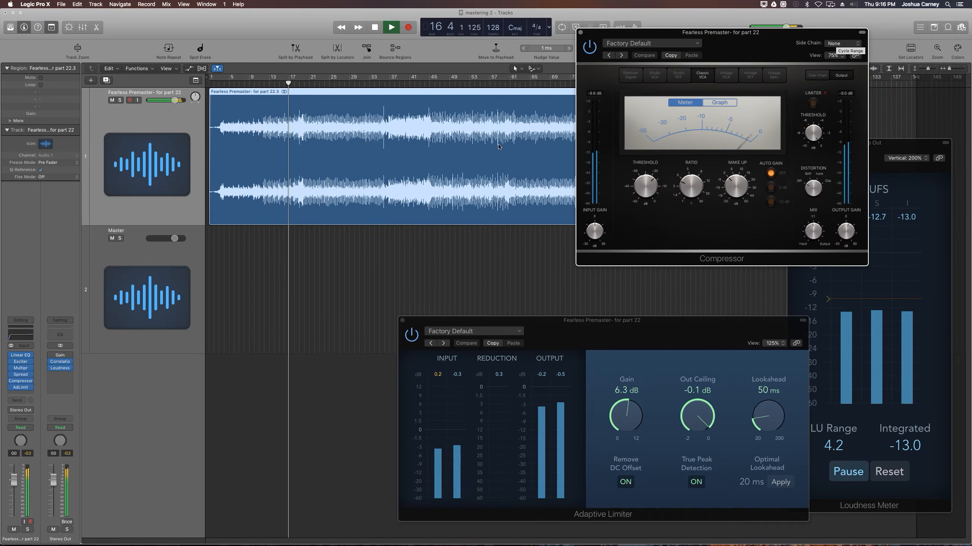
- Open the premaster track's Multipressor, resize its window to about 94%, and place it beside the Adaptive Limiter
left_click(32, 368)
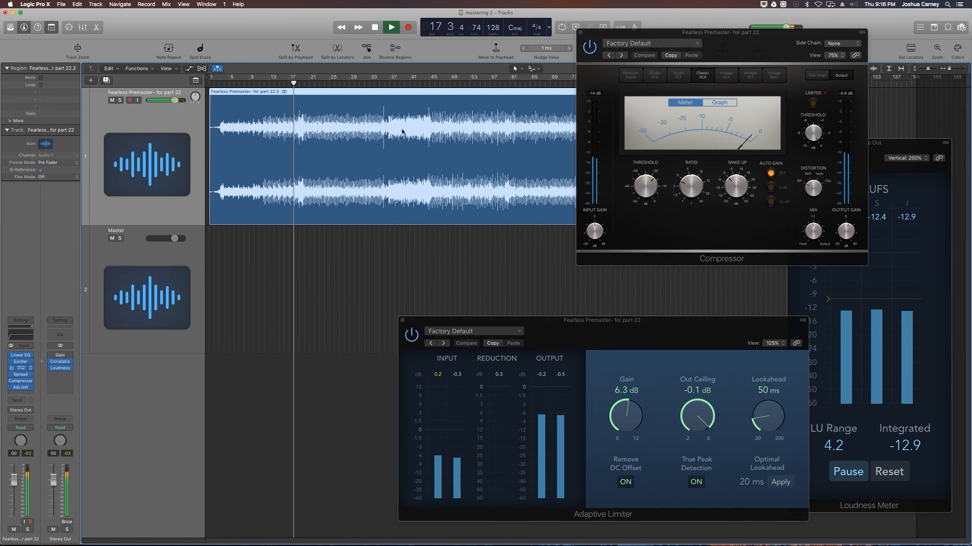
left_click(549, 66)
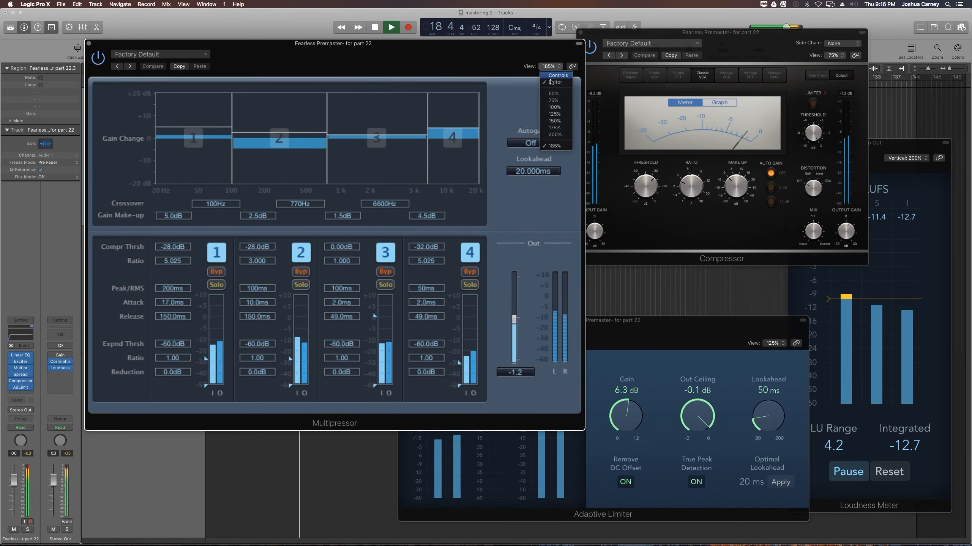
left_click(551, 92)
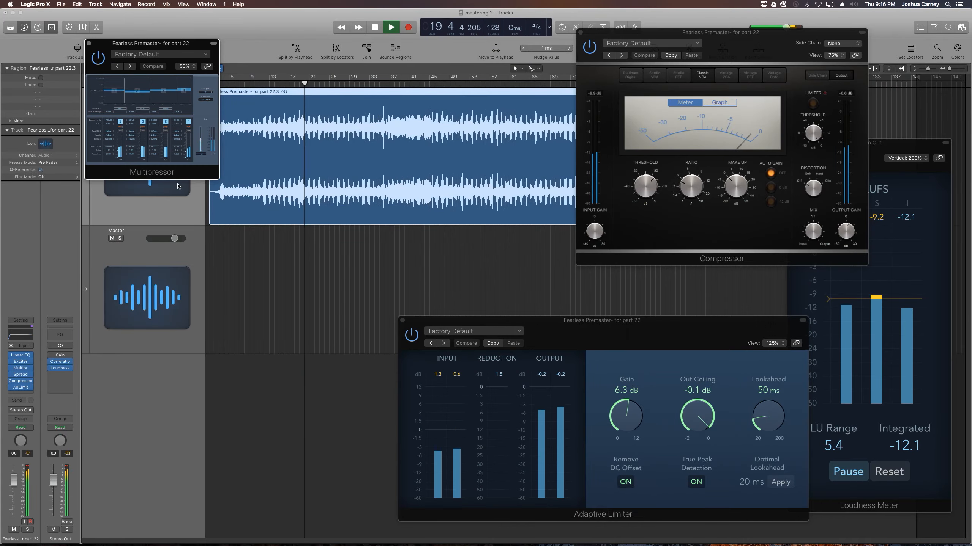
left_click_drag(216, 175, 479, 358)
left_click_drag(382, 145, 286, 314)
- Open the premaster track's Exciter, shrink its window to about 84%, and move it into the corner above the track headers
left_click(21, 362)
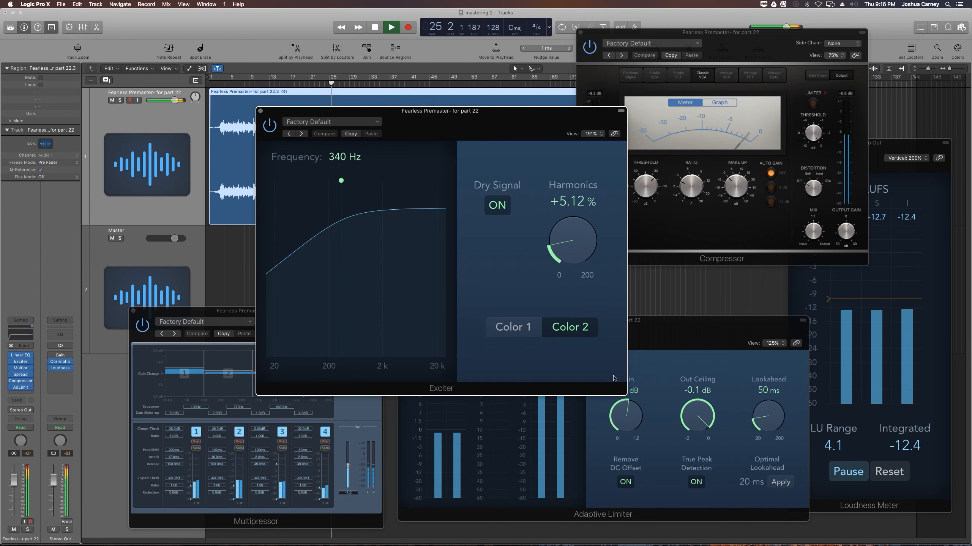
left_click_drag(624, 393, 420, 260)
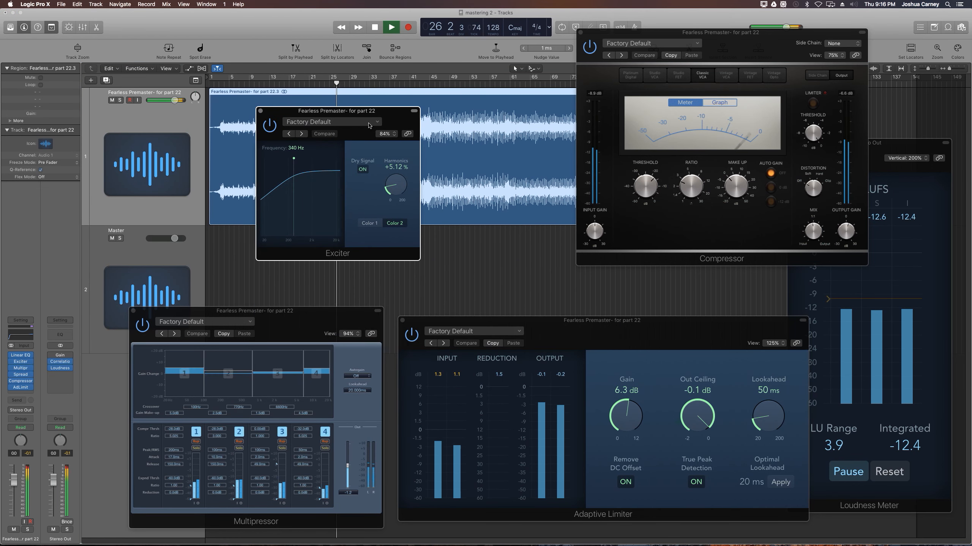
left_click_drag(366, 111, 117, 16)
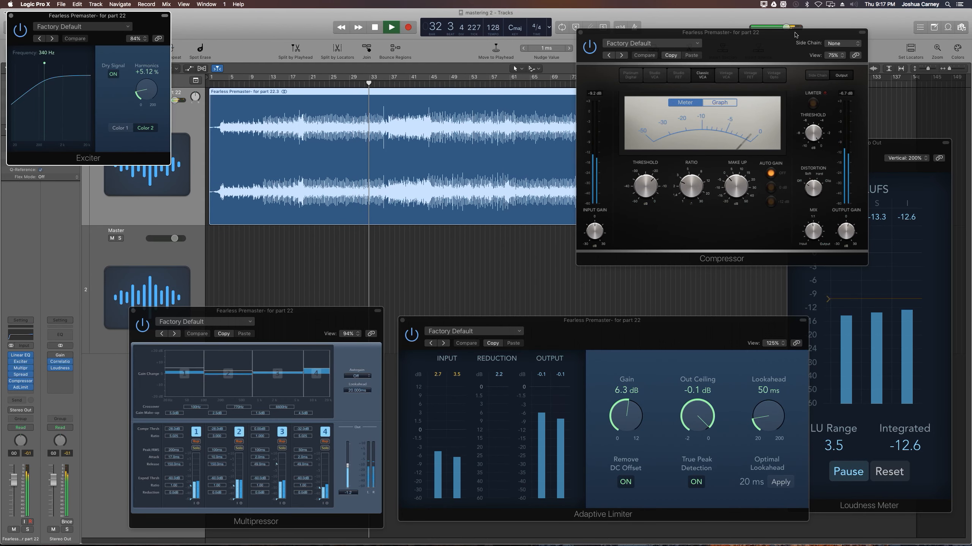
- Move the Compressor window down beside the Loudness Meter's LUFS readings and bring the Adaptive Limiter in front of it
left_click_drag(793, 44, 735, 130)
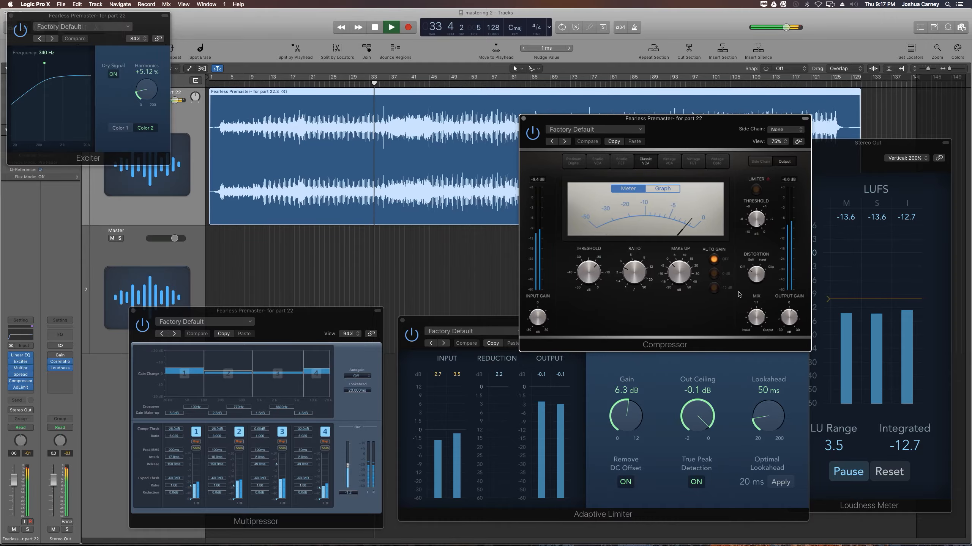
left_click(743, 363)
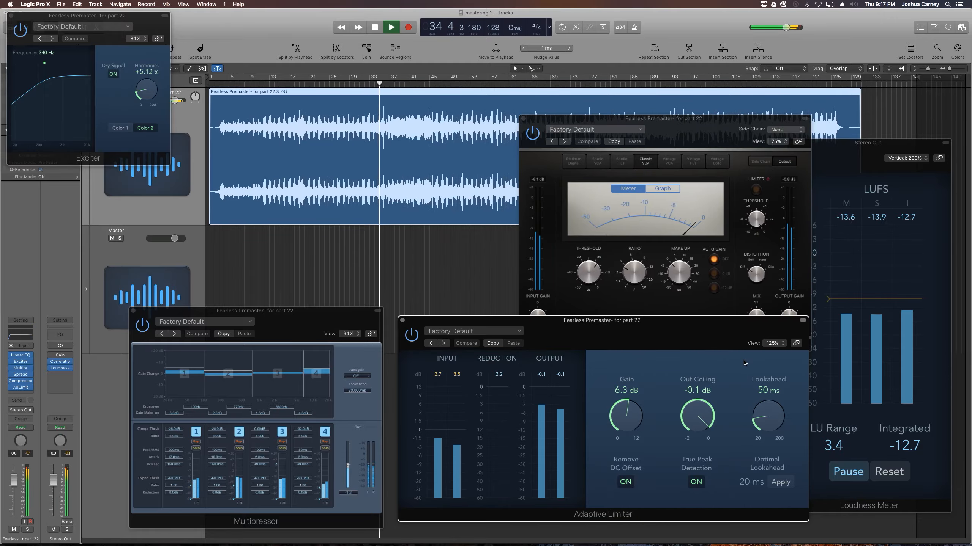